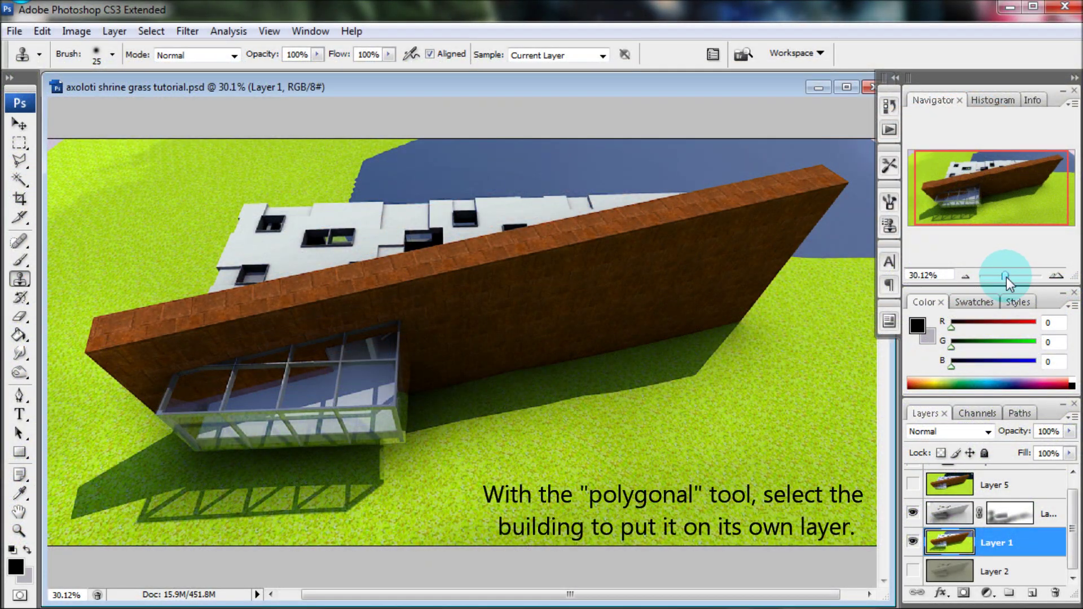
At 100% zoom, trace the building's base with the Polygonal Lasso, past the glass box to the wall's left end.
left_click_drag(1005, 275, 1010, 275)
left_click_drag(991, 190, 1027, 190)
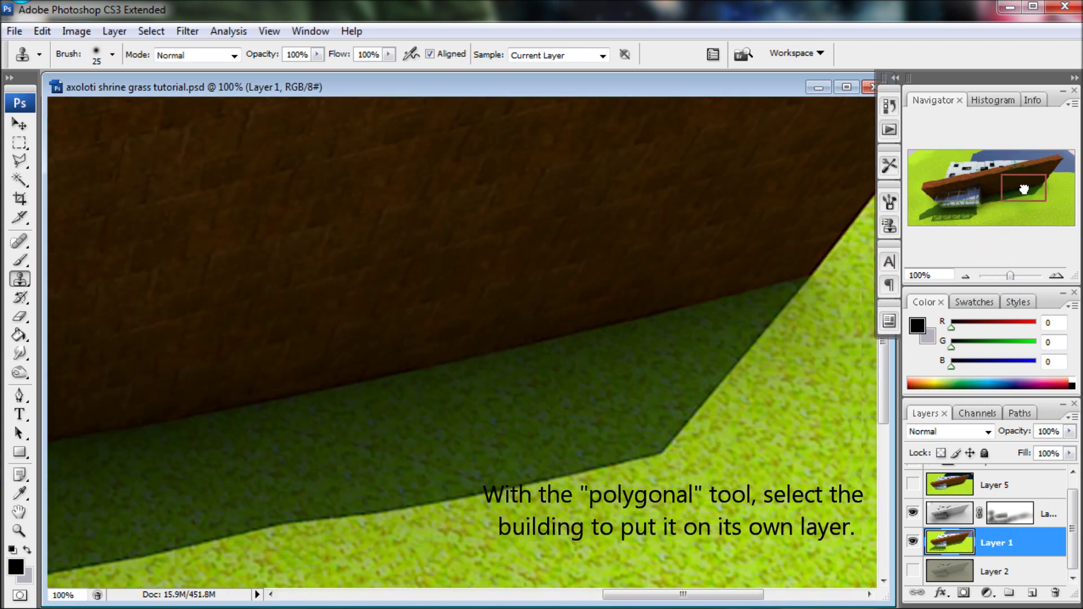
left_click(19, 162)
left_click(737, 286)
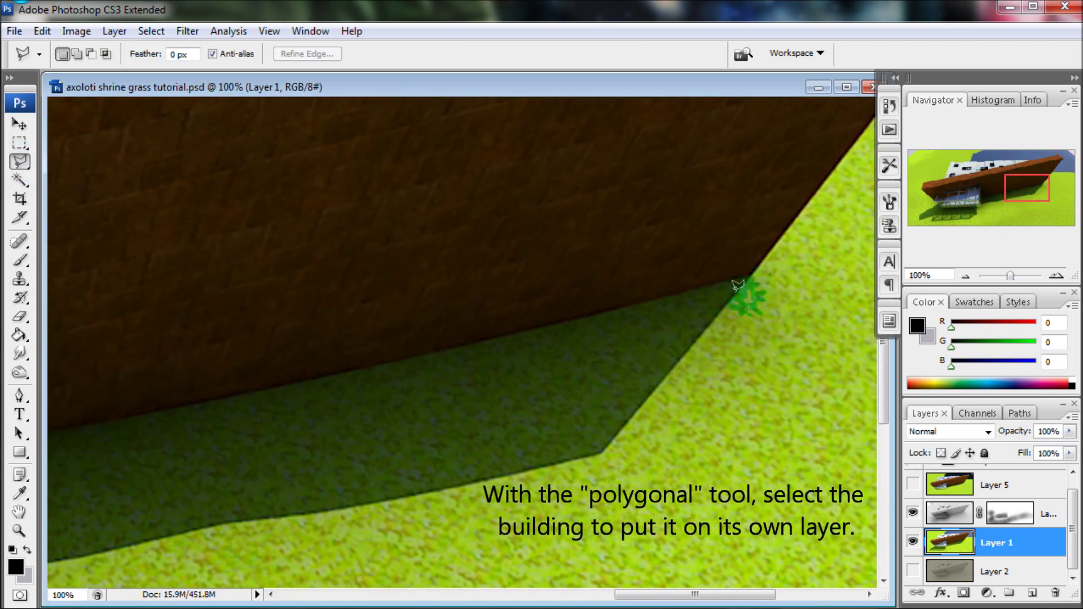
left_click_drag(429, 342, 712, 524)
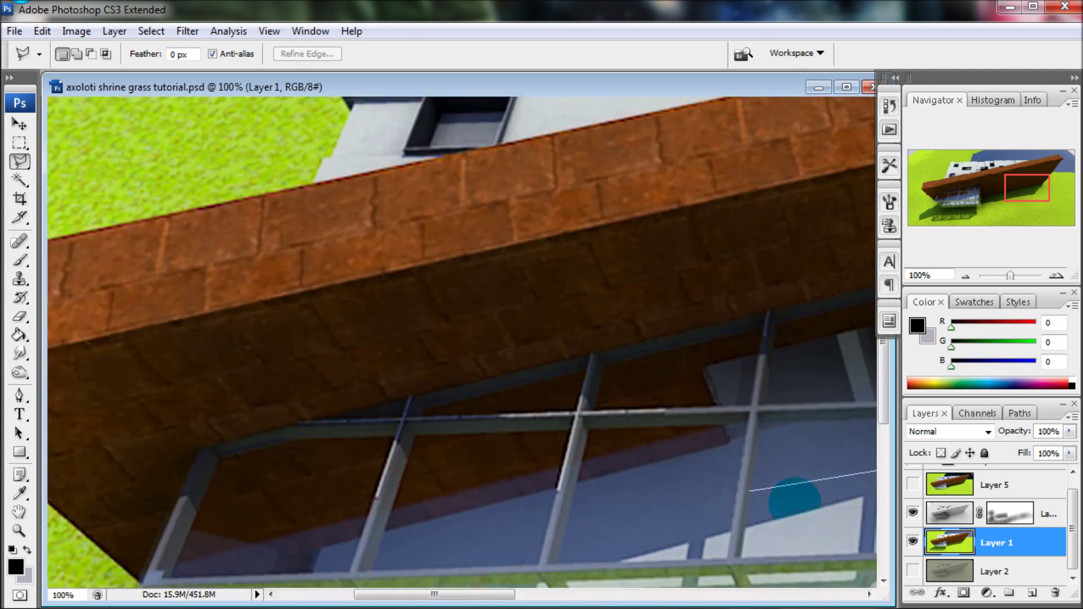
left_click_drag(636, 511, 648, 235)
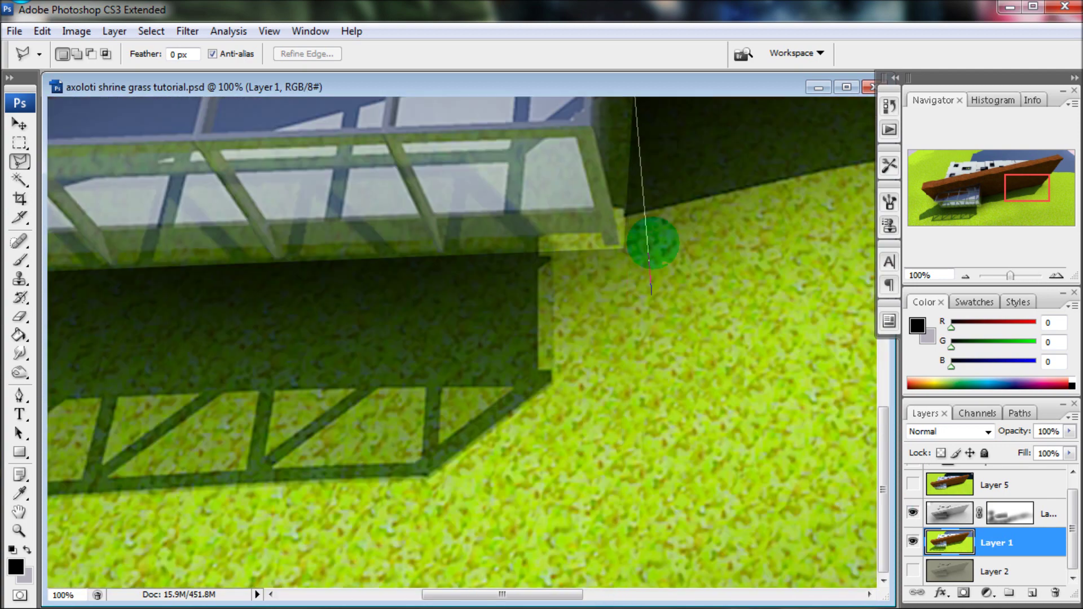
left_click(644, 248)
left_click_drag(45, 278, 390, 275)
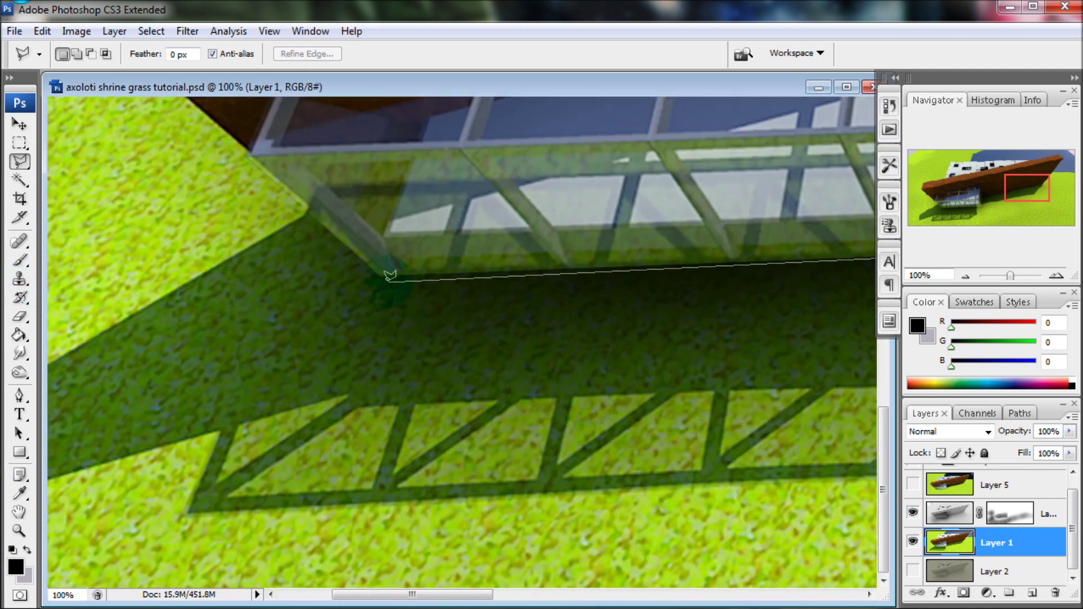
left_click(247, 146)
left_click_drag(247, 146, 437, 486)
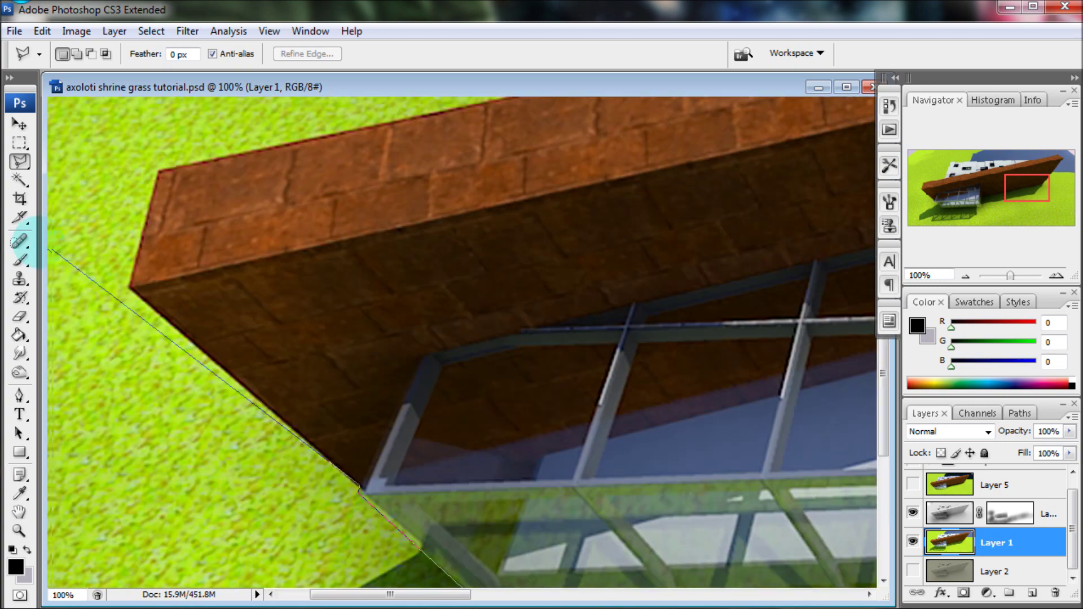
left_click(207, 286)
left_click(238, 168)
Continue the outline along the roof edge, following each roof step.
scroll(617, 290, "up", 5)
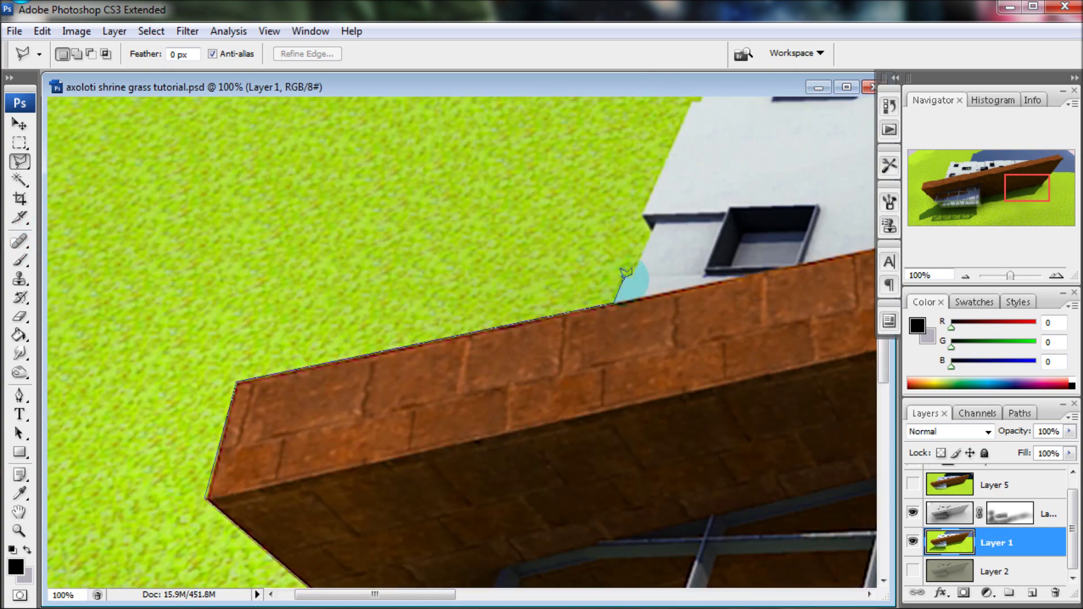
scroll(658, 172, "up", 5)
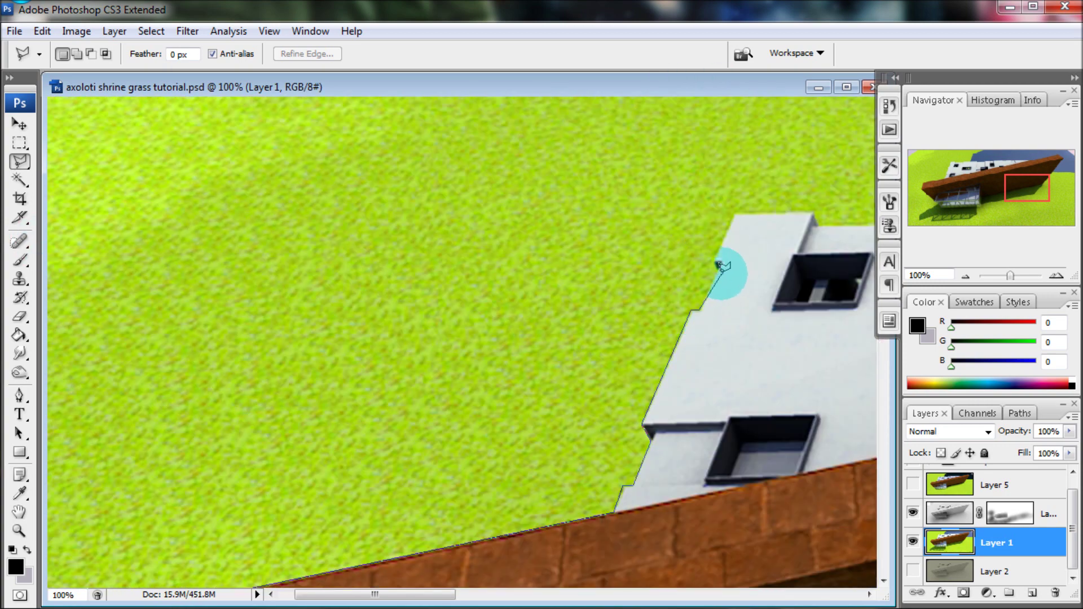
scroll(818, 217, "right", 10)
left_click(338, 221)
left_click(342, 213)
left_click(461, 208)
left_click(575, 207)
left_click(578, 215)
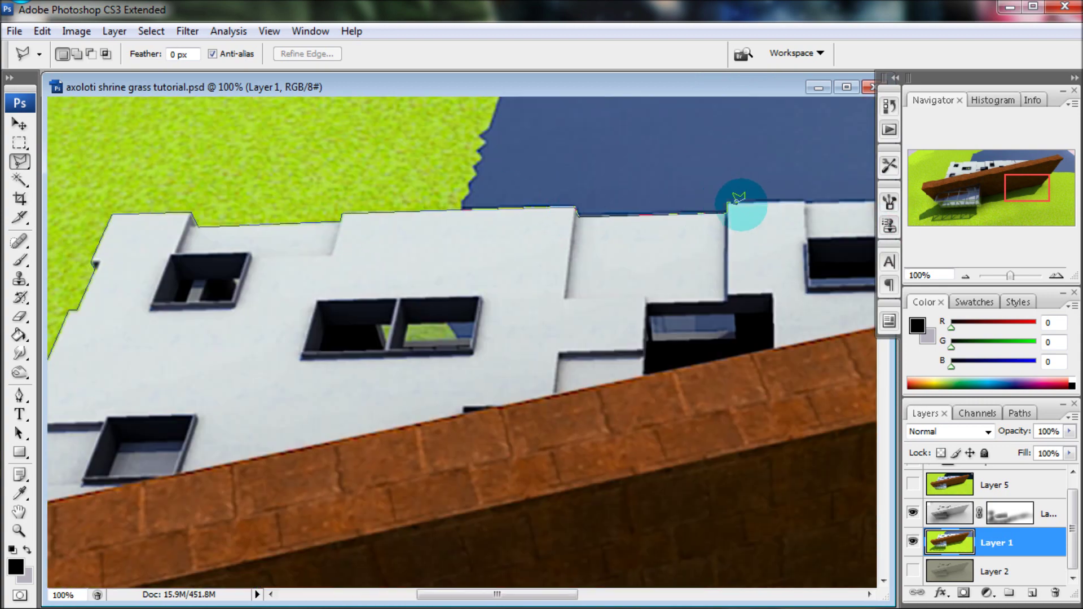
left_click(727, 203)
scroll(801, 194, "right", 3)
left_click(671, 201)
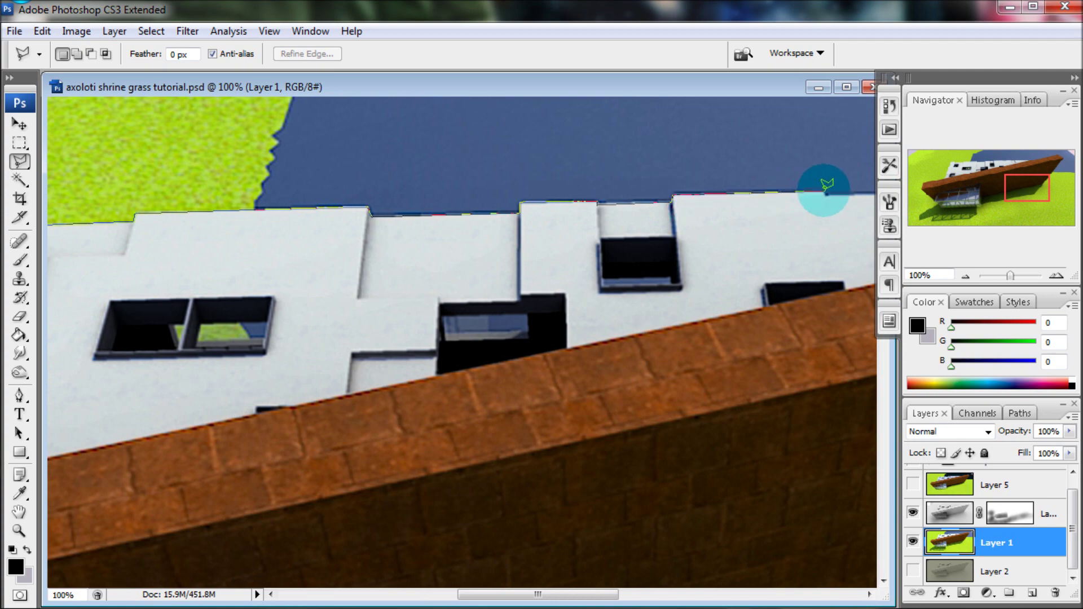
left_click(824, 192)
scroll(585, 197, "right", 5)
left_click(669, 188)
left_click(743, 186)
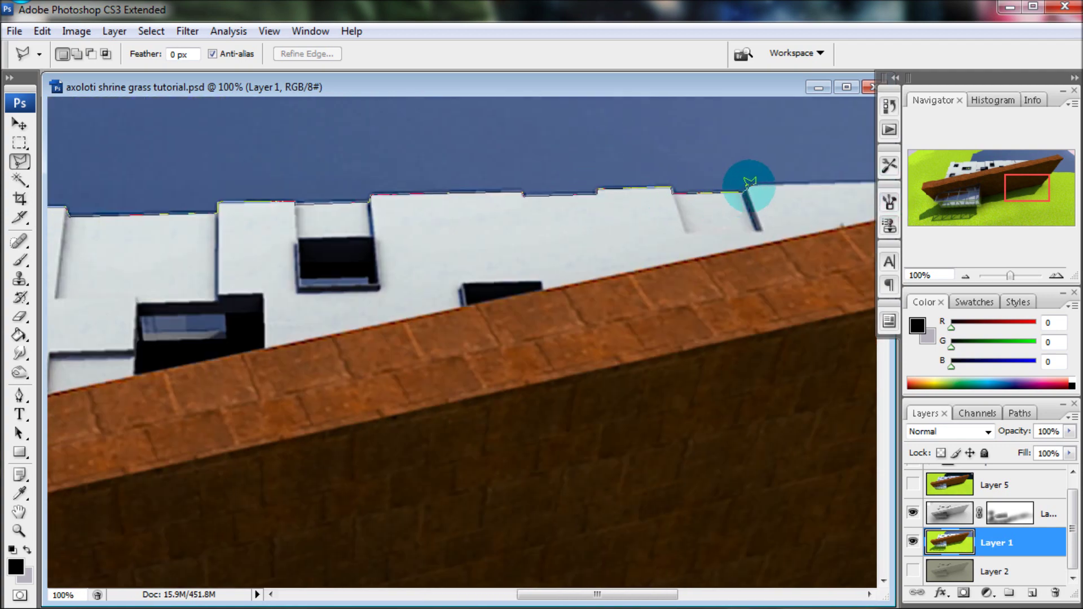
Carry the outline to the wall's far tip and close the selection around the building.
scroll(742, 184, "right", 10)
scroll(721, 169, "up", 2)
left_click(834, 233)
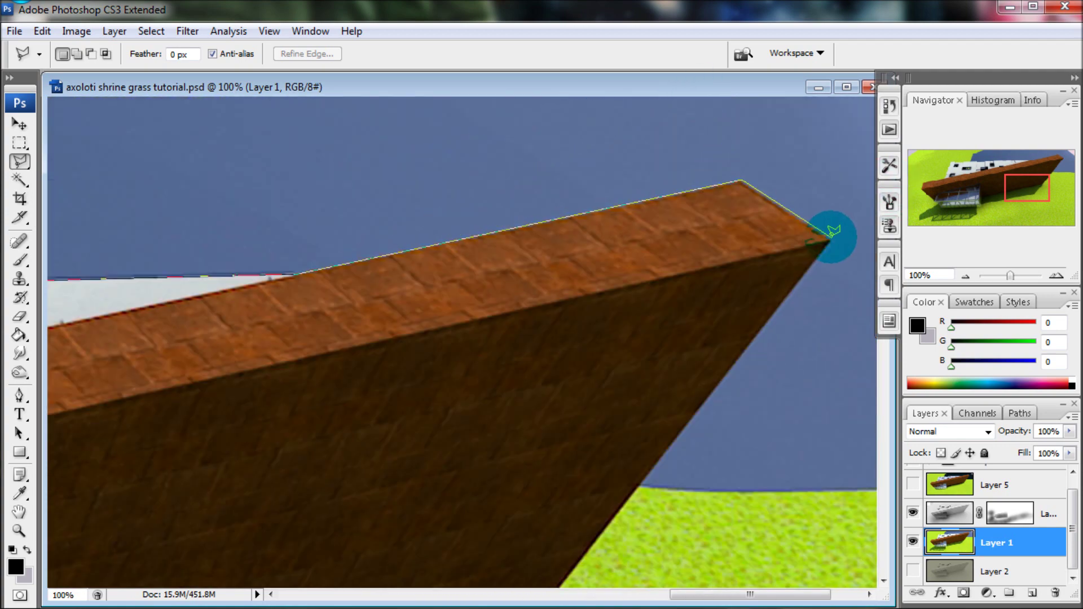
scroll(790, 395, "down", 5)
scroll(470, 157, "down", 1)
left_click(470, 157)
scroll(648, 375, "up", 4)
scroll(649, 375, "left", 3)
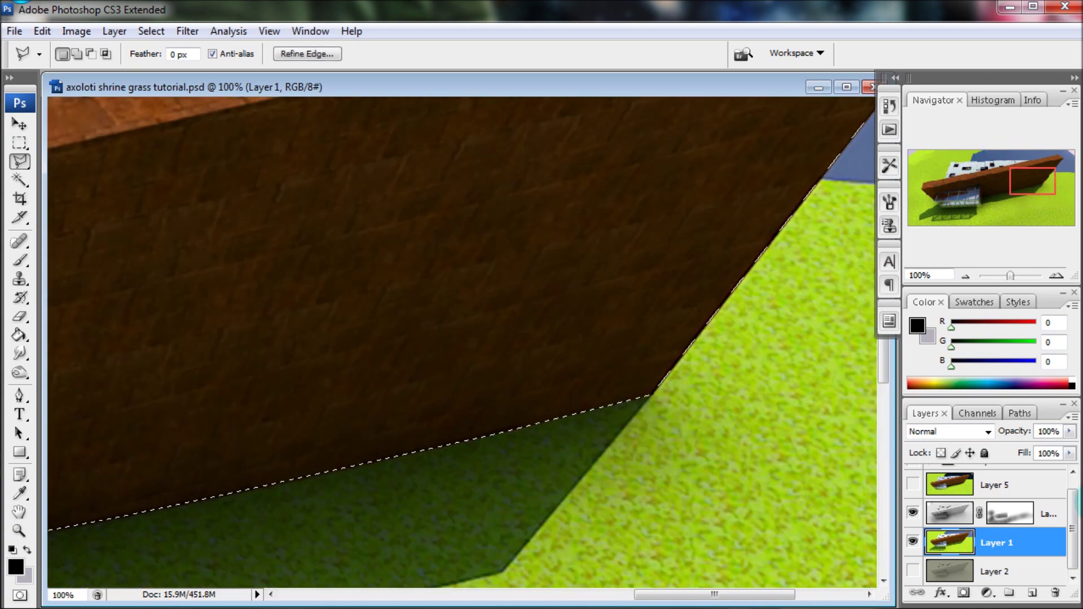
left_click_drag(1026, 185, 998, 194)
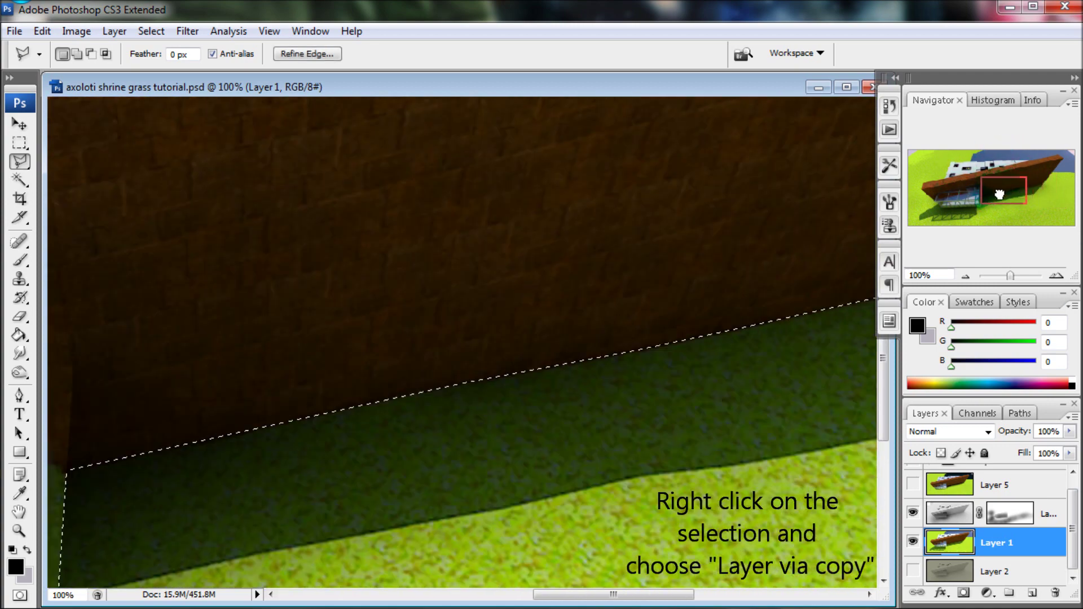
Copy the selected building onto new Layer 26 with Layer via Copy.
right_click(449, 257)
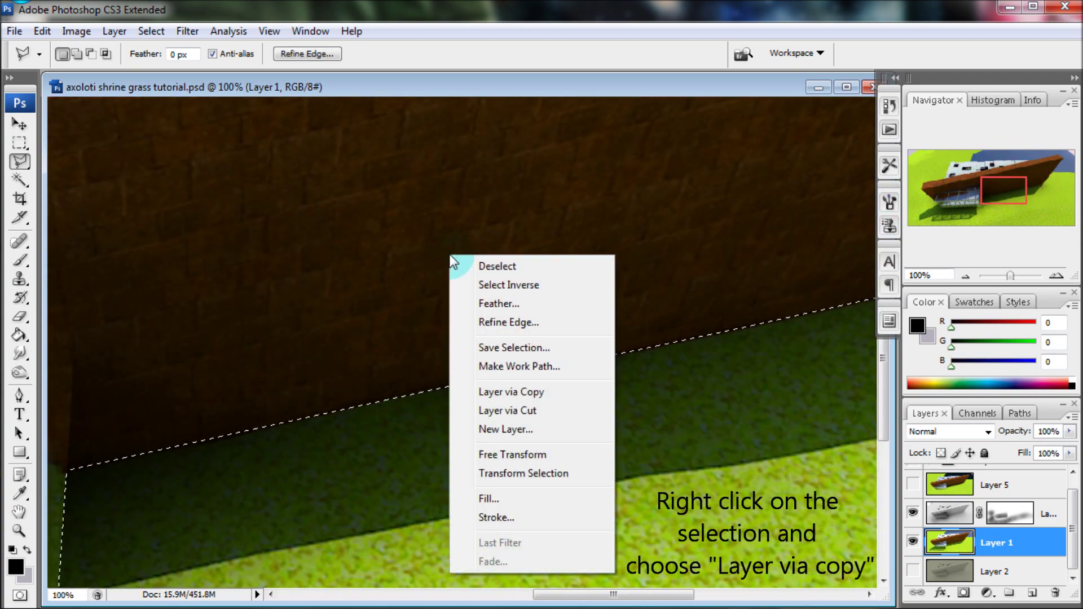
left_click(499, 391)
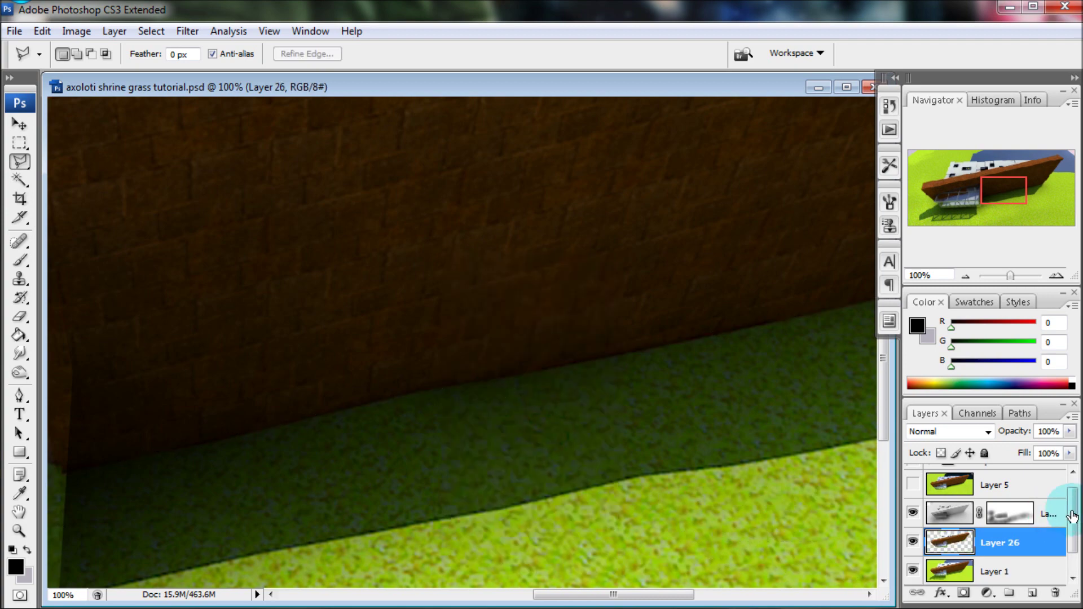
left_click_drag(1076, 516, 1074, 531)
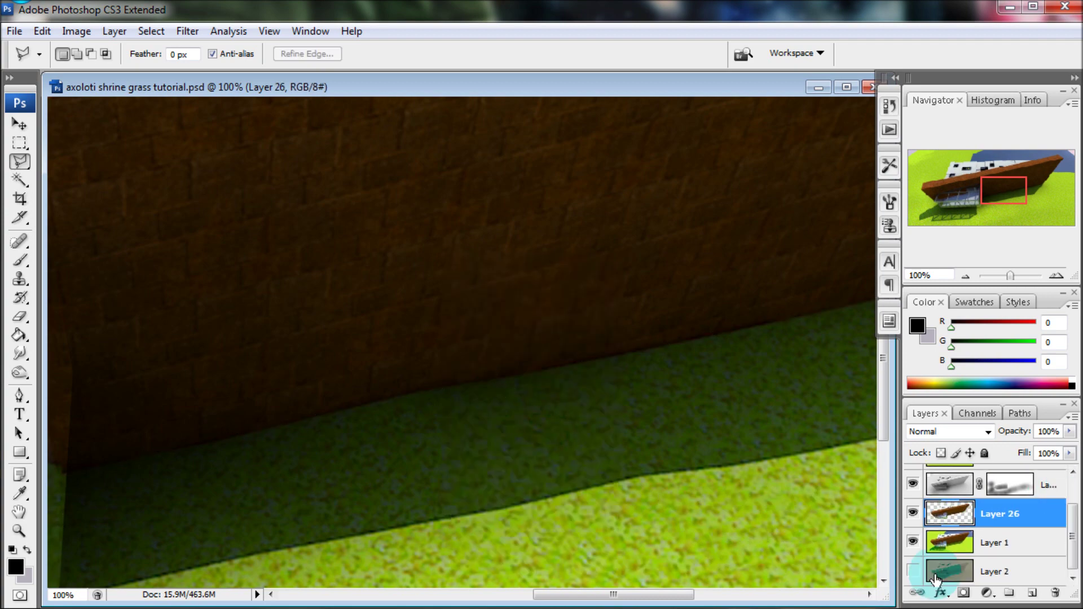
Hide Layer 26, reselect Layer 1, and start outlining the glass box's shadow.
left_click_drag(1010, 276, 1005, 275)
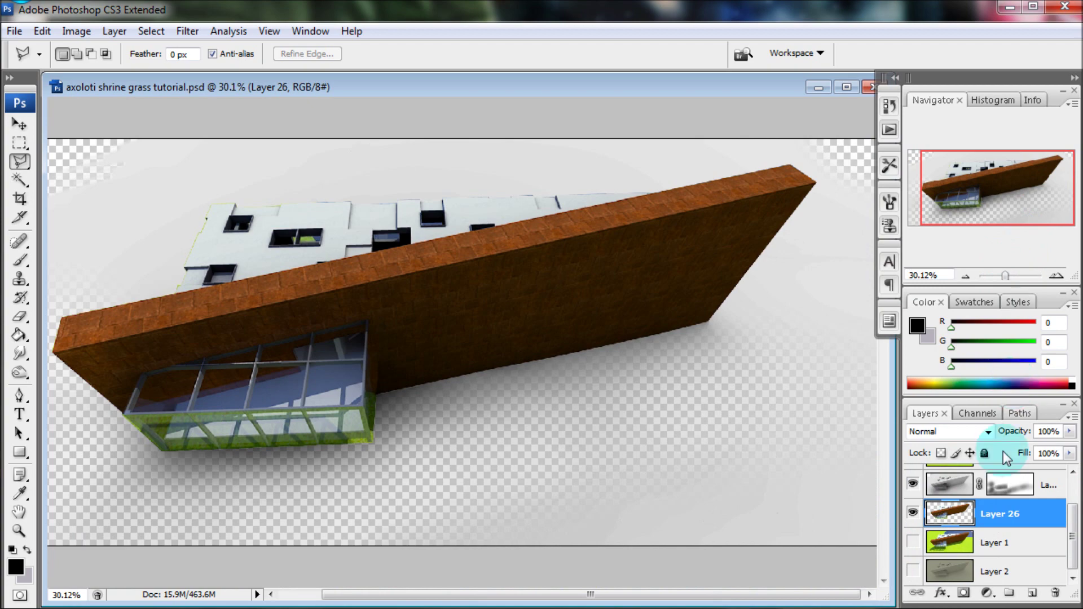
left_click(913, 543)
left_click(987, 547)
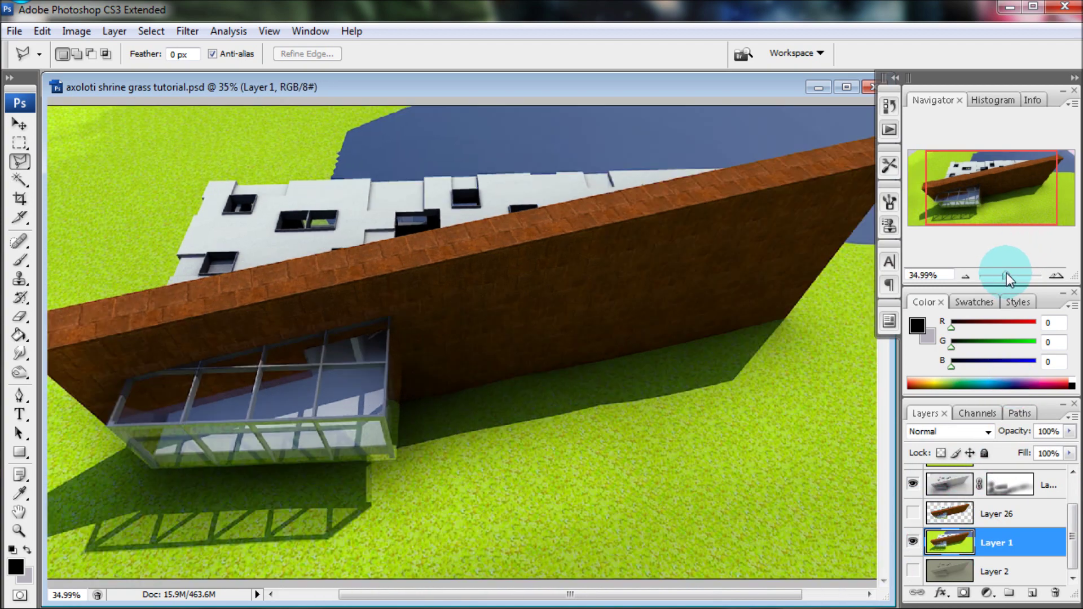
left_click_drag(1003, 275, 1014, 275)
left_click(955, 222)
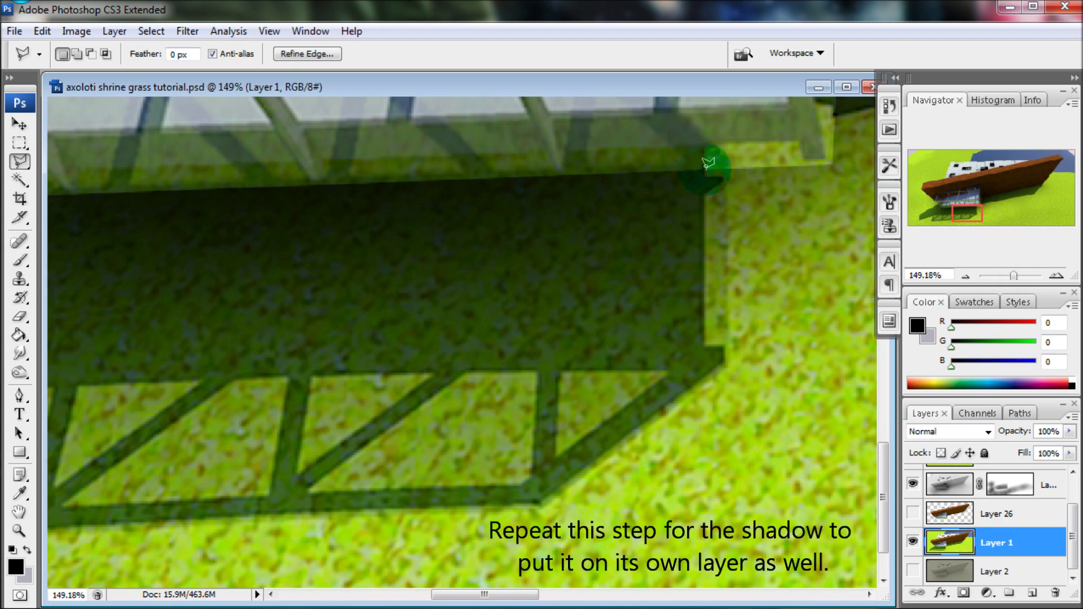
Trace the outer outline of the glass box's shadow on the grass.
left_click_drag(240, 186, 452, 211)
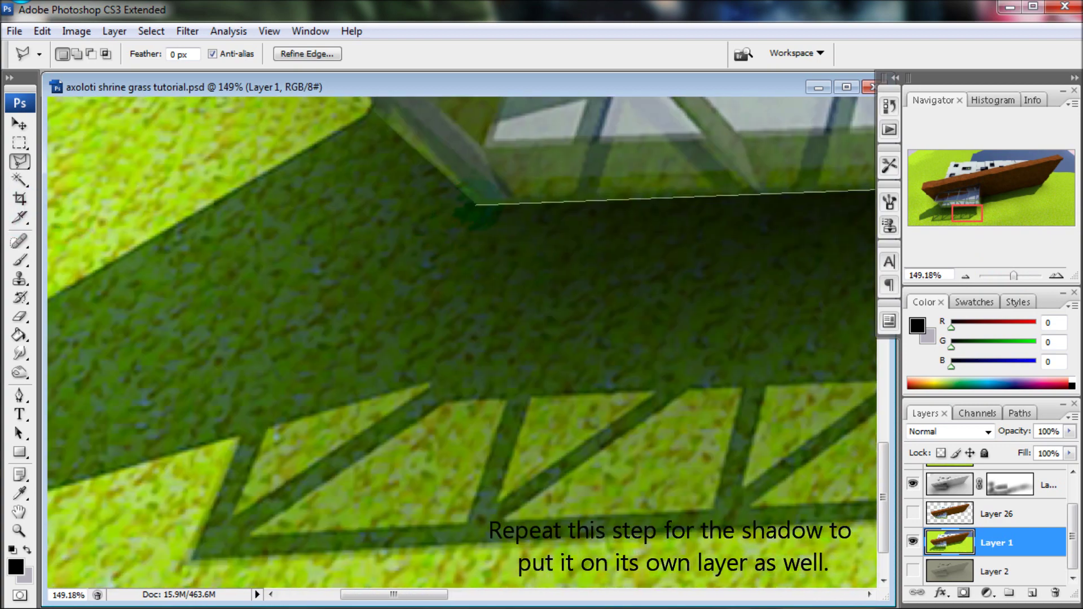
left_click_drag(371, 106, 370, 379)
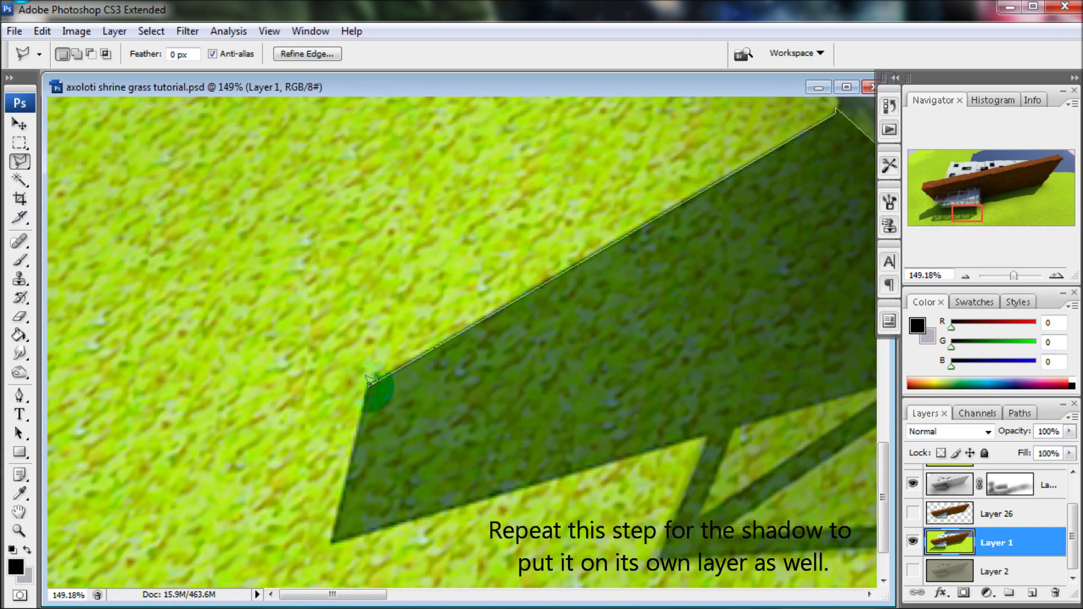
left_click_drag(711, 427, 801, 420)
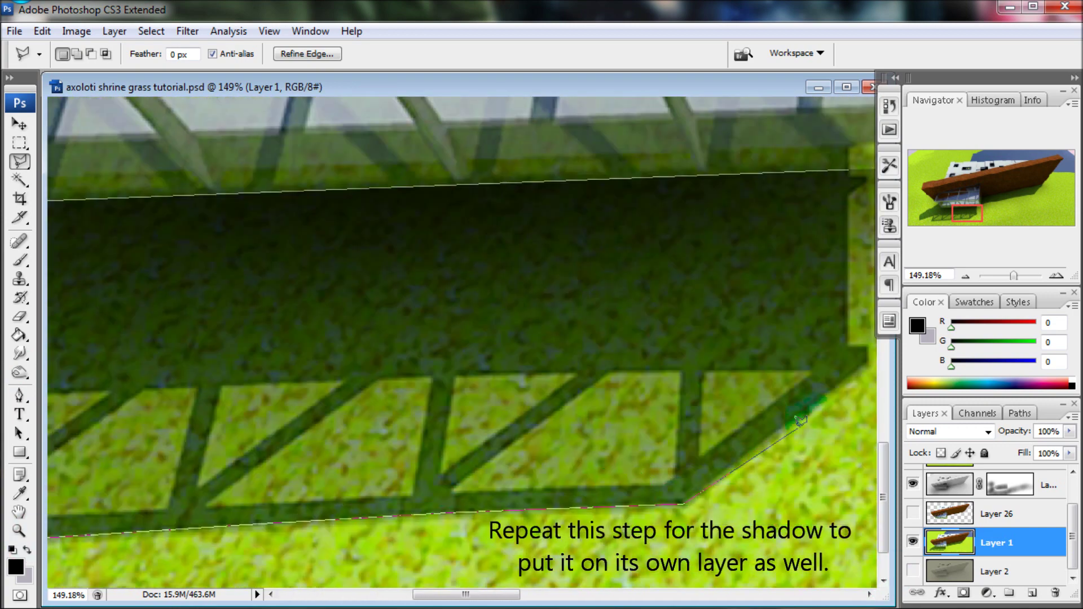
left_click(868, 364)
left_click(866, 171)
Subtract the sunlit grass patches inside the lattice shadow from the selection.
left_click(702, 369, "alt")
left_click(700, 454)
left_click(812, 369)
left_click(687, 367)
left_click(453, 489)
double_click(612, 371)
left_click(577, 372)
double_click(454, 376)
left_click(202, 507)
double_click(377, 378)
Subtract the remaining sunlit grass patches on the left side.
left_click(285, 386)
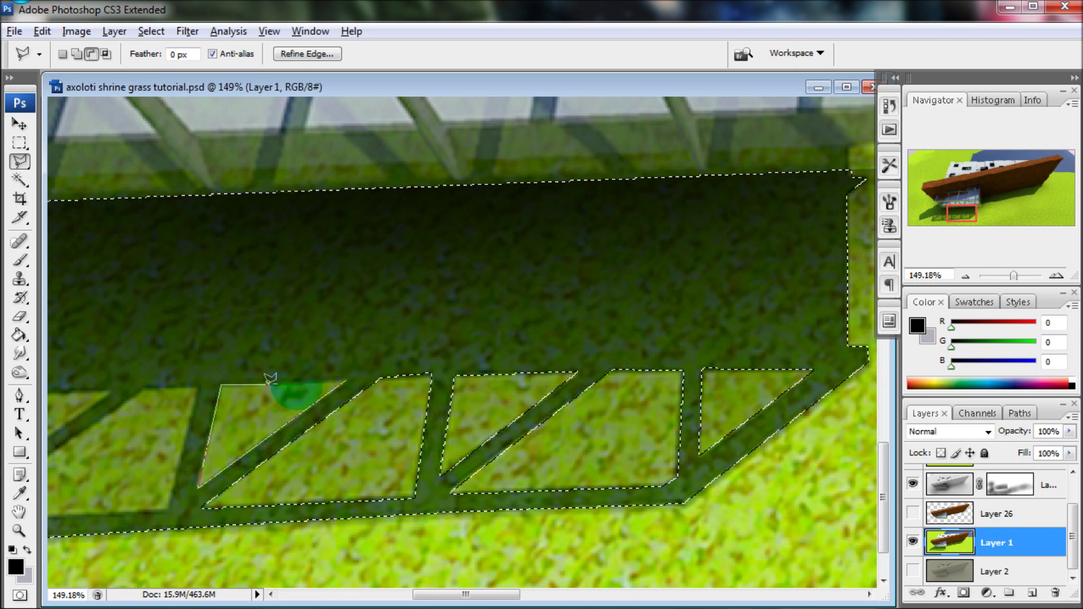
left_click(157, 483)
left_click(301, 512)
left_click(471, 384)
left_click(109, 520)
scroll(451, 339, "left", 10)
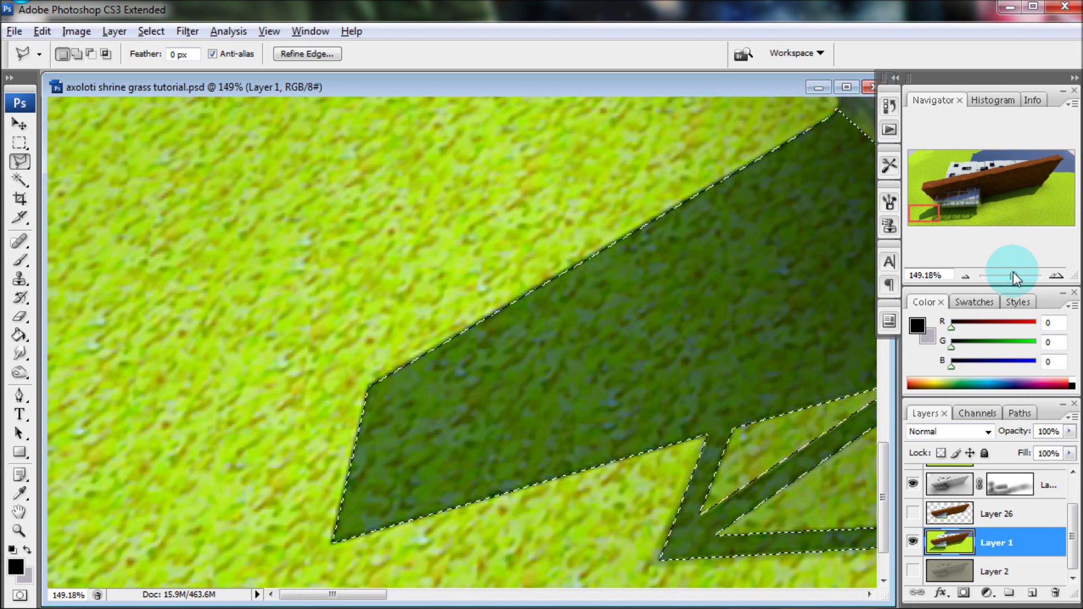
Add the shadow along the wall's base to the selection.
left_click(1001, 276)
key("ctrl+alt+0")
left_click(512, 451)
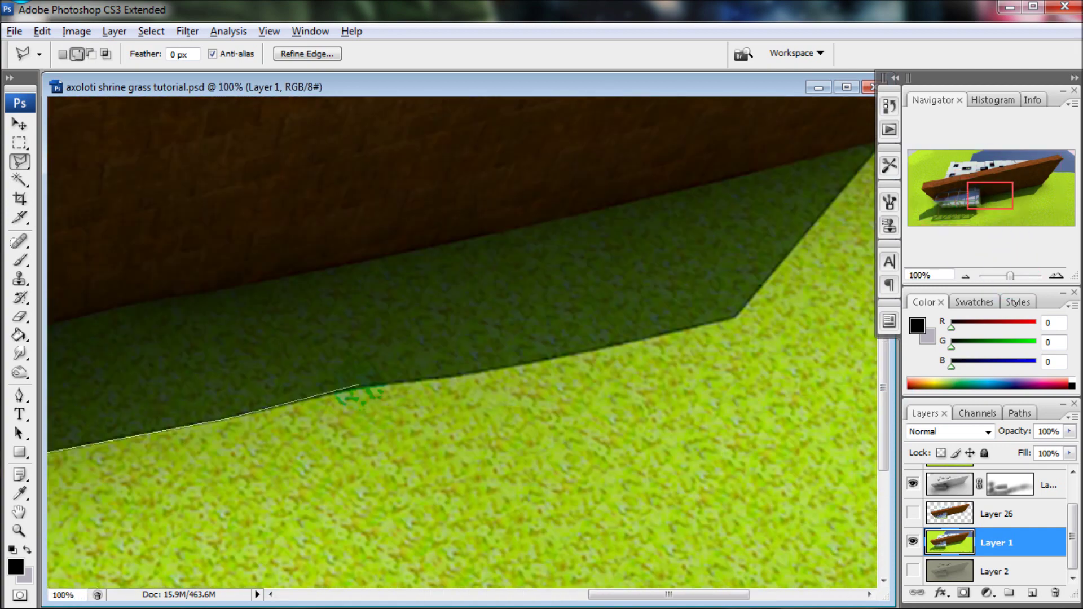
left_click(732, 314)
left_click(134, 267)
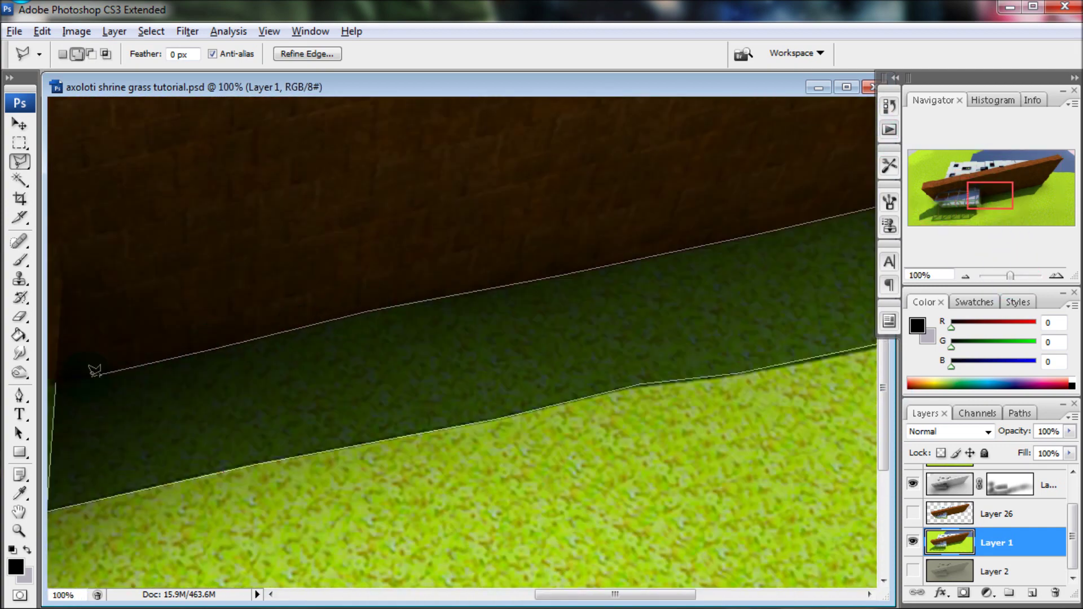
left_click_drag(1010, 276, 1006, 275)
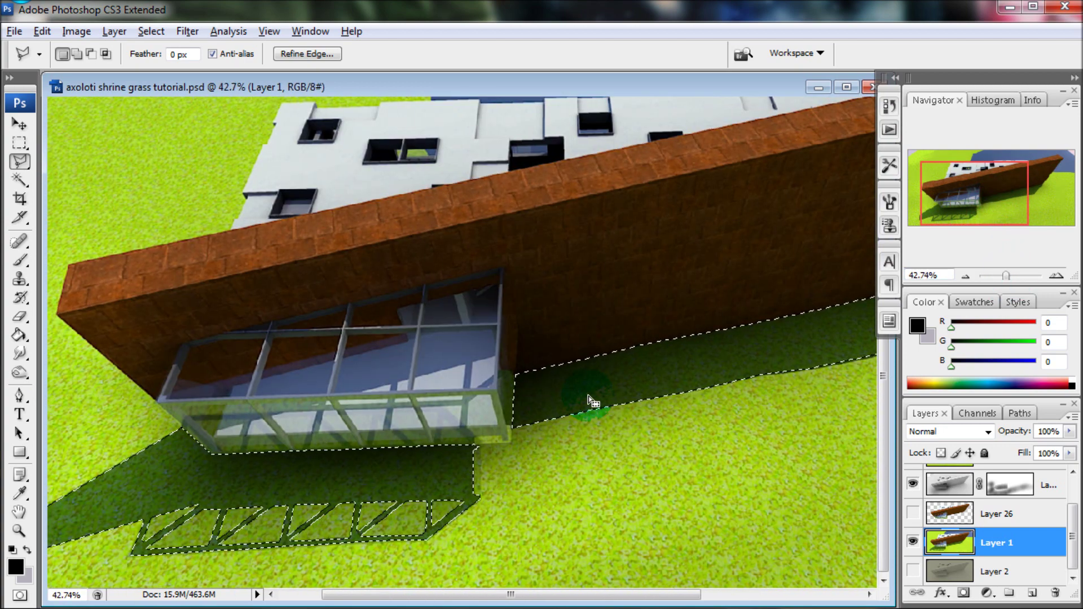
right_click(627, 382)
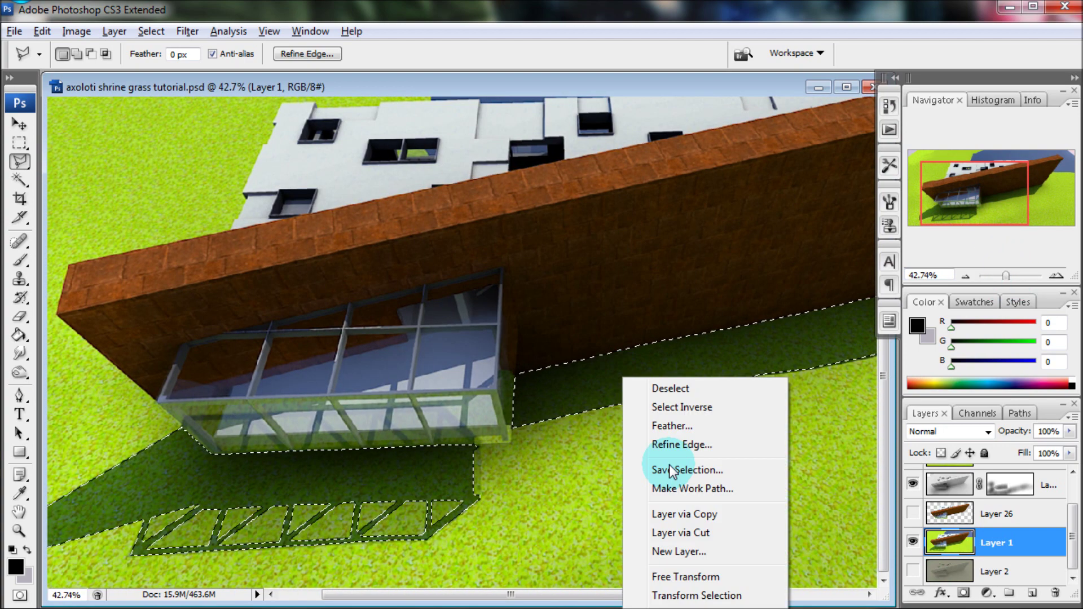
Copy the shadow onto new Layer 27 and toggle layer visibility to check Layers 26 and 27.
left_click(683, 514)
left_click(913, 571)
left_click(912, 514)
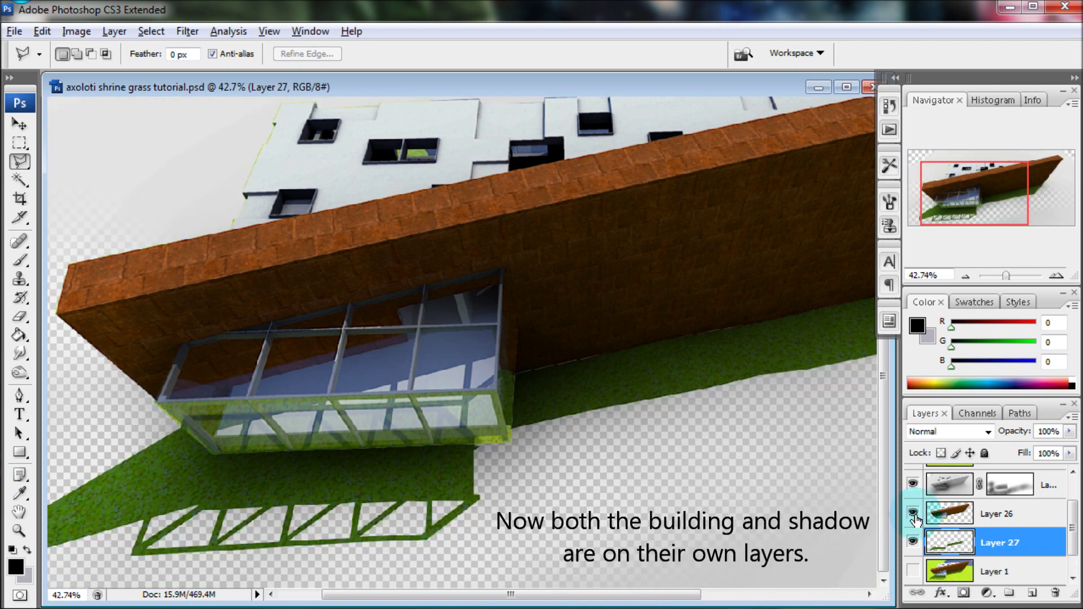
left_click(912, 542)
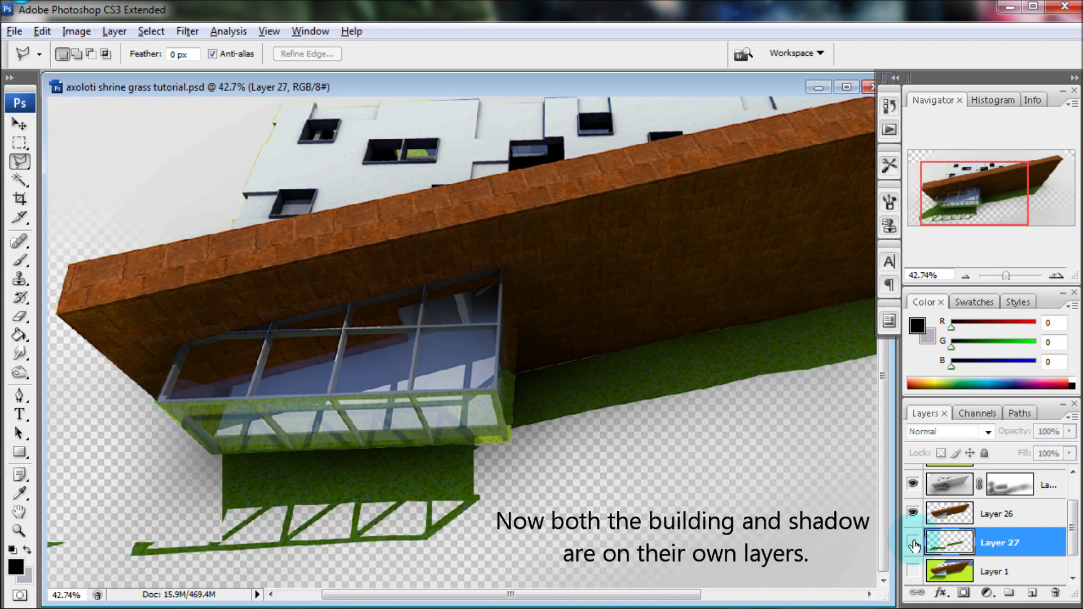
left_click(913, 543)
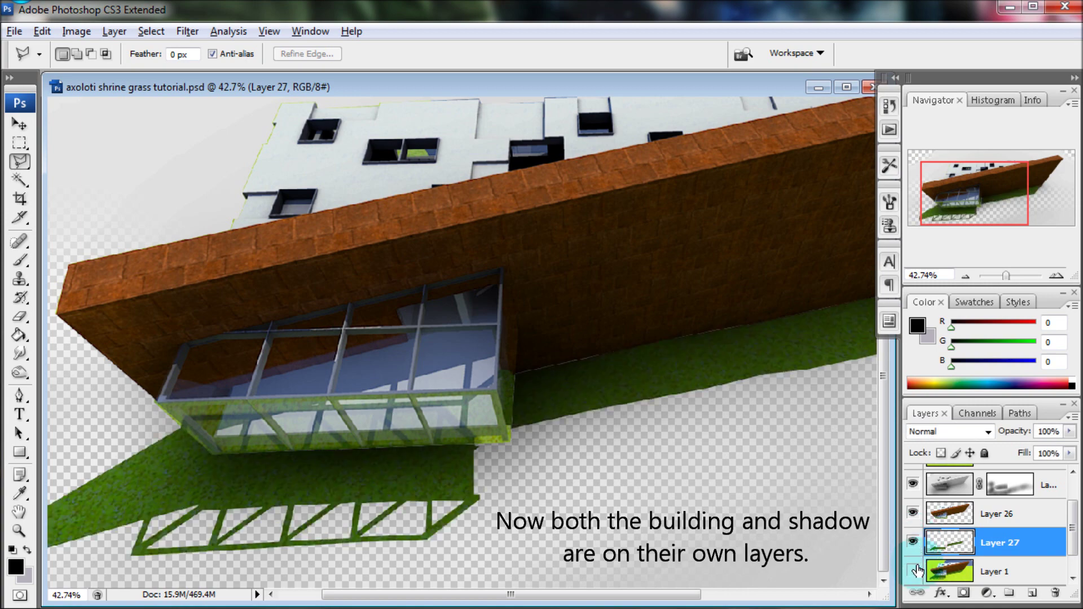
left_click(913, 570)
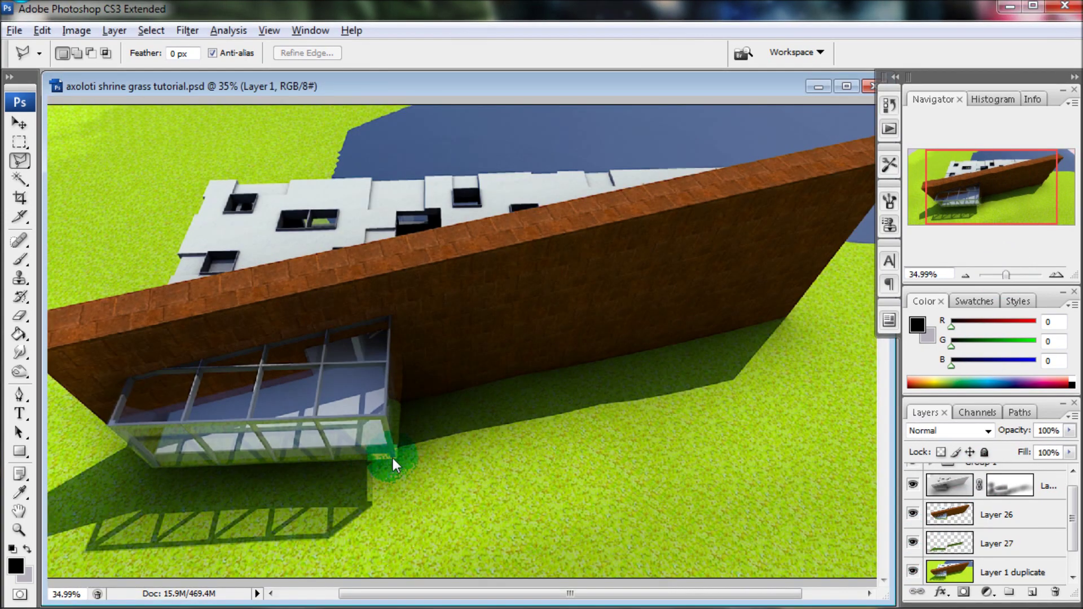
left_click_drag(390, 452, 399, 455)
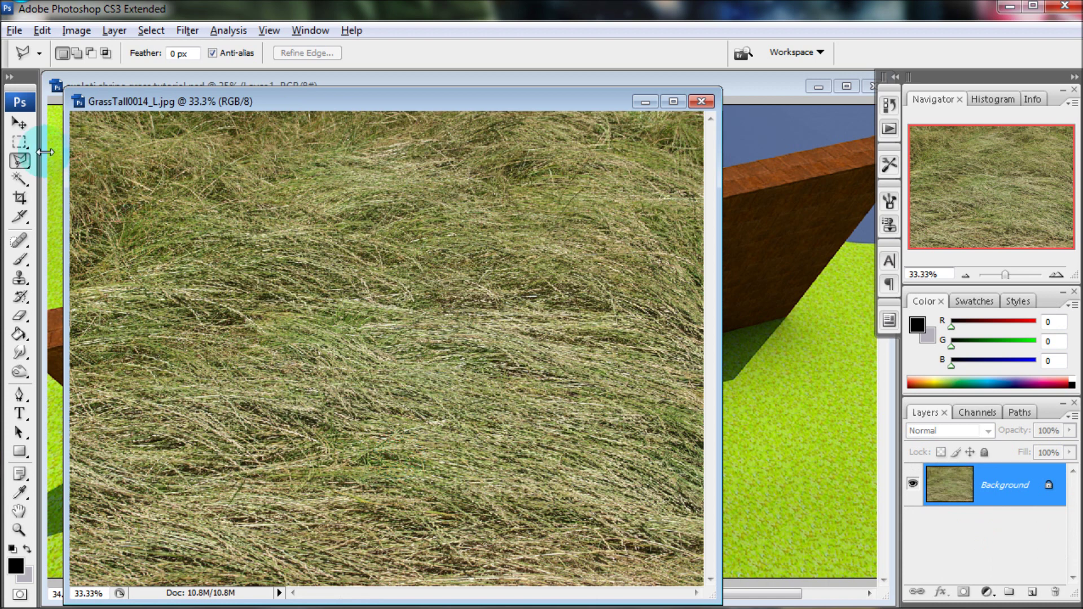
Bring GrassTall0014_L.jpg into the document as a layer below the shadow layer.
left_click(20, 121)
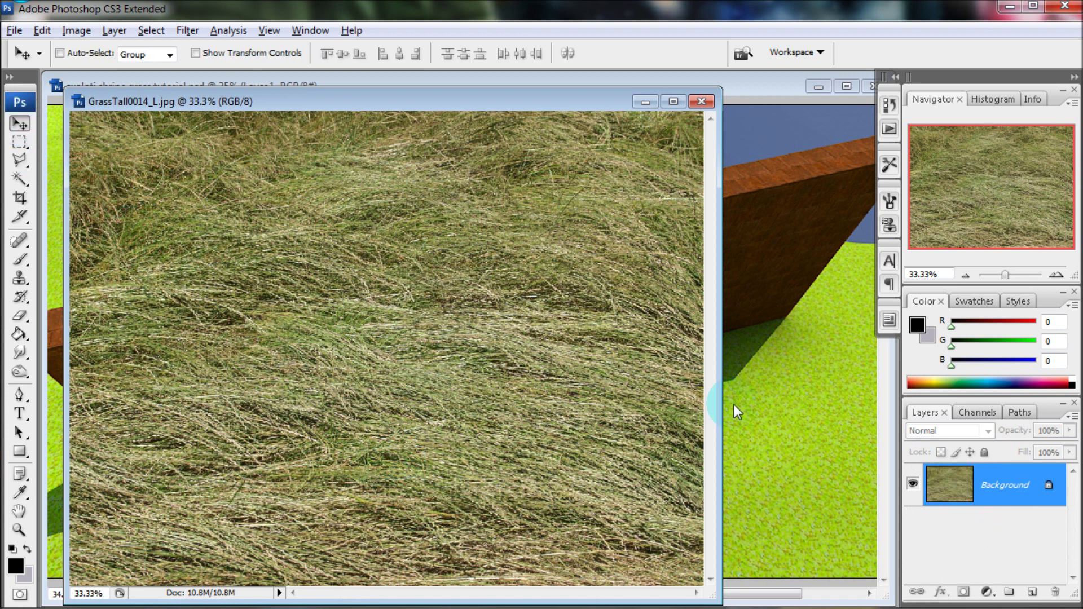
left_click_drag(726, 405, 764, 404)
mouse_move(998, 571)
left_mouse_down()
mouse_move(978, 527)
mouse_move(991, 481)
left_mouse_up()
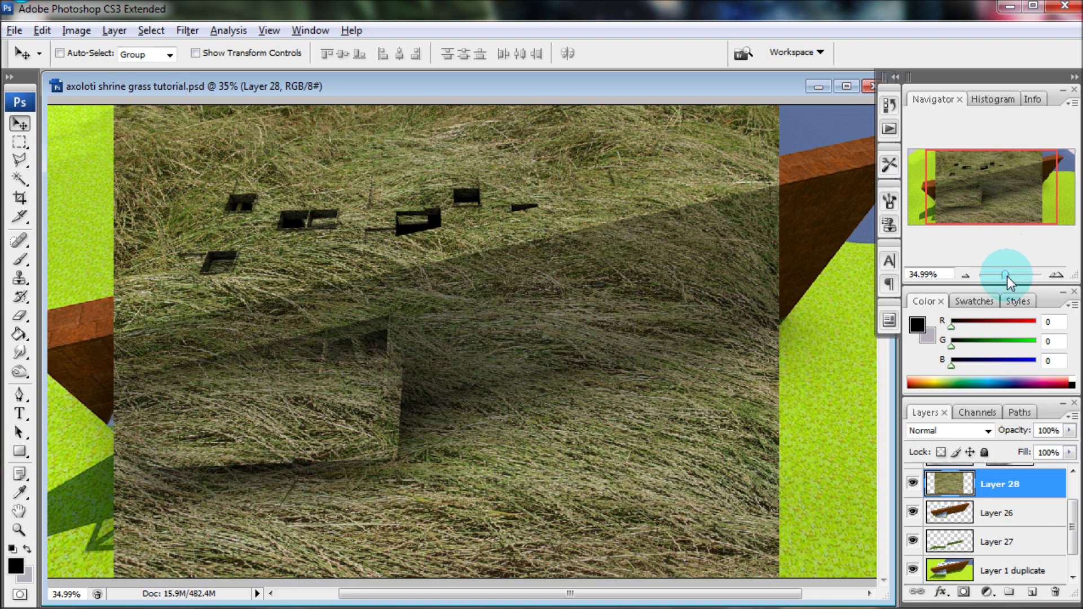
left_click_drag(1005, 275, 1003, 275)
scroll(958, 507, "up", 1)
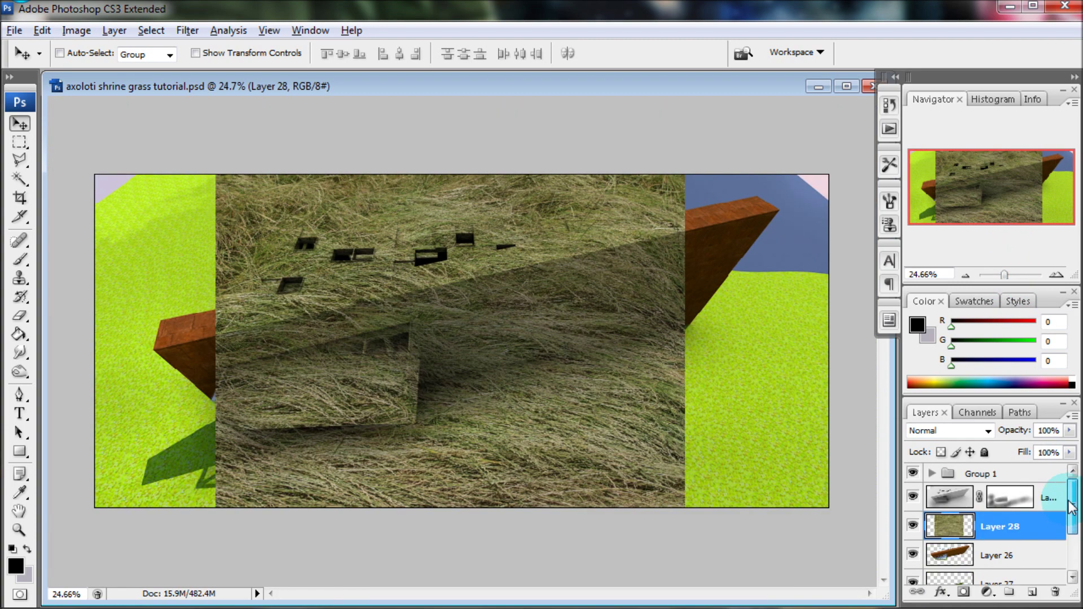
left_click(914, 496)
left_click_drag(521, 358, 452, 370)
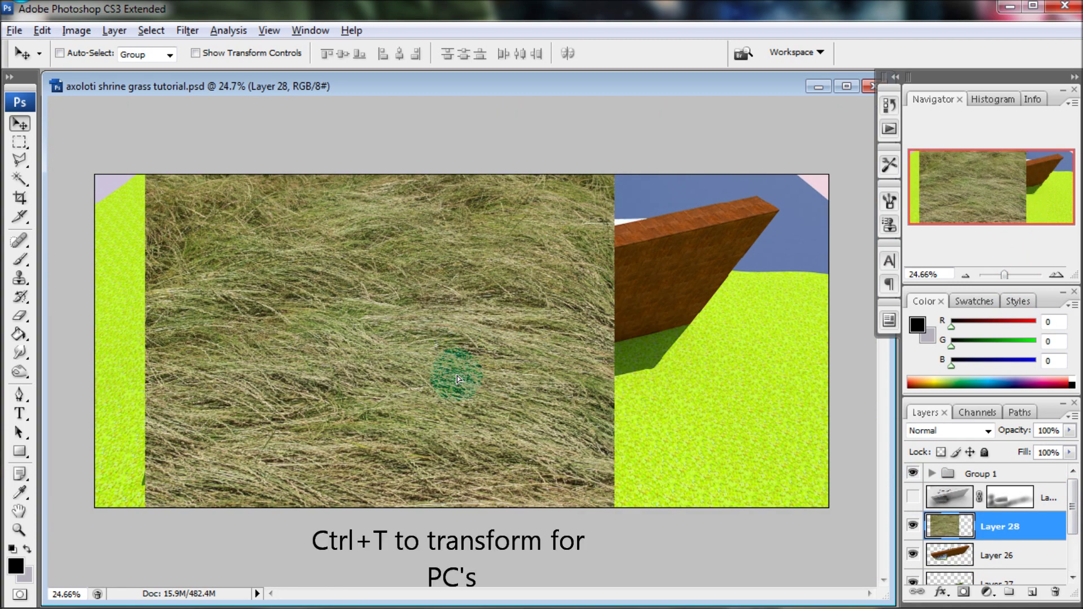
Scale the grass to about 32% and place it below the wall.
key("ctrl+t")
left_click_drag(145, 159, 462, 398)
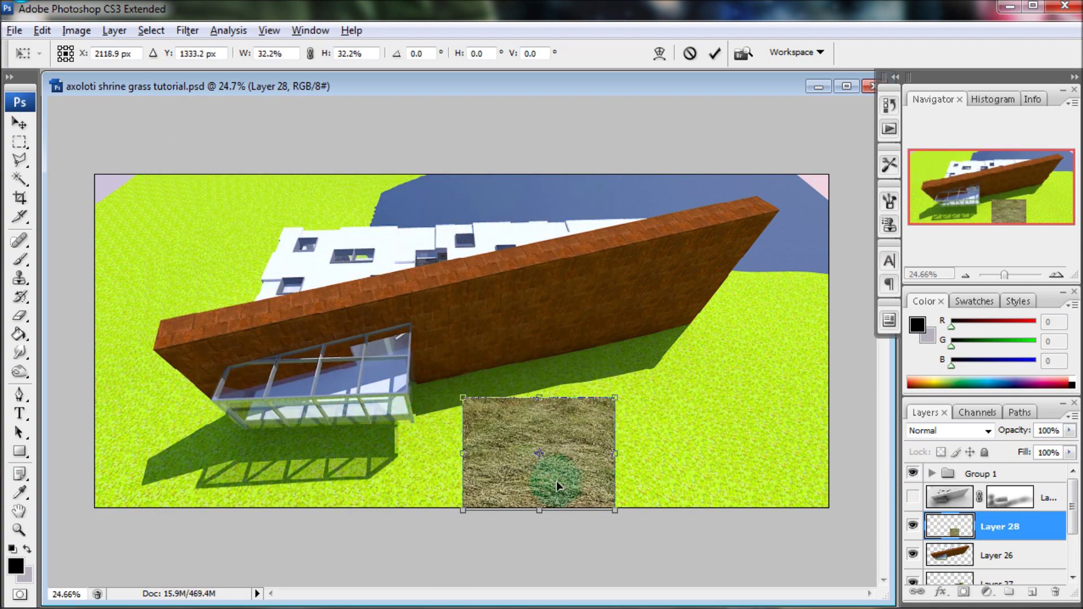
left_click_drag(556, 481, 510, 440)
left_click(714, 53)
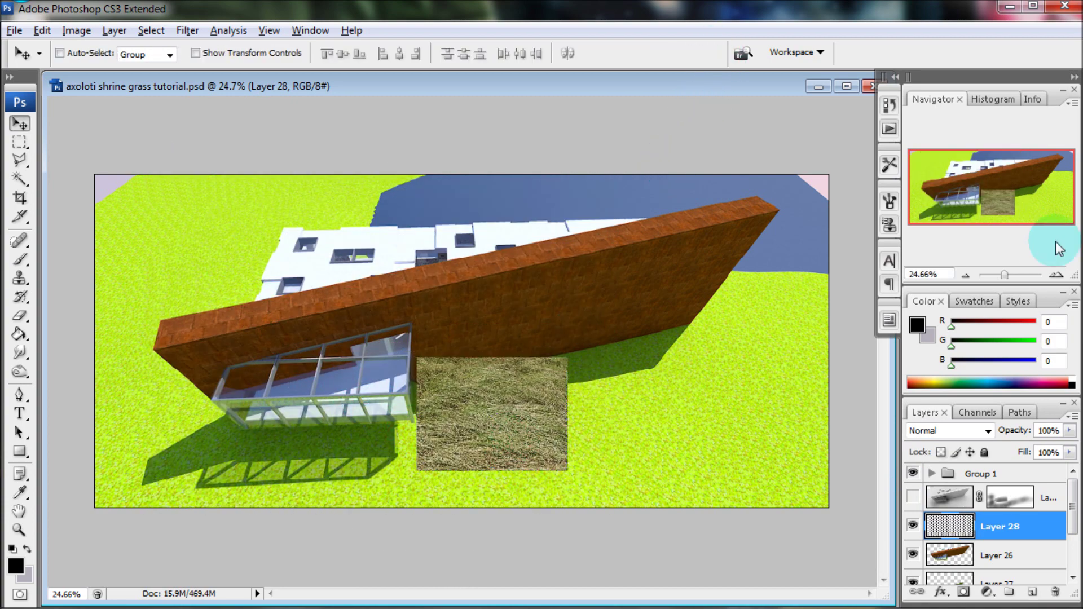
Duplicate the grass layer as Layer 28 copy.
left_click_drag(1006, 273, 1007, 276)
left_click_drag(963, 199, 991, 215)
right_click(1019, 530)
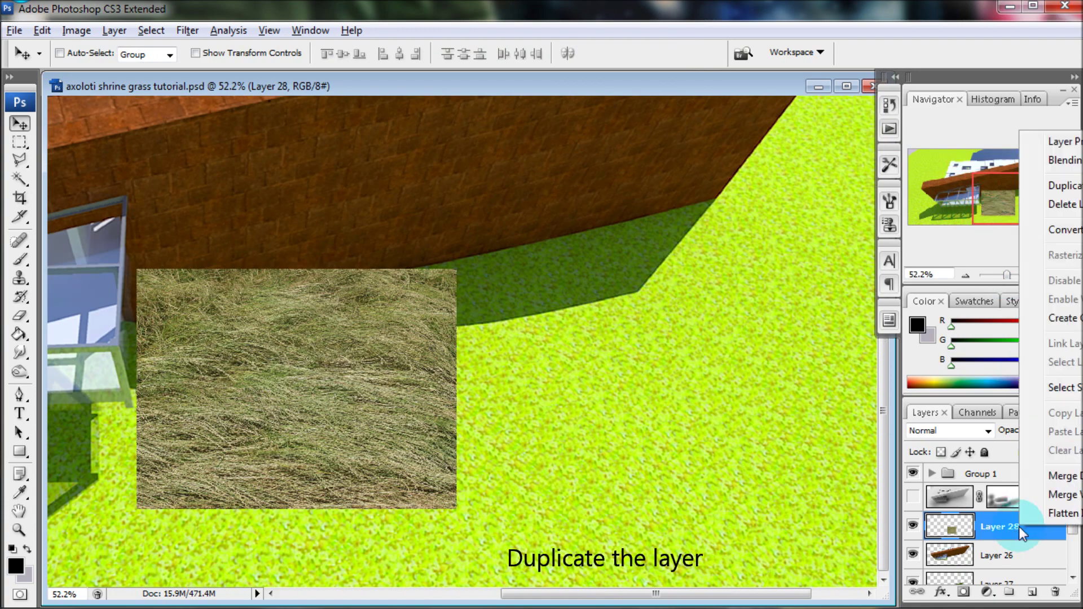
left_click(1052, 184)
left_click(801, 203)
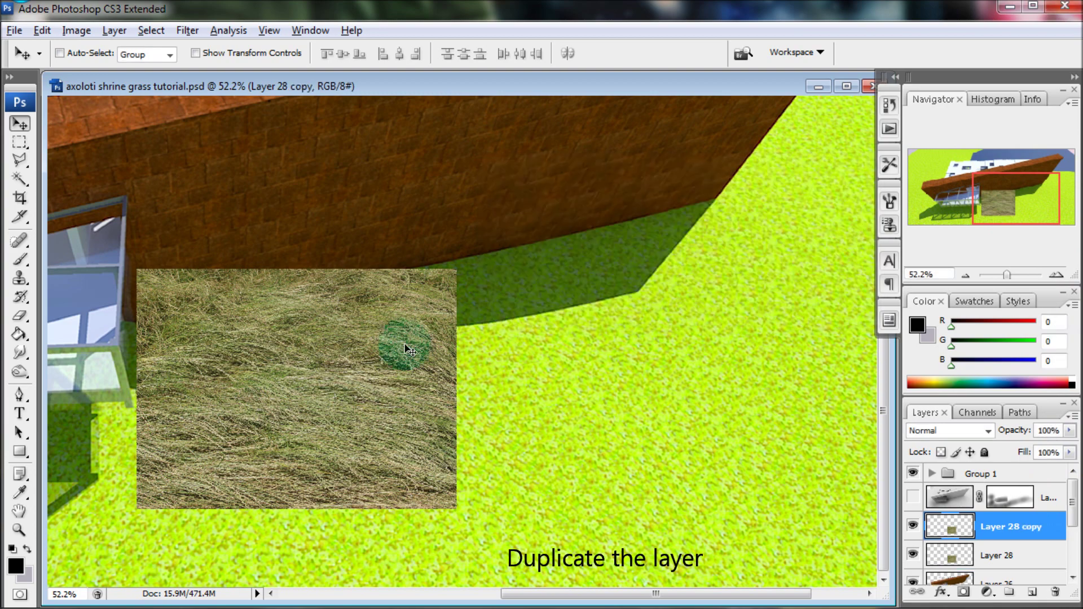
Overlap the grass copy to the right and erase the seam with a soft, lower-opacity Eraser.
mouse_move(327, 346)
left_mouse_down()
mouse_move(638, 361)
mouse_move(577, 402)
left_mouse_up()
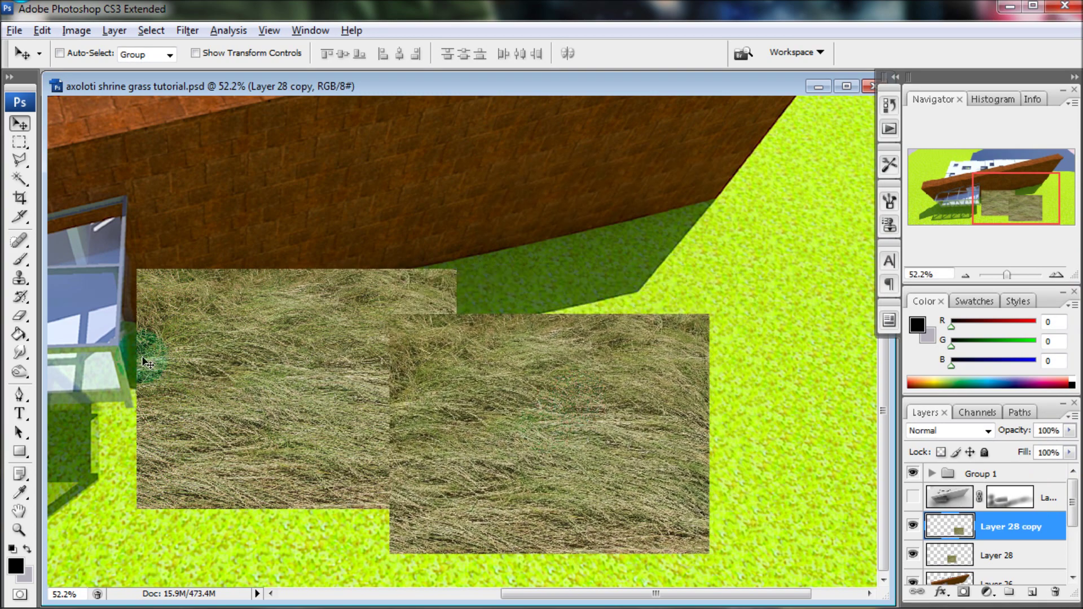
left_click(22, 315)
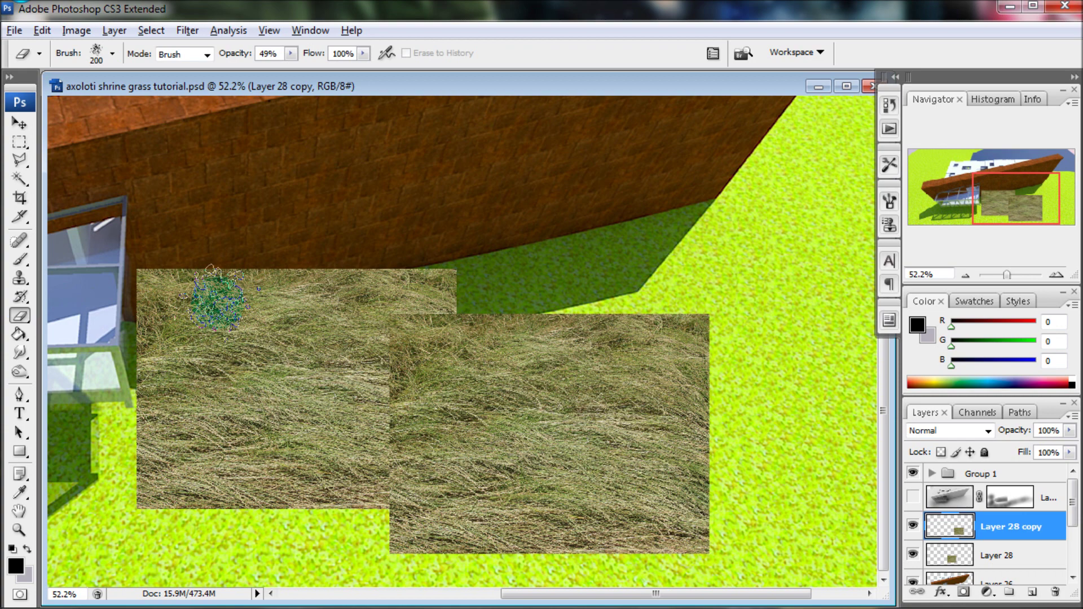
left_click(113, 54)
left_click(113, 53)
left_click_drag(242, 54, 241, 62)
left_click(394, 320)
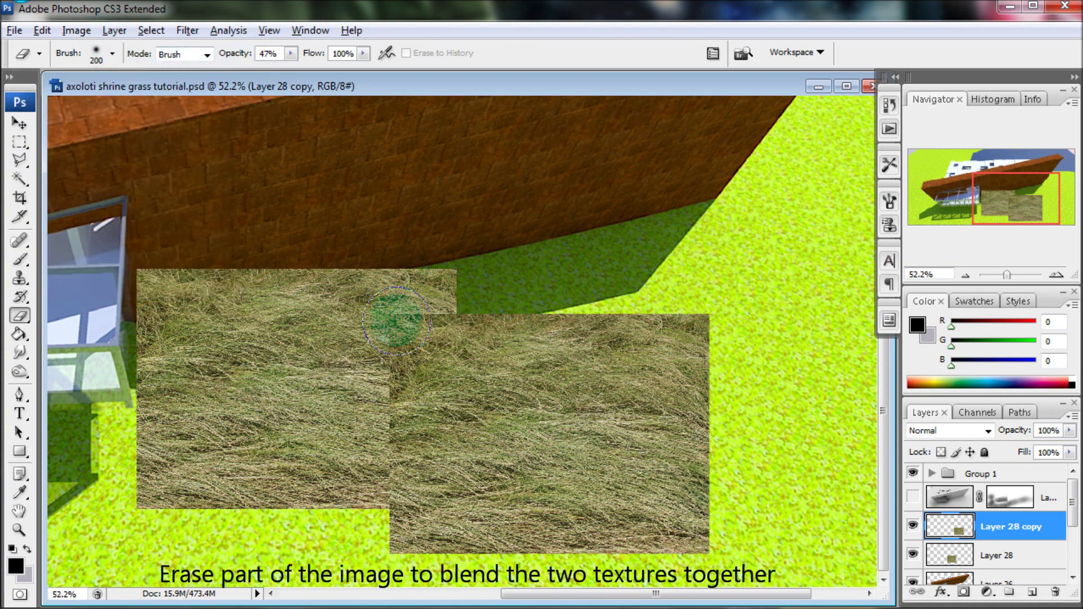
left_click_drag(392, 319, 387, 483)
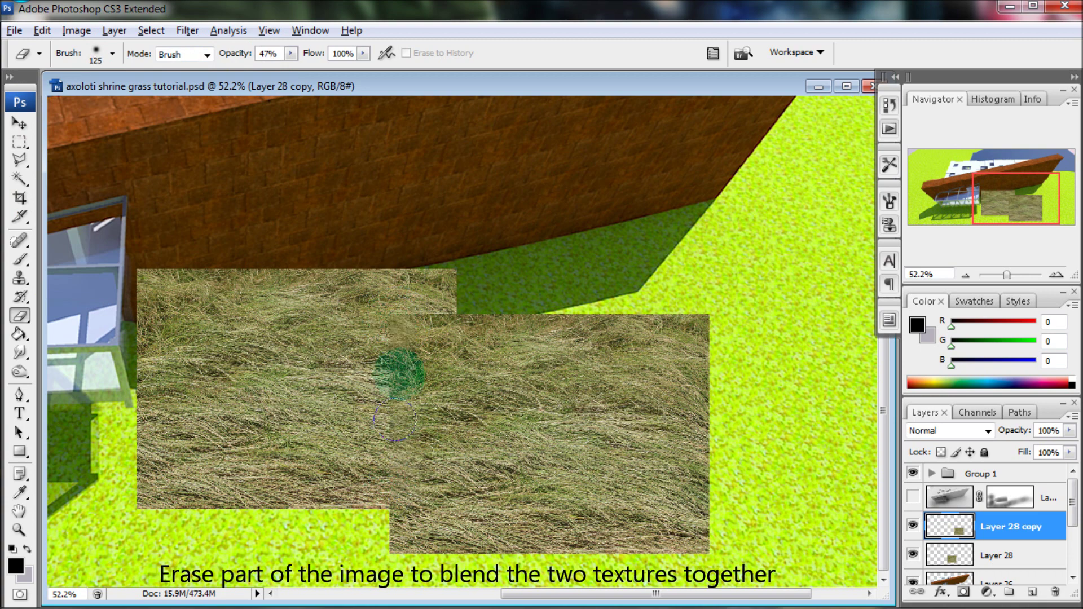
mouse_move(394, 309)
left_mouse_down()
mouse_move(406, 421)
mouse_move(409, 331)
left_mouse_up()
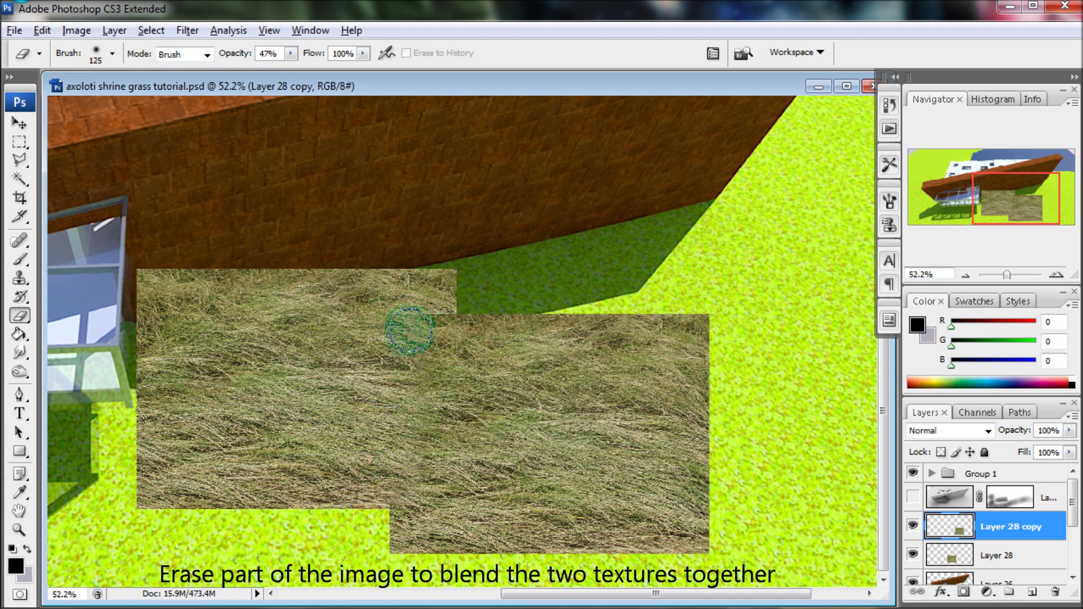
Merge the copy down, then duplicate the merged grass layer.
right_click(1018, 529)
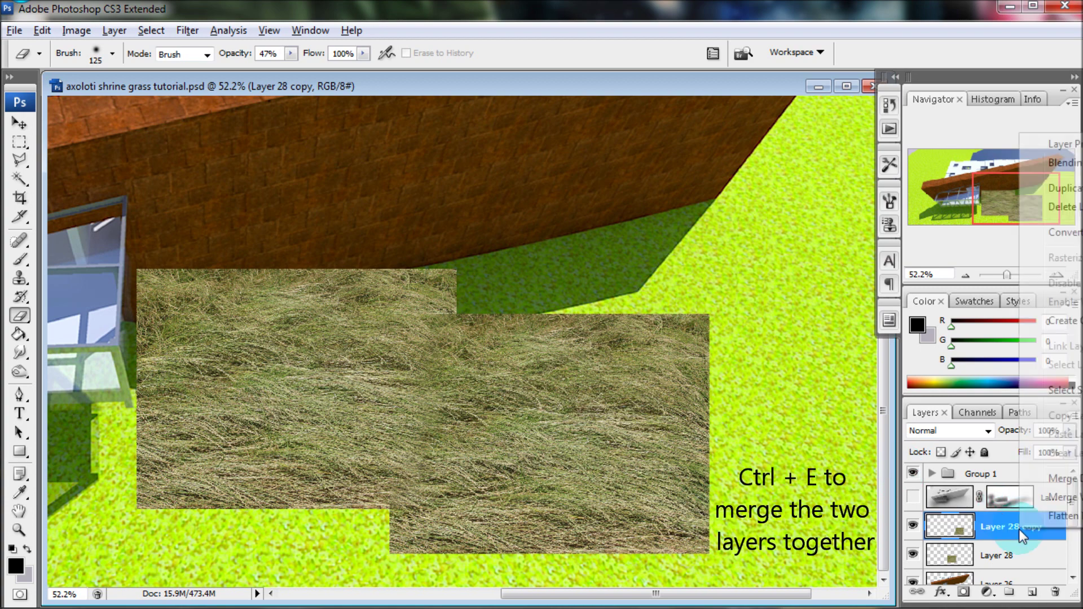
left_click(1063, 478)
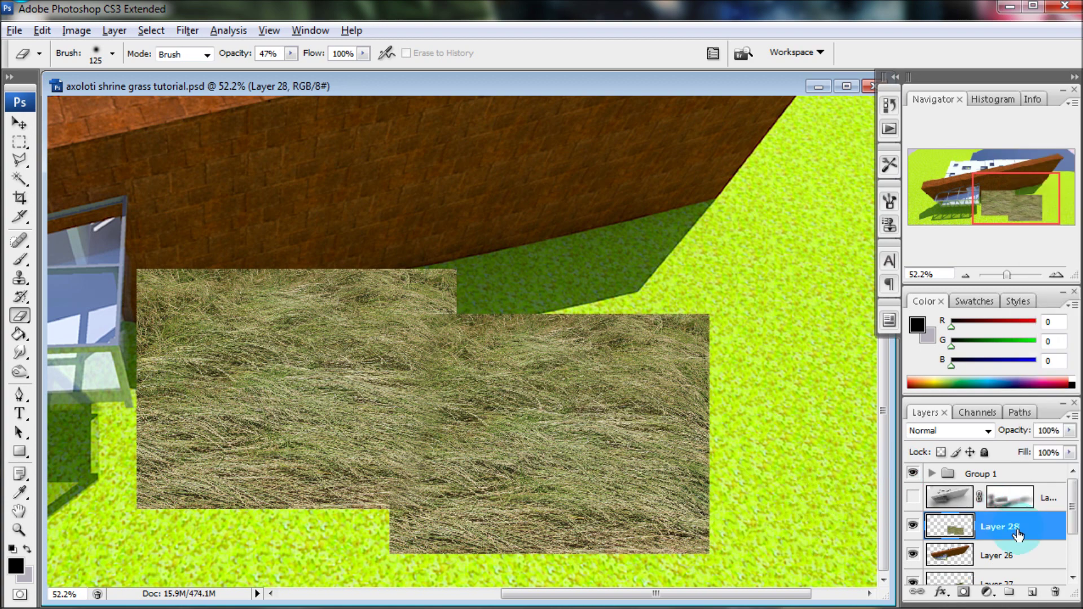
right_click(1018, 533)
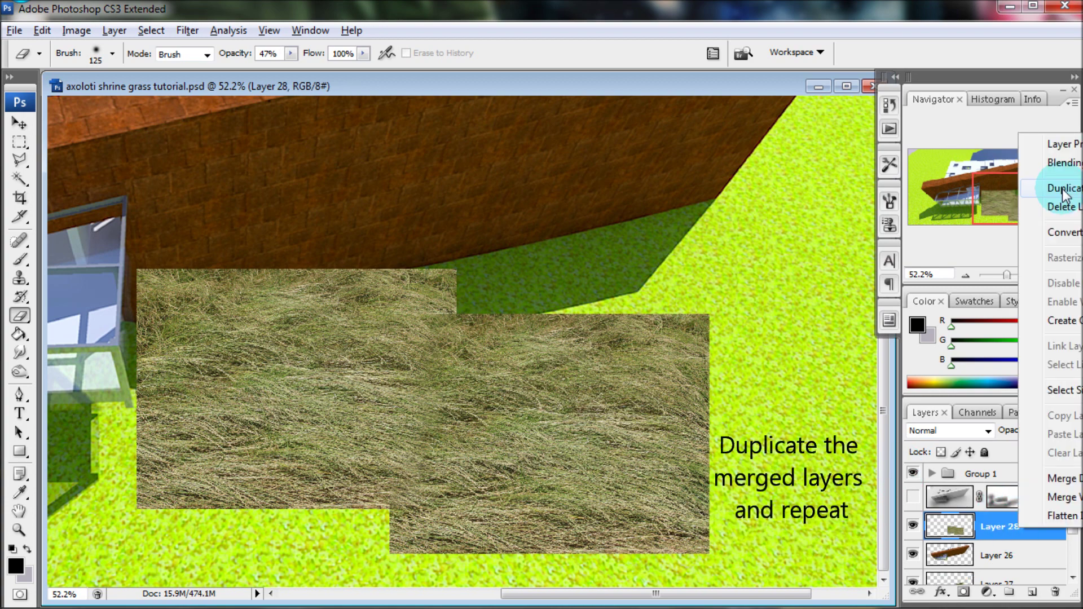
left_click(1063, 195)
left_click(817, 200)
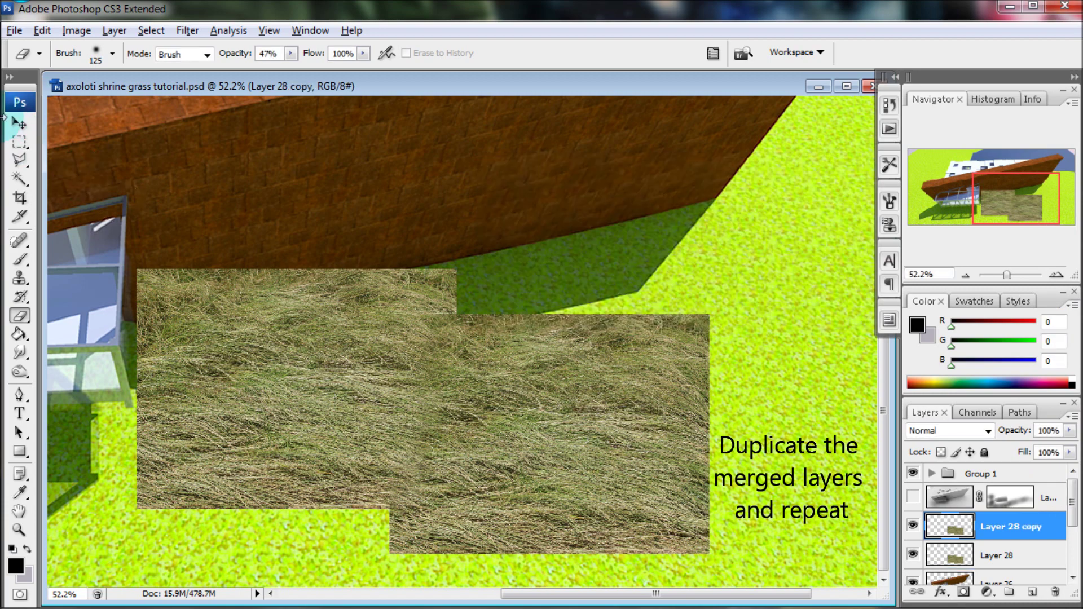
Move the new copy up, rotate it about 11 degrees, and merge it into Layer 28.
left_click(19, 122)
mouse_move(333, 449)
left_mouse_down()
mouse_move(363, 267)
mouse_move(343, 265)
mouse_move(460, 261)
left_mouse_up()
key("ctrl+t")
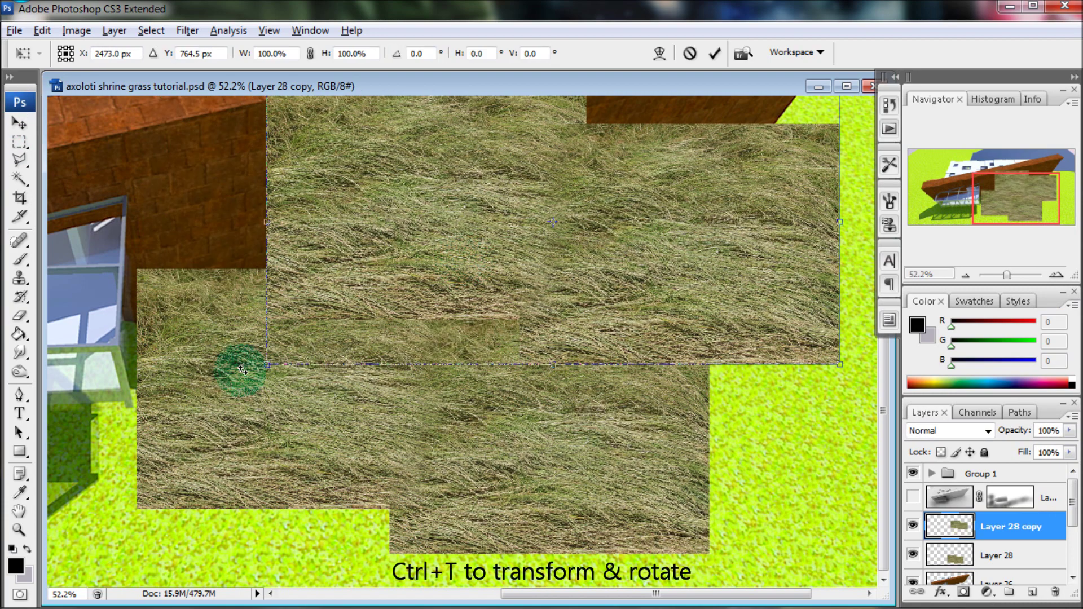
left_click_drag(243, 369, 188, 307)
mouse_move(611, 331)
left_mouse_down()
mouse_move(580, 325)
mouse_move(617, 260)
left_mouse_up()
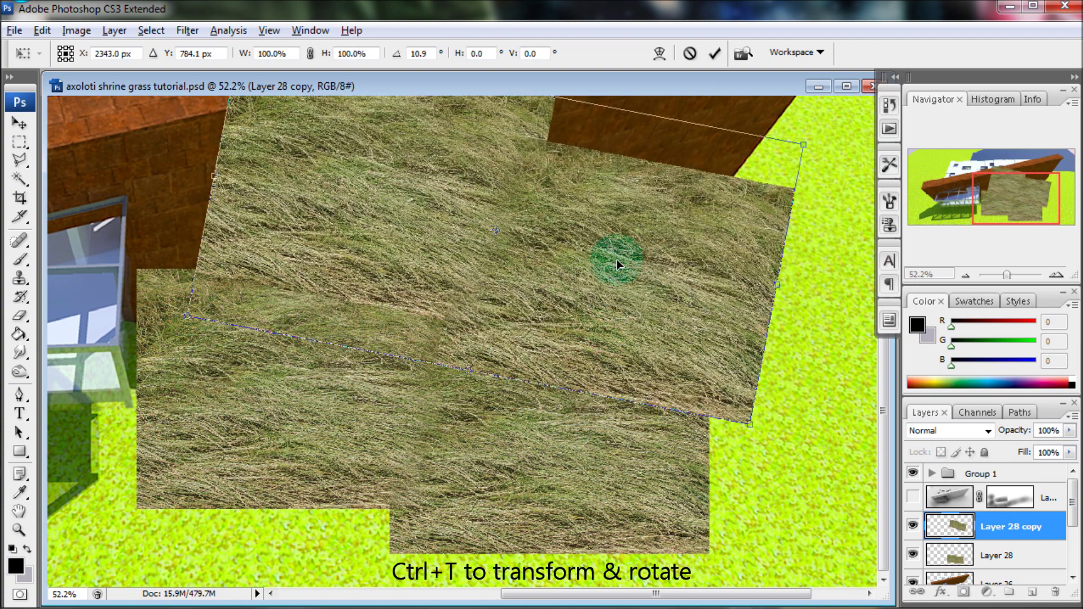
left_click(714, 53)
left_click(20, 278)
key("ctrl+e")
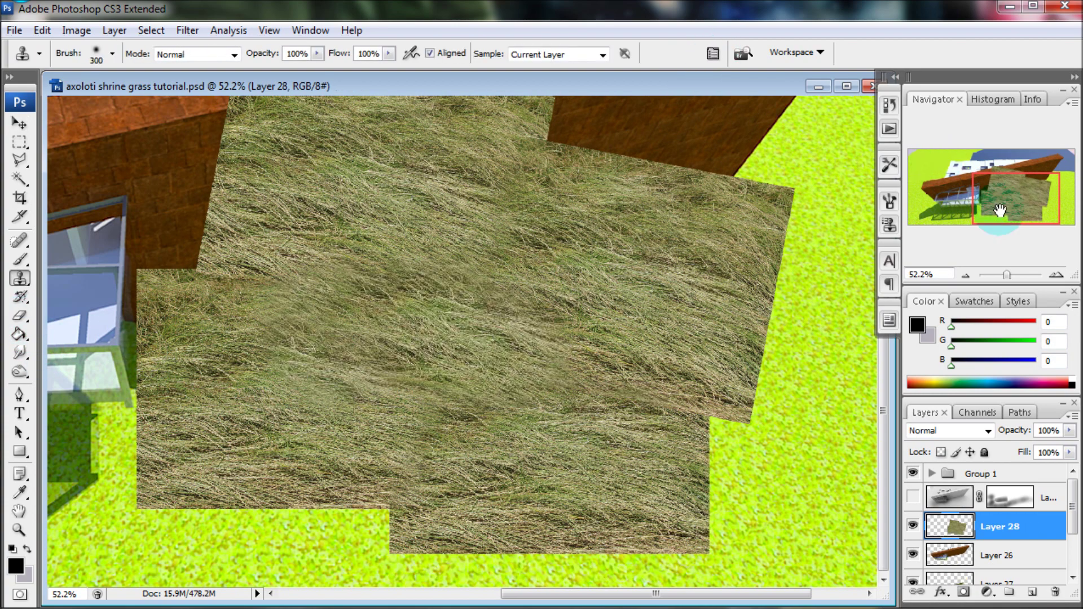
left_click_drag(1001, 272, 999, 273)
left_click(988, 535)
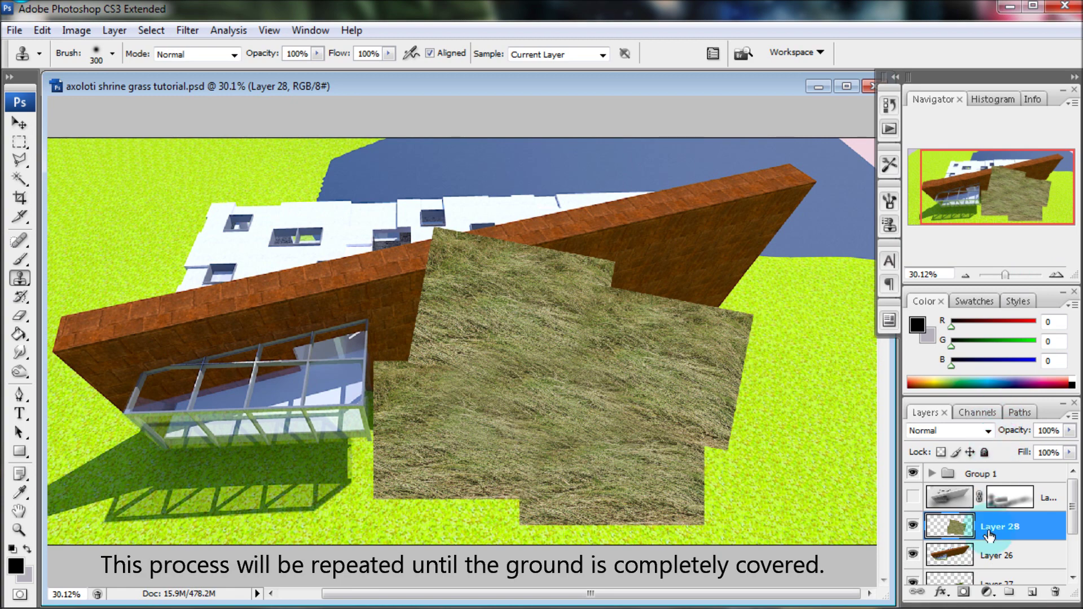
Duplicate the grass layer, shift the copy left and down over the ground, and merge it down.
right_click(993, 532)
left_click(1049, 185)
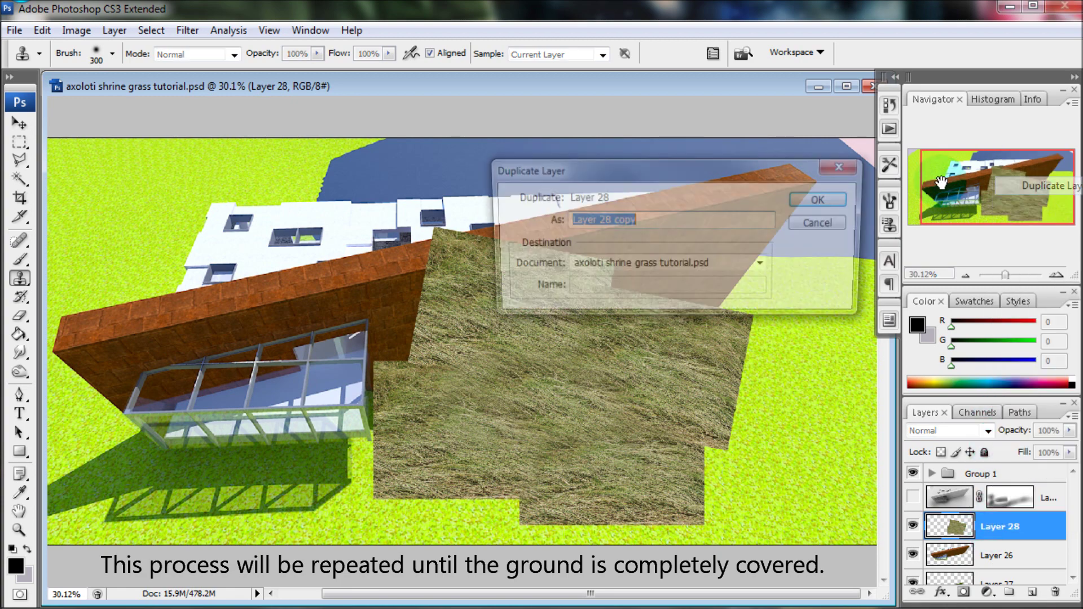
left_click(841, 197)
key("v")
mouse_move(490, 367)
left_mouse_down()
mouse_move(411, 381)
mouse_move(241, 367)
left_mouse_up()
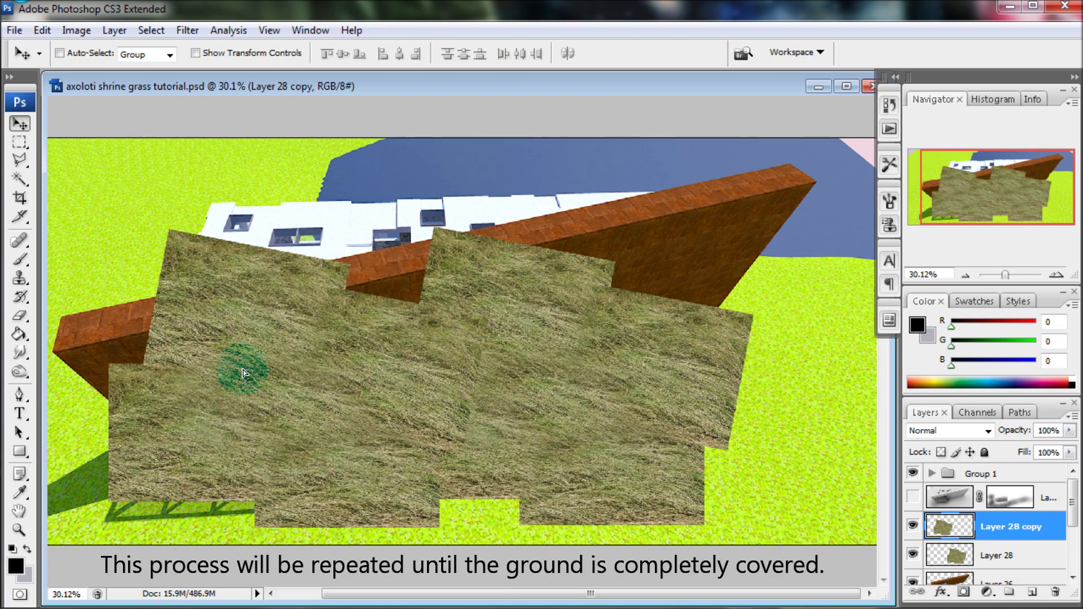
key("ctrl+t")
left_click_drag(277, 255, 350, 396)
left_click(714, 53)
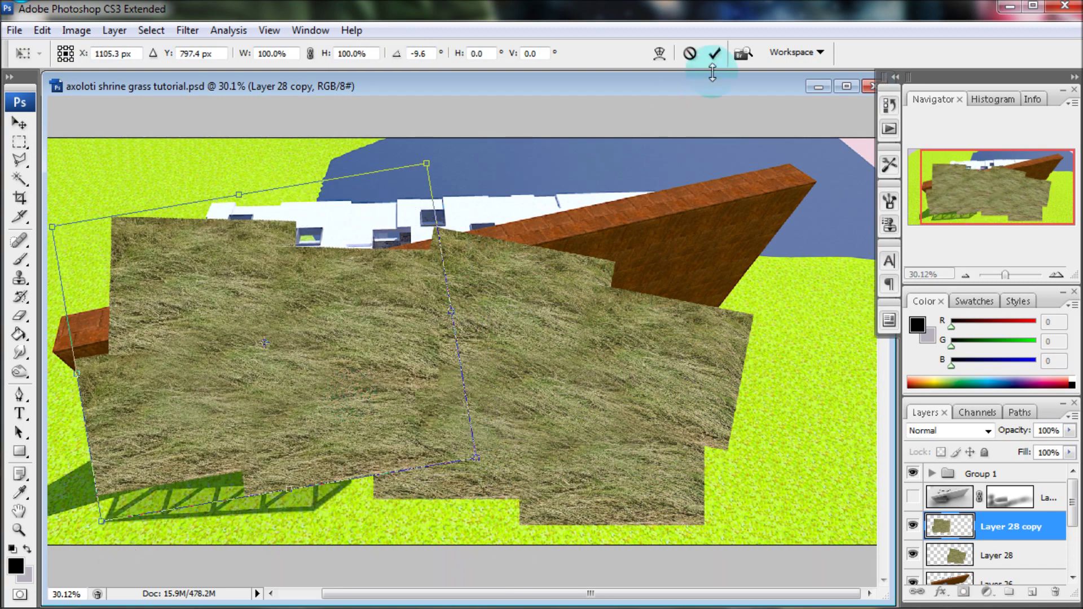
key("e")
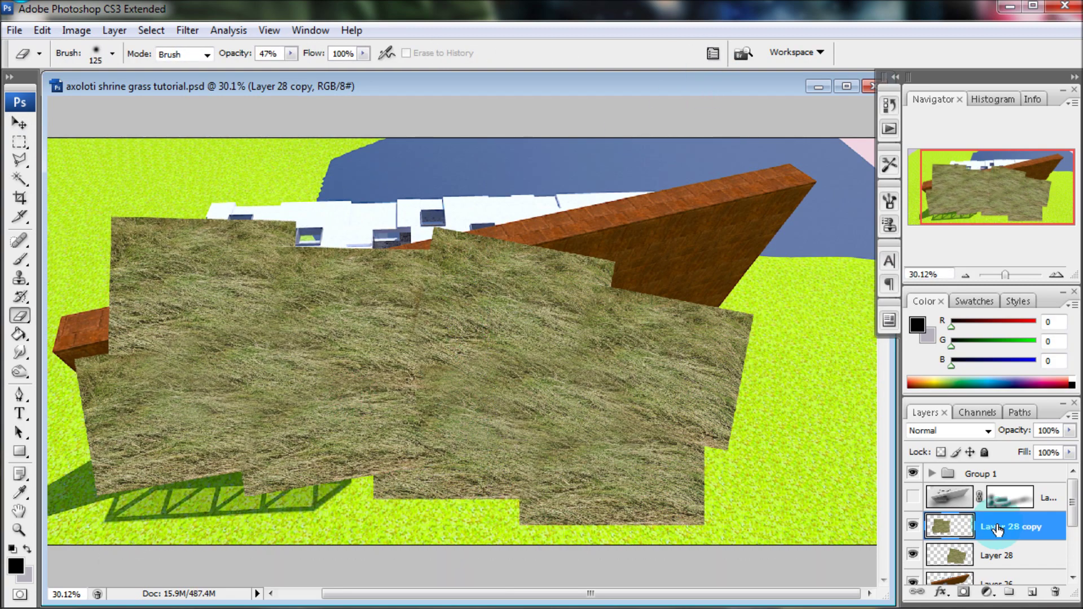
key("ctrl+e")
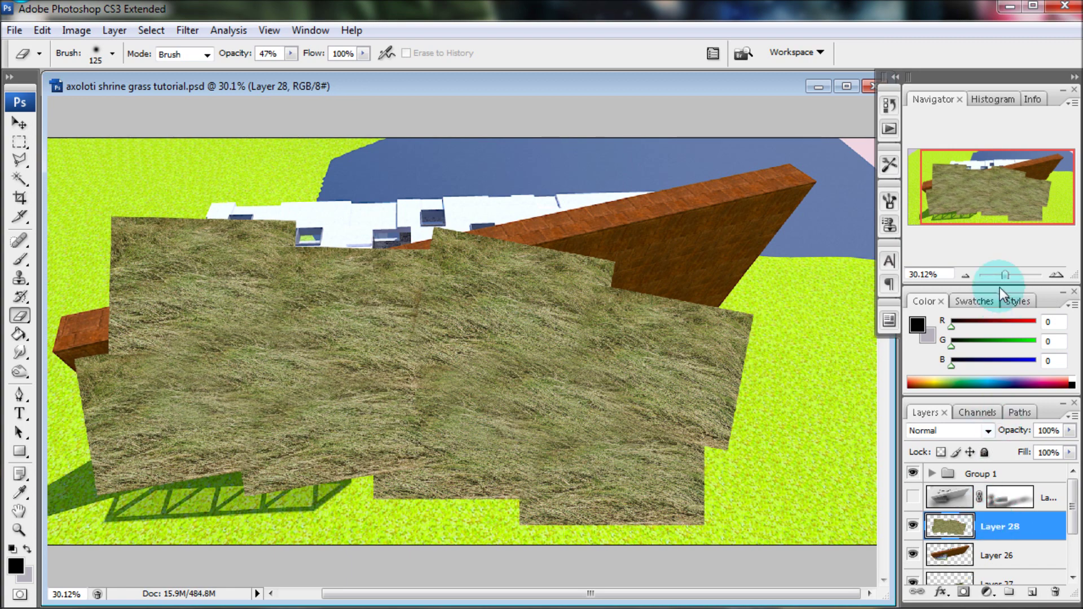
Scale the merged grass down and shift it to the right.
left_click_drag(1005, 274, 1003, 273)
left_click(42, 30)
left_click(73, 307)
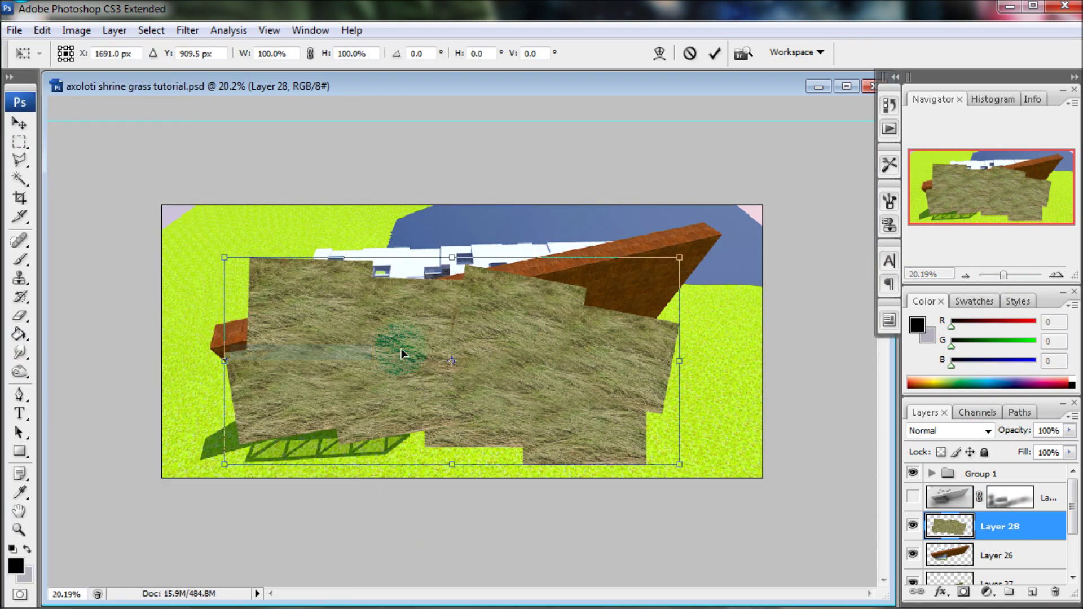
left_click_drag(248, 258, 375, 322)
key("Return")
Add a grass copy moved up and to the right, merged into the grass layer.
key("ctrl+j")
key("v")
left_click_drag(551, 351, 625, 295)
left_click_drag(1003, 275, 1007, 275)
right_click(1063, 522)
left_click(1050, 483)
Add another grass copy moved left and down, merged into the grass layer.
key("s")
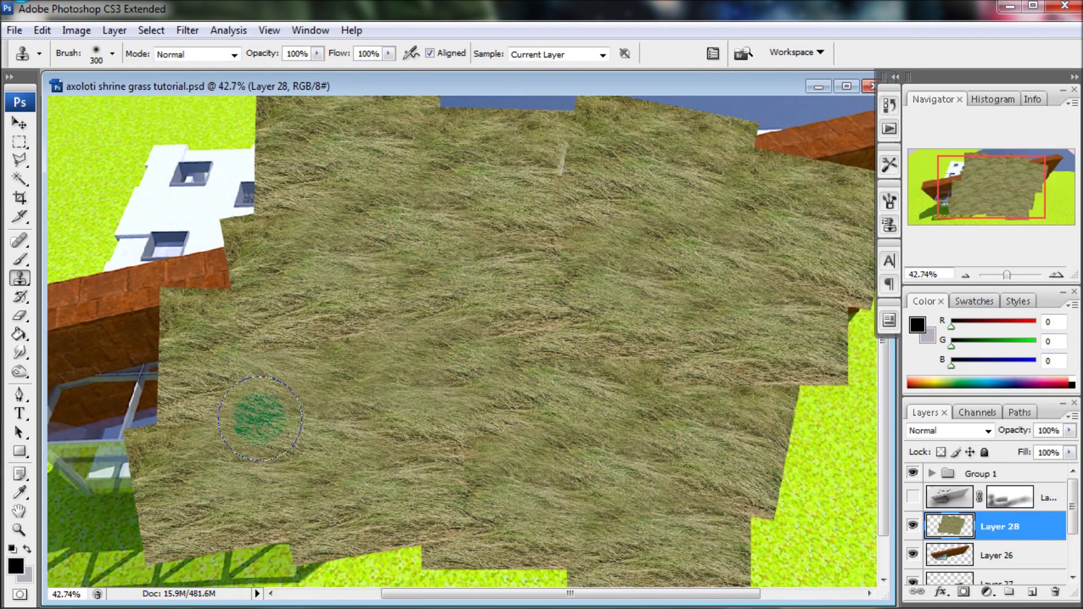
left_click_drag(1007, 275, 1003, 275)
right_click(1063, 522)
left_click(1049, 186)
key("Return")
key("v")
left_click_drag(597, 327, 338, 399)
left_click(42, 30)
key("Escape")
key("e")
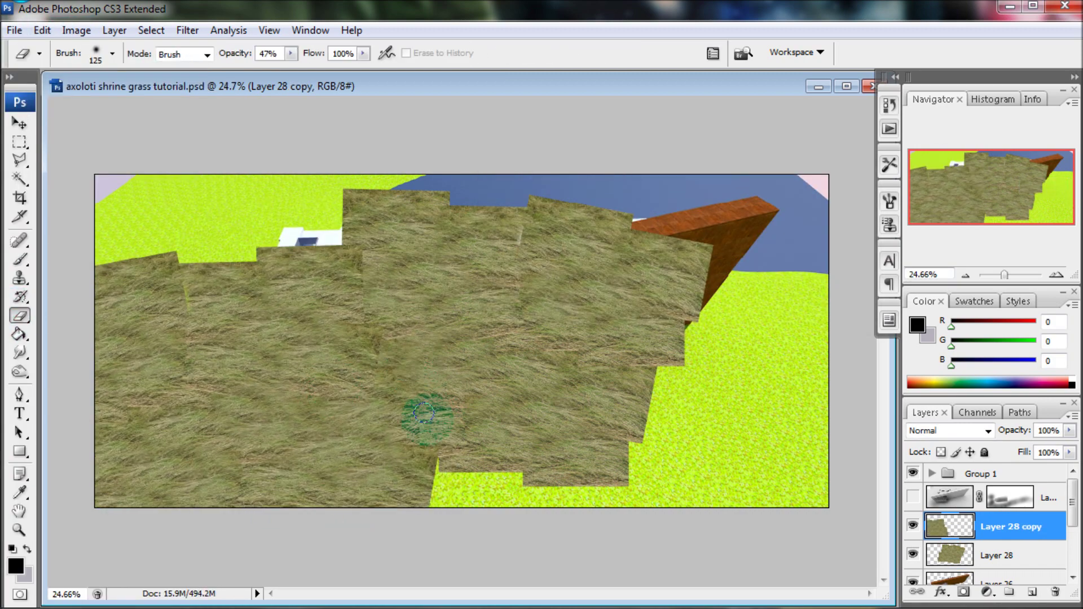
key("ctrl+e")
Cover a gap with a grass copy moved right and down, then merge it.
right_click(1049, 526)
left_click(1052, 186)
key("Return")
key("v")
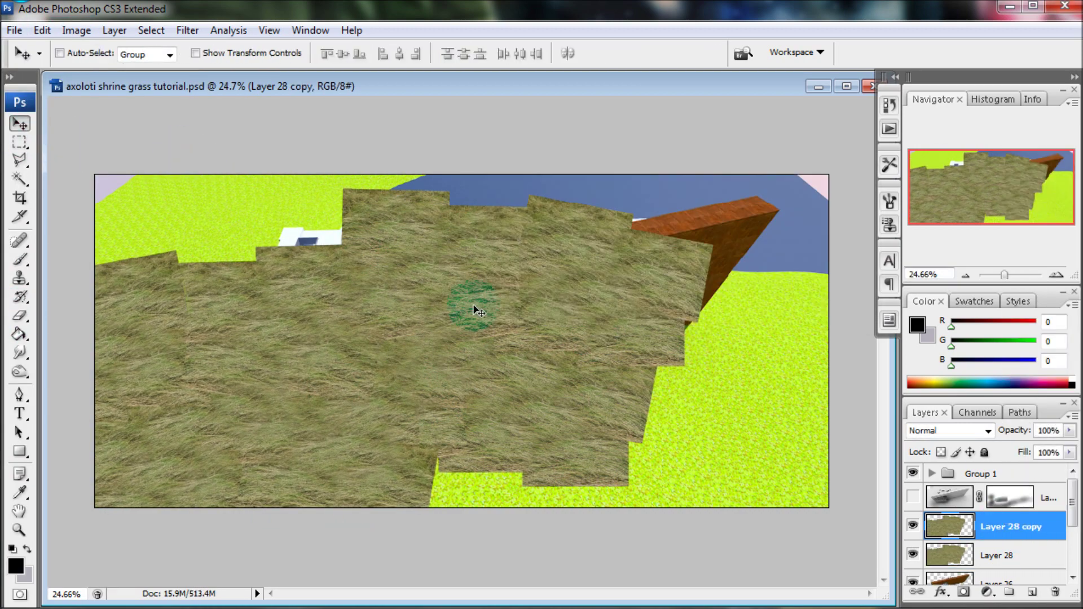
left_click_drag(203, 174, 788, 401)
left_click(20, 316)
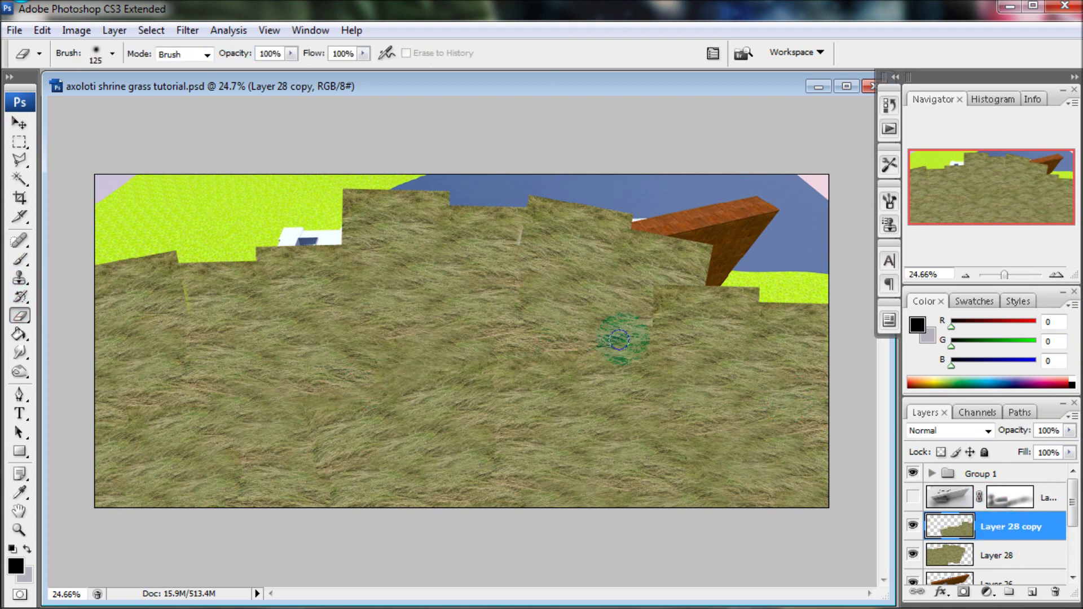
right_click(1009, 526)
left_click(962, 558)
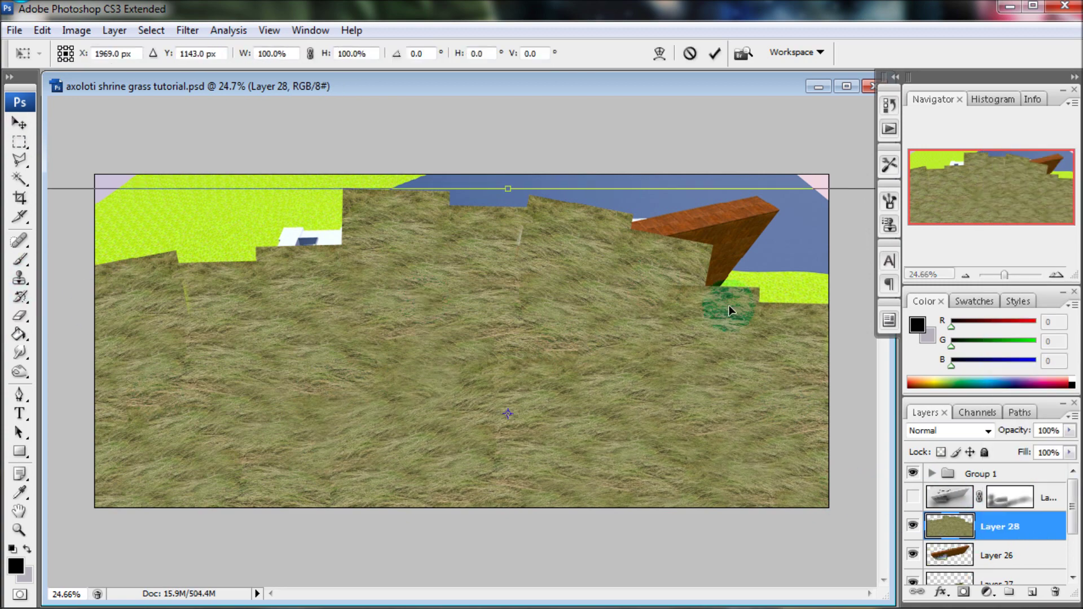
Stretch the merged grass upward toward the top of the image.
key("ctrl+minus")
key("ctrl+t")
left_click_drag(216, 287, 251, 306)
left_click(715, 53)
Cancel an accidental layer delete and duplicate the grass layer.
right_click(1010, 526)
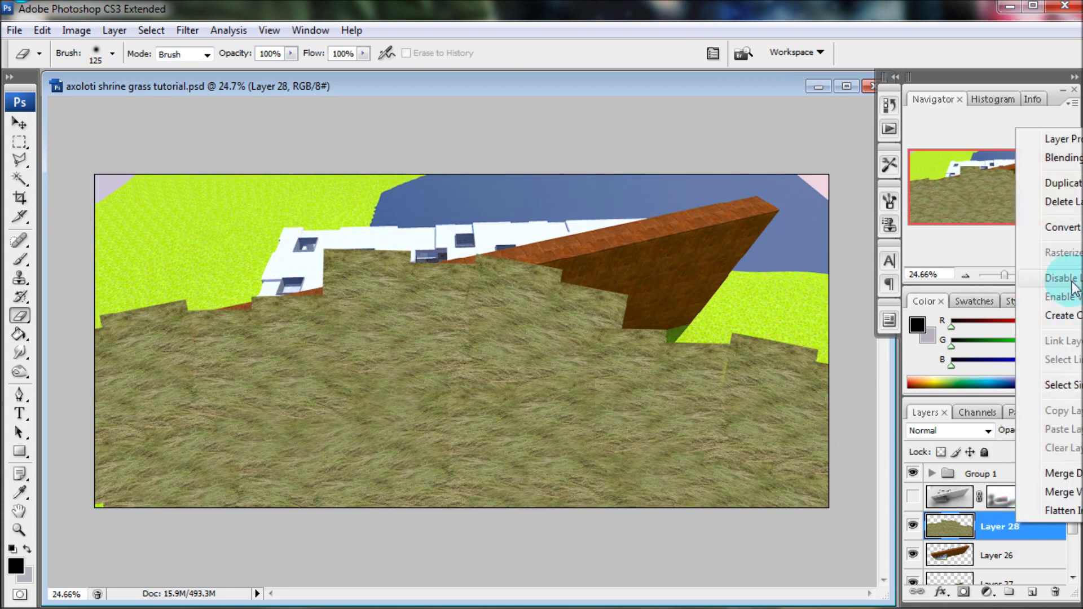
left_click(1052, 198)
left_click(593, 242)
right_click(1009, 526)
left_click(1052, 186)
left_click(823, 200)
Move the new grass copy up over the canvas and squash its height.
key("v")
left_click_drag(427, 415, 426, 246)
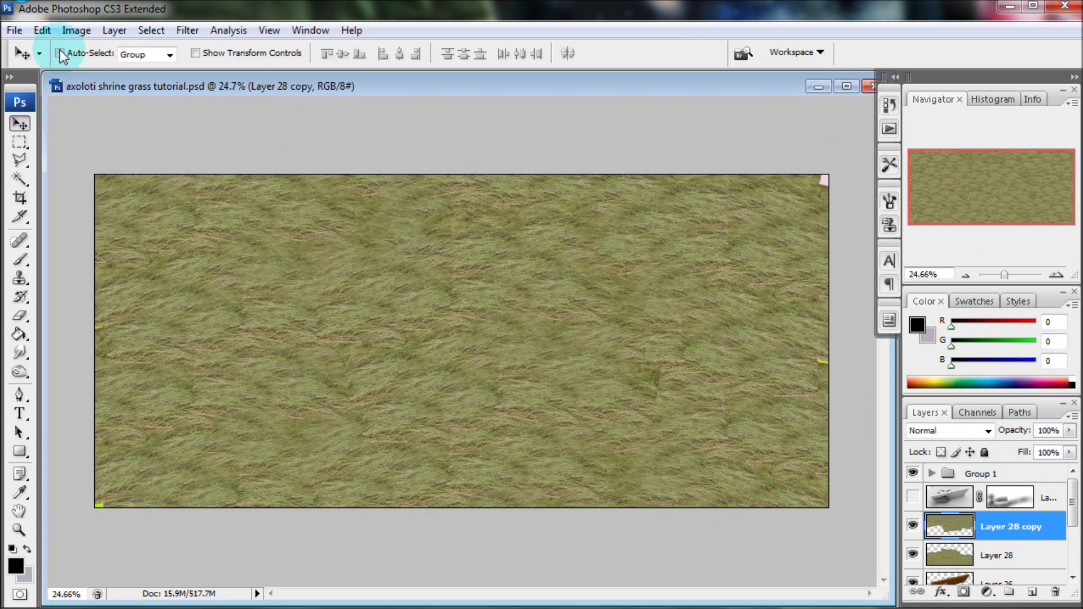
key("ctrl+t")
left_click_drag(1004, 275, 997, 275)
left_click_drag(459, 231, 459, 243)
left_click_drag(996, 275, 1003, 275)
left_click(727, 66)
Reorder the grass layers, try and undo an eraser stroke, and select the lower copy.
key("ctrl+bracketleft")
key("alt+bracketright")
left_click(20, 316)
left_click_drag(287, 322, 337, 312)
key("ctrl+z")
mouse_move(1003, 275)
left_mouse_down()
mouse_move(993, 274)
mouse_move(1004, 275)
left_mouse_up()
left_click(992, 556)
Reposition the grass copy slightly left and make further duplicates of it.
key("ctrl+t")
key("Return")
key("Return")
key("v")
left_click_drag(925, 210, 908, 210)
key("ctrl+t")
key("Return")
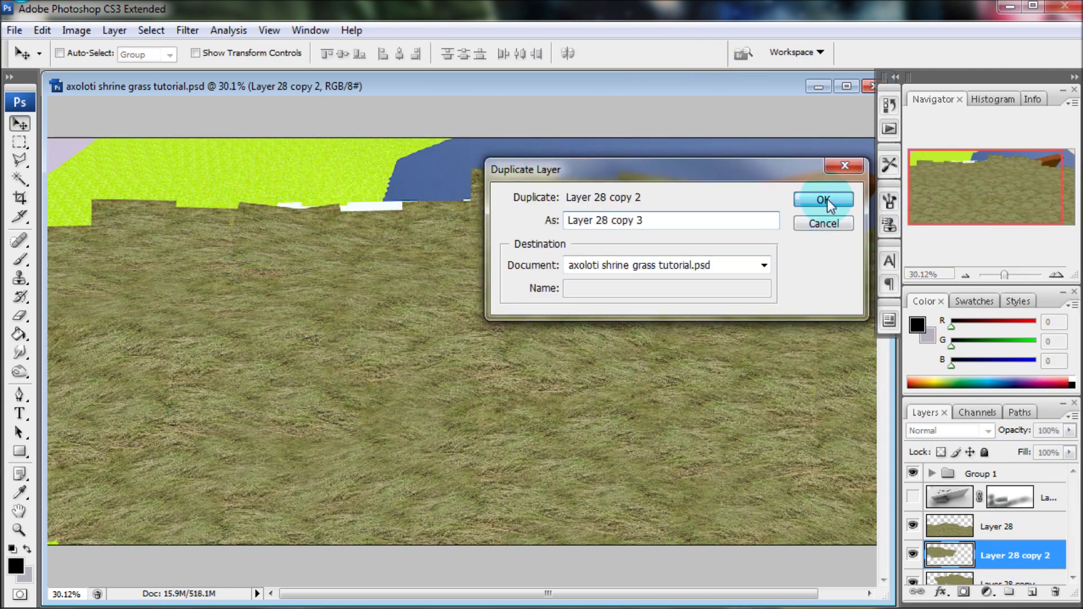
Resize the newest grass copy, then move Layer 28 copy down the layer stack.
key("Return")
key("ctrl+t")
left_click_drag(1006, 276, 998, 276)
left_click_drag(459, 150, 447, 135)
key("Return")
left_click_drag(999, 274, 1003, 275)
left_click(1009, 517)
key("e")
left_click(991, 490)
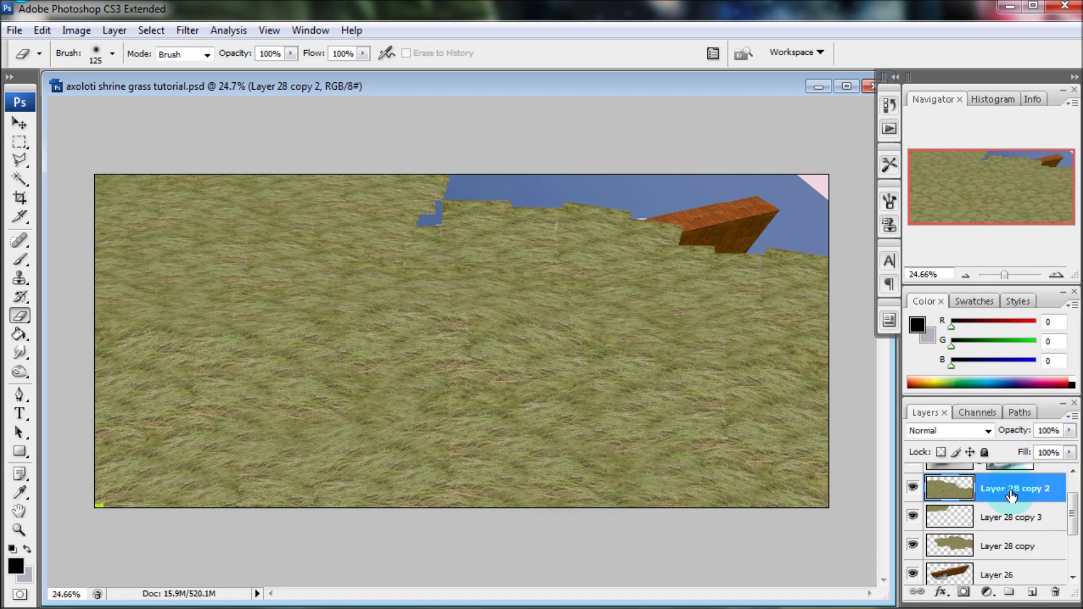
right_click(992, 490)
left_click_drag(969, 503, 1027, 553)
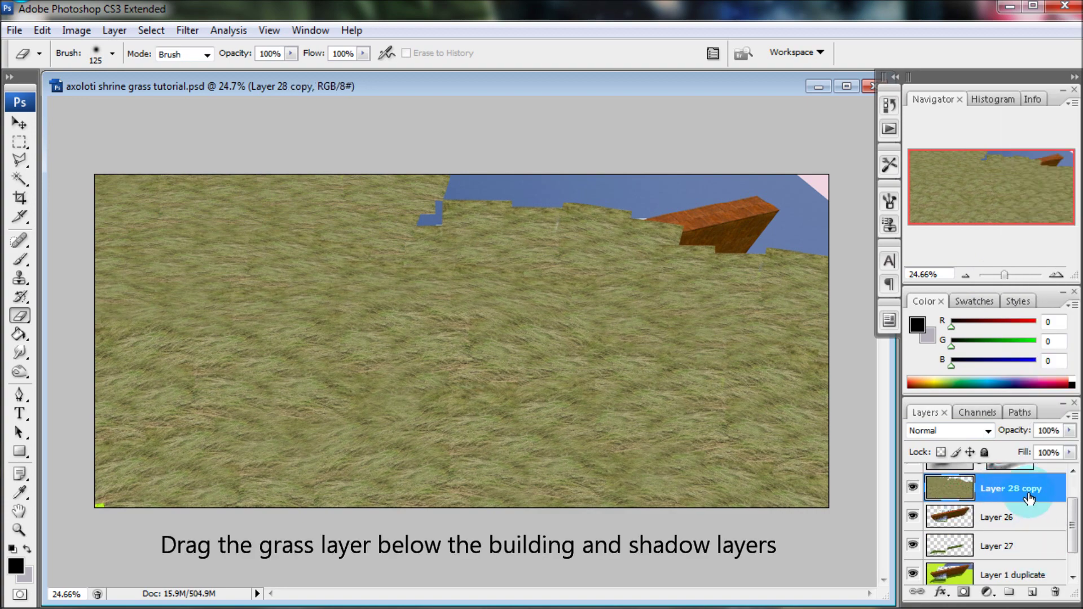
Place the grass layer beneath the building and hide the Layer 27 shadow.
left_click_drag(1026, 554, 1026, 556)
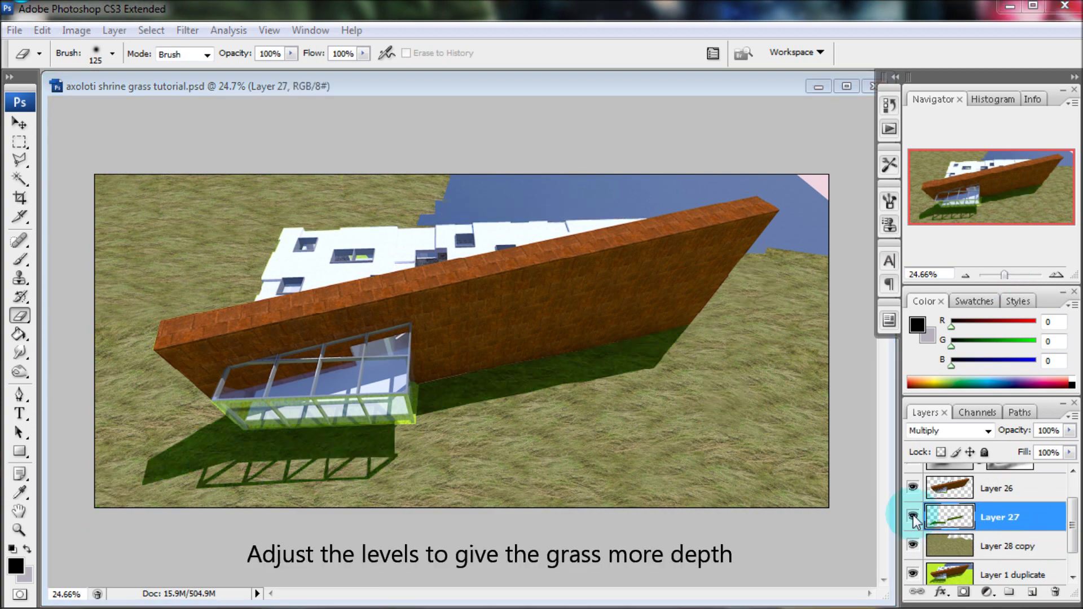
left_click(913, 516)
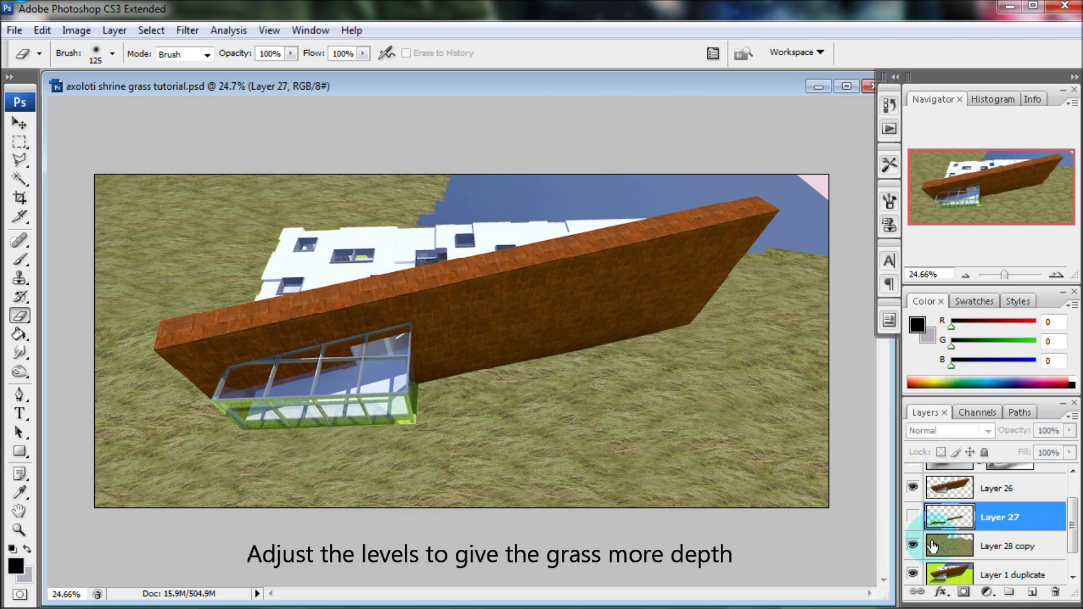
left_click(1004, 545)
Apply Levels to the grass, raising the black input and setting white to 214.
left_click(76, 30)
mouse_move(42, 73)
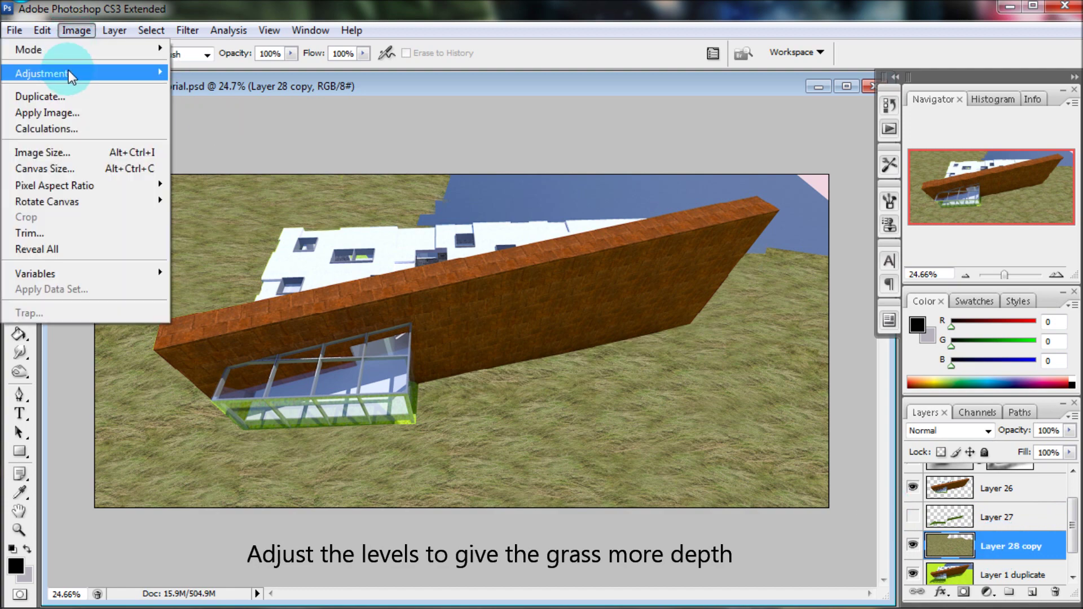
left_click(197, 73)
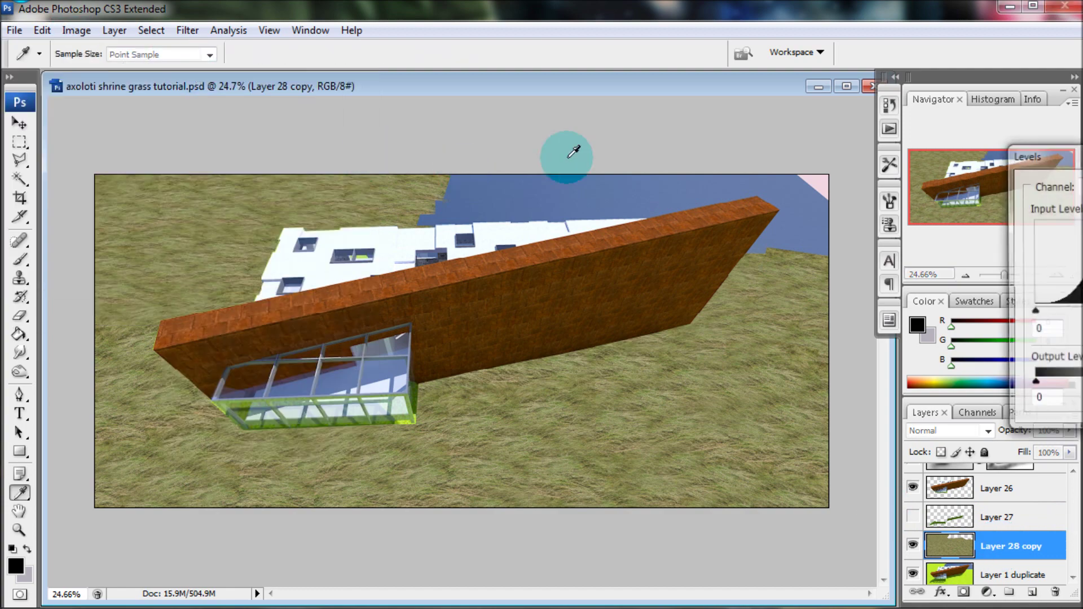
left_click_drag(1047, 151, 701, 140)
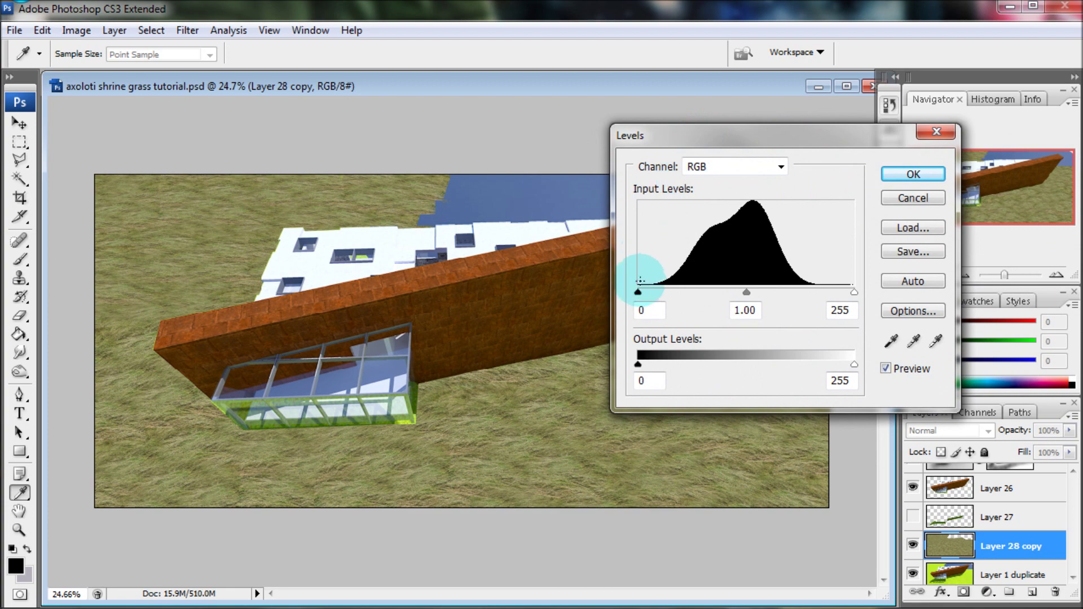
left_click_drag(647, 292, 665, 292)
left_click_drag(855, 293, 820, 293)
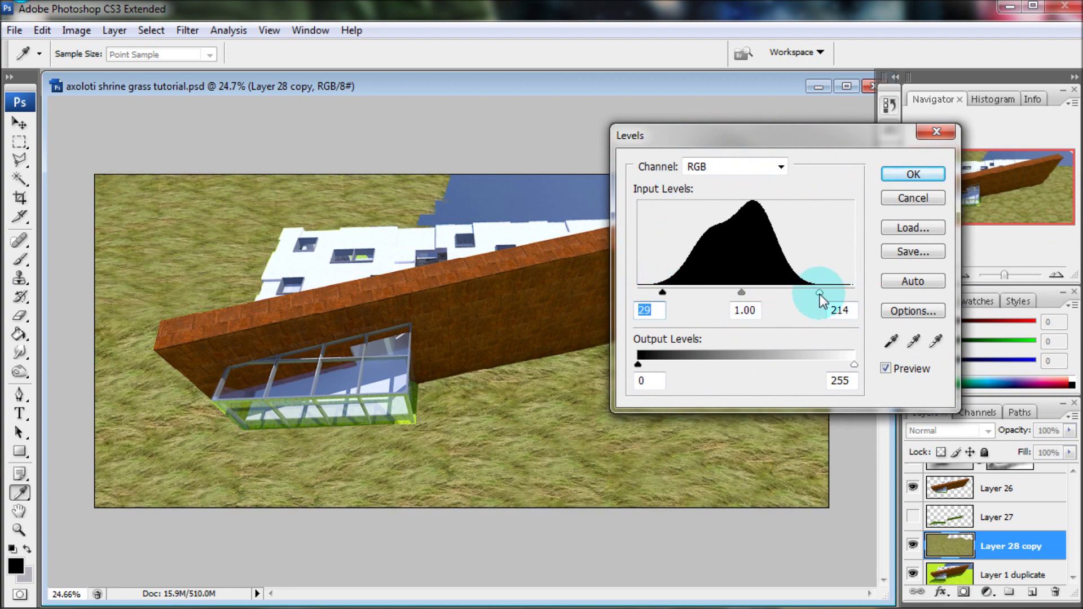
left_click_drag(663, 292, 671, 292)
left_click(914, 176)
key("e")
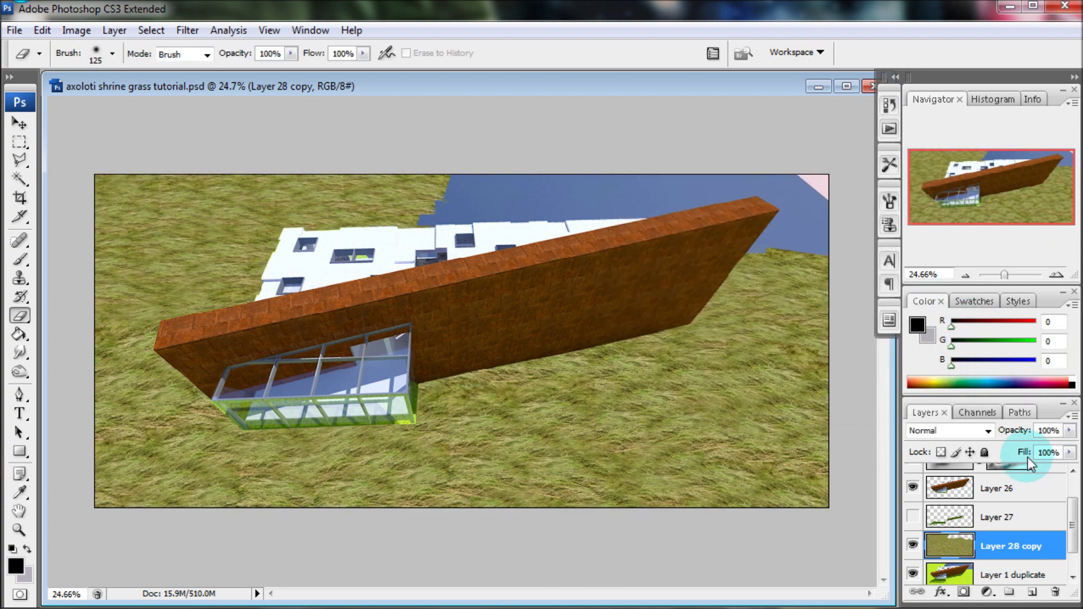
Colorize the grass in Hue/Saturation with Hue about 75 and Saturation 49.
left_click(77, 30)
mouse_move(44, 73)
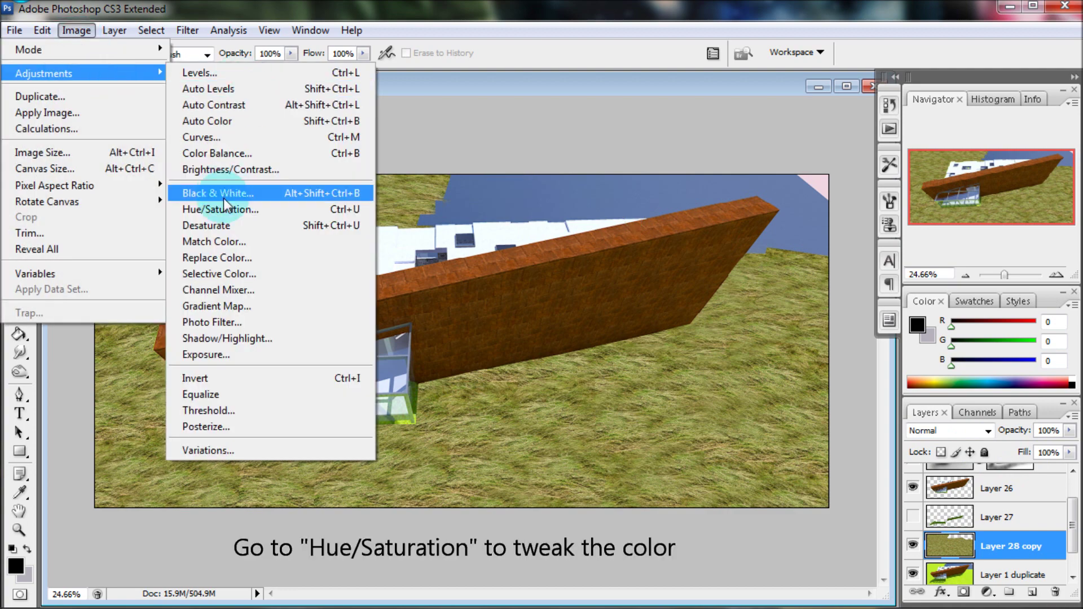
left_click(259, 209)
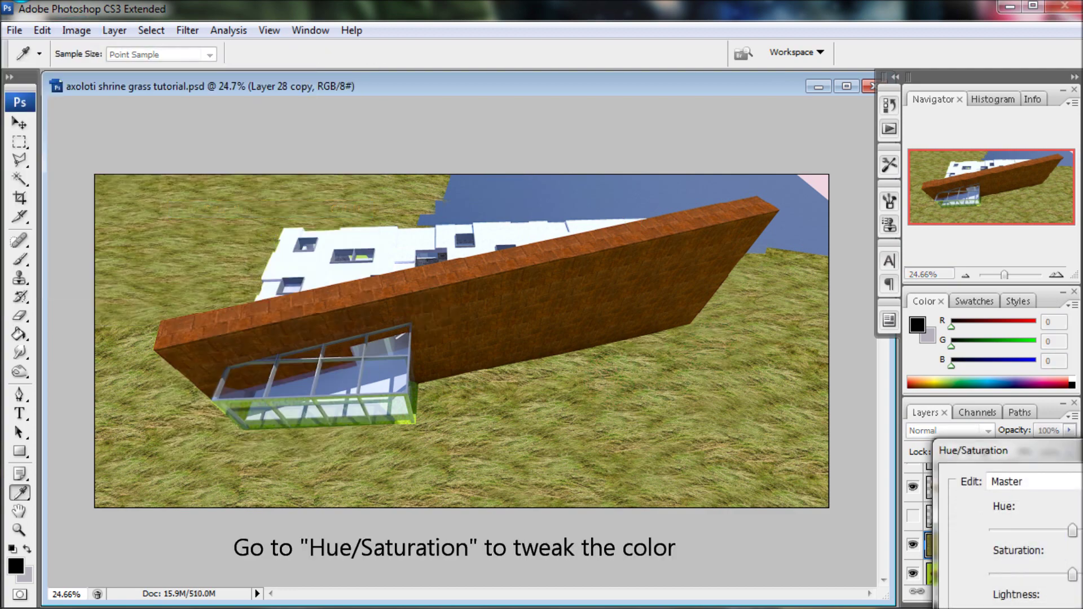
left_click_drag(1015, 450, 918, 117)
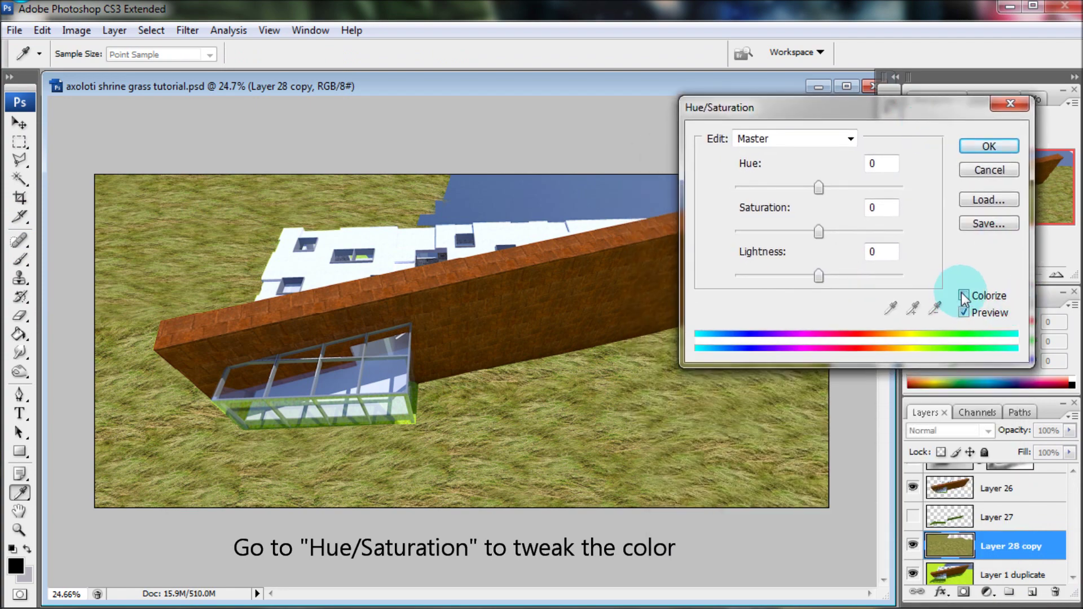
left_click(964, 295)
left_click_drag(747, 188, 773, 186)
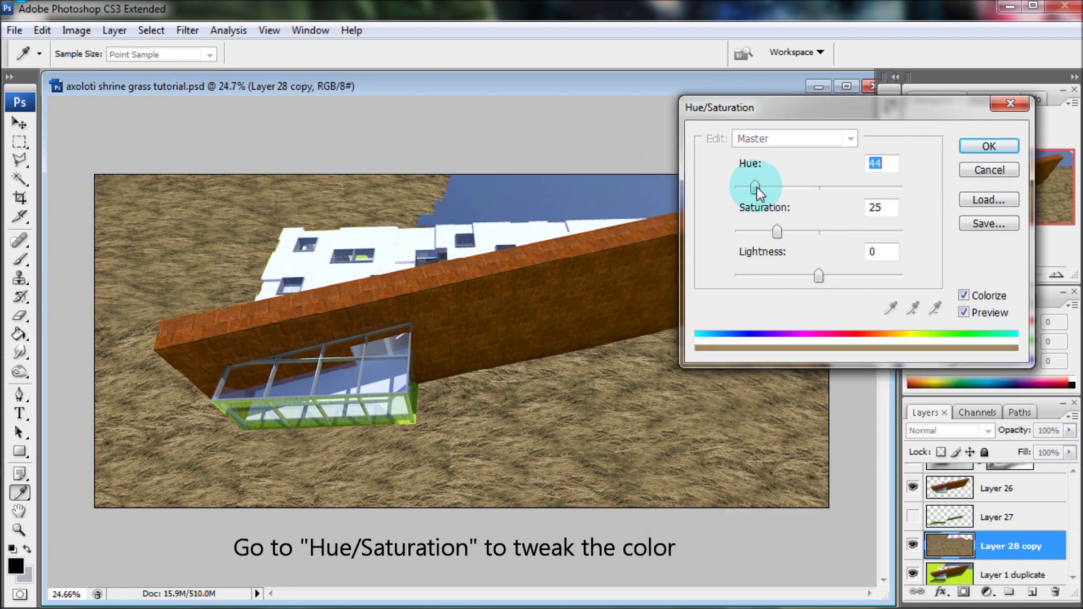
left_click_drag(776, 231, 818, 239)
left_click_drag(773, 187, 770, 190)
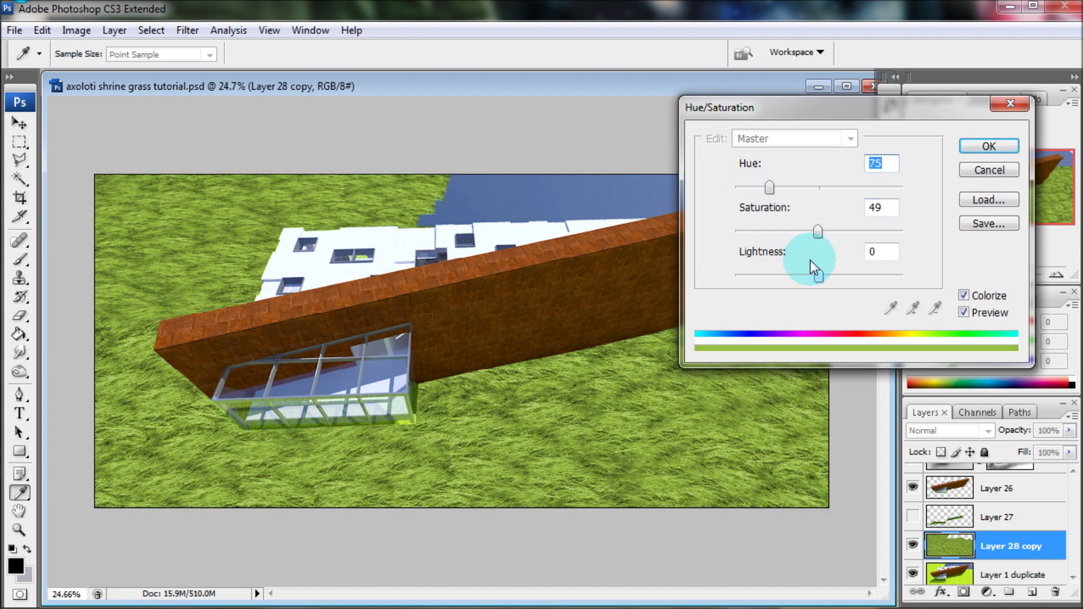
left_click_drag(768, 190, 766, 191)
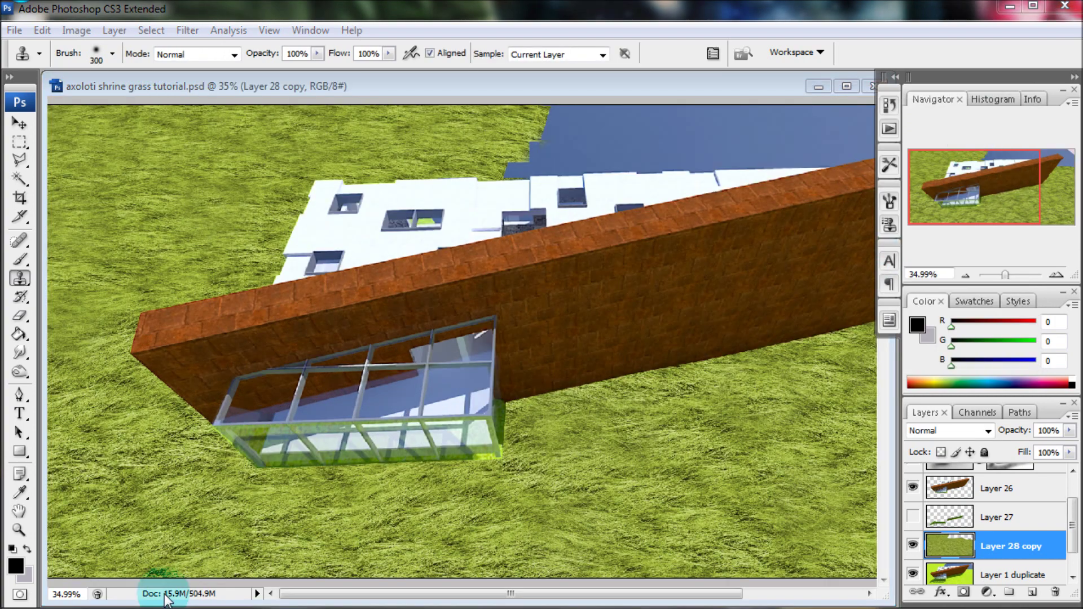
Move the dry-grass patch lower on the lawn and zoom in on it.
left_click(375, 419, "alt")
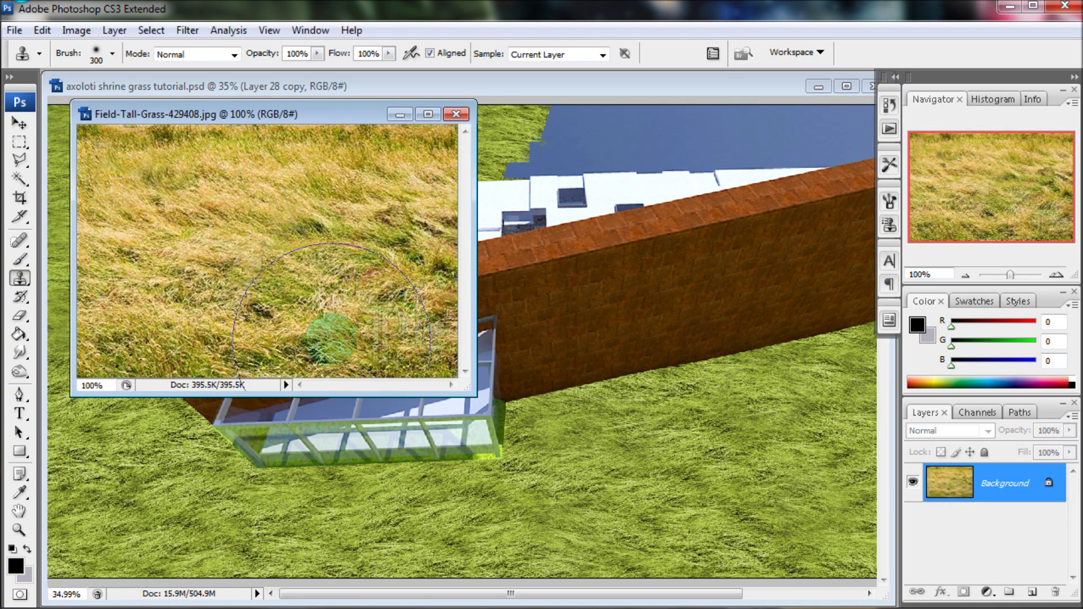
key("v")
left_click_drag(290, 278, 723, 464)
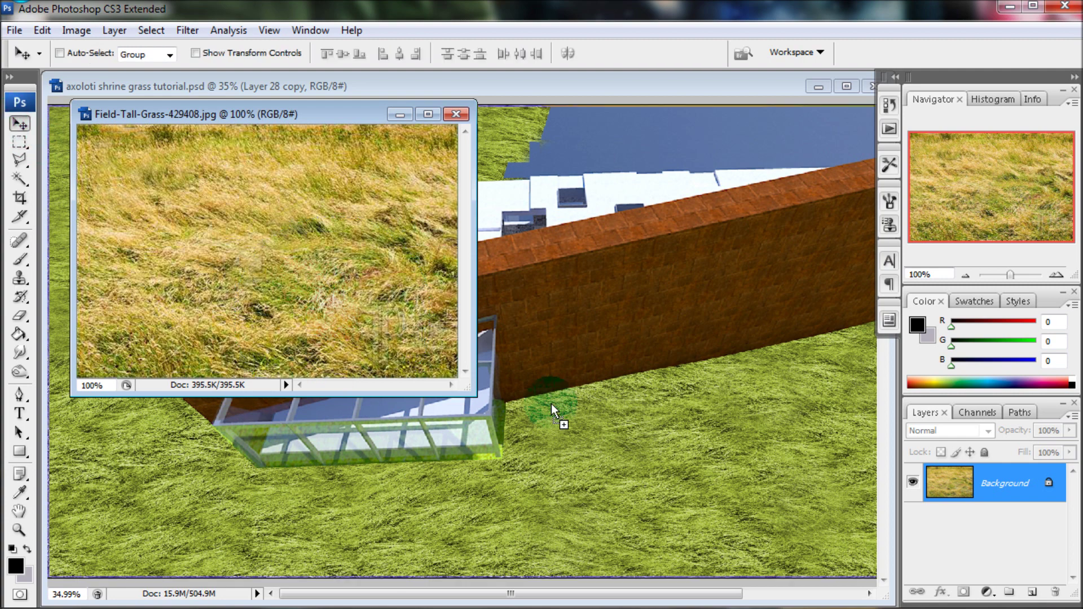
left_click_drag(677, 435, 677, 498)
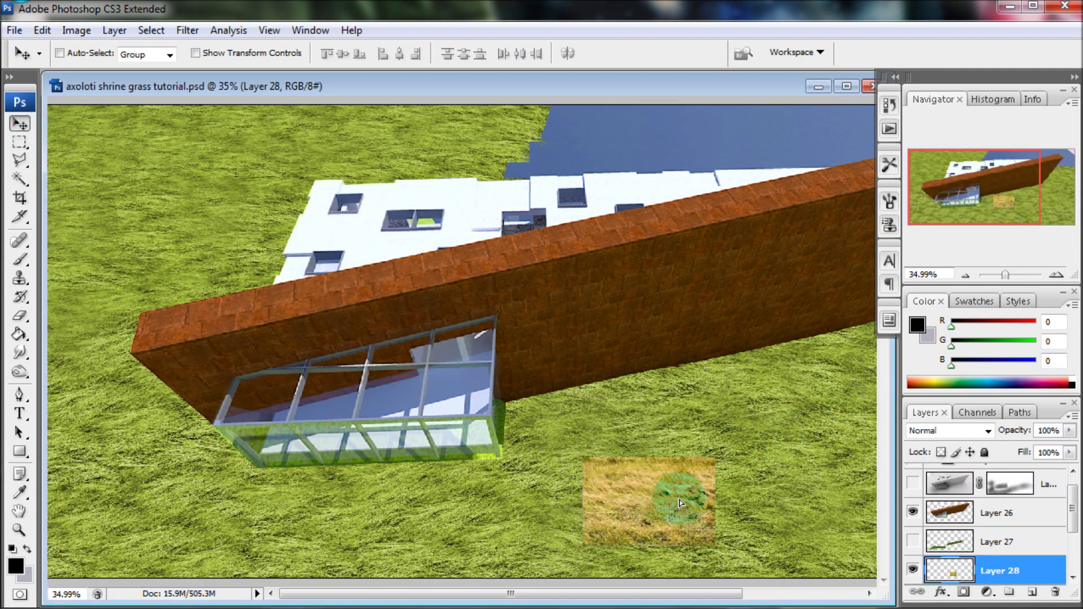
left_click(1009, 276)
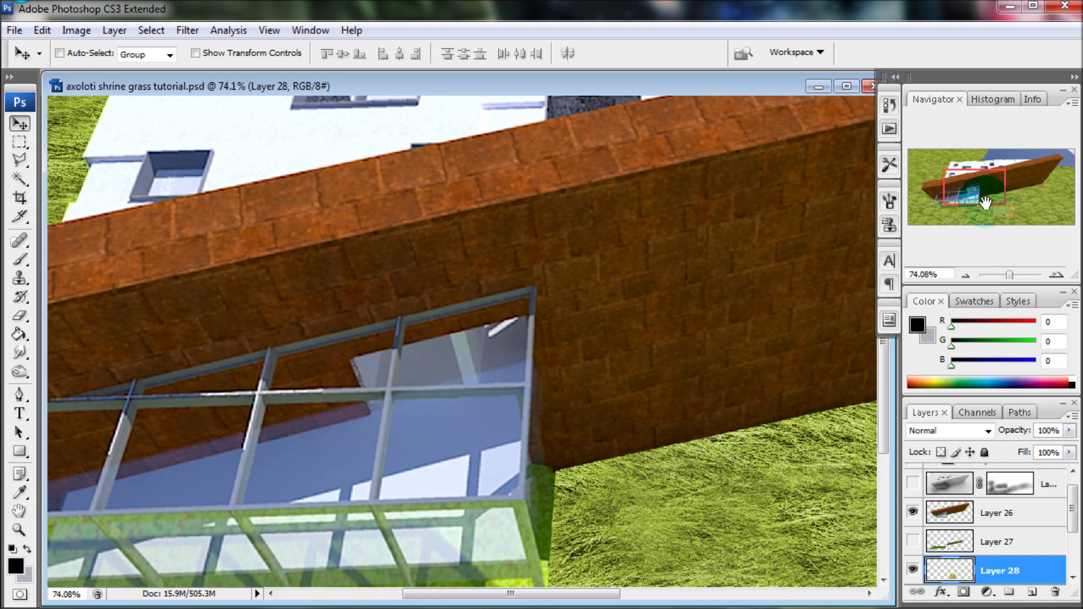
left_click_drag(984, 198, 1014, 229)
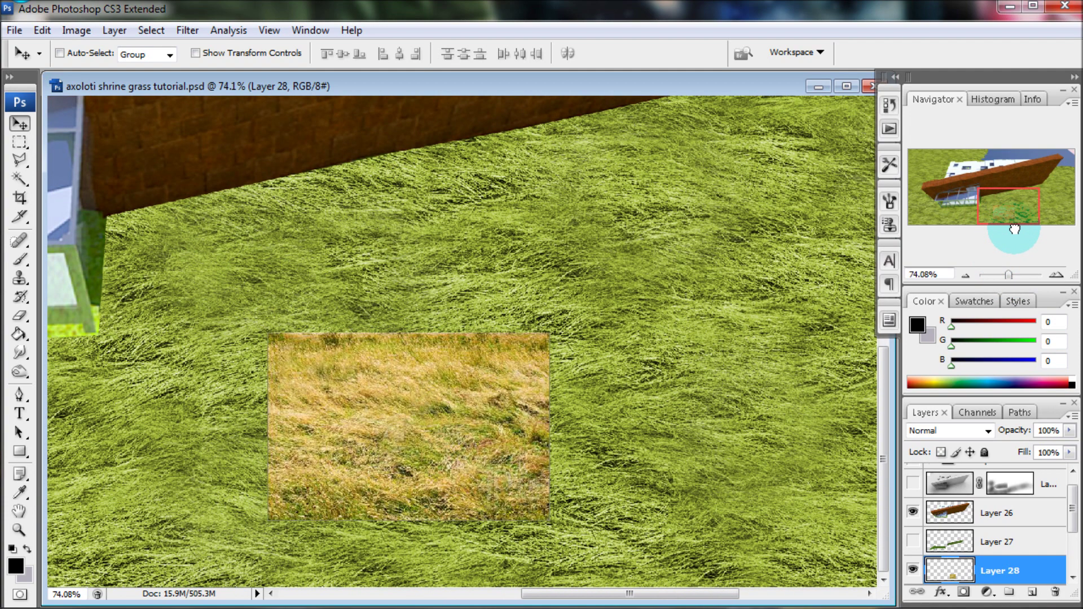
Enlarge the dry-grass patch toward the upper right with Free Transform.
key("ctrl+t")
left_click_drag(550, 333, 603, 297)
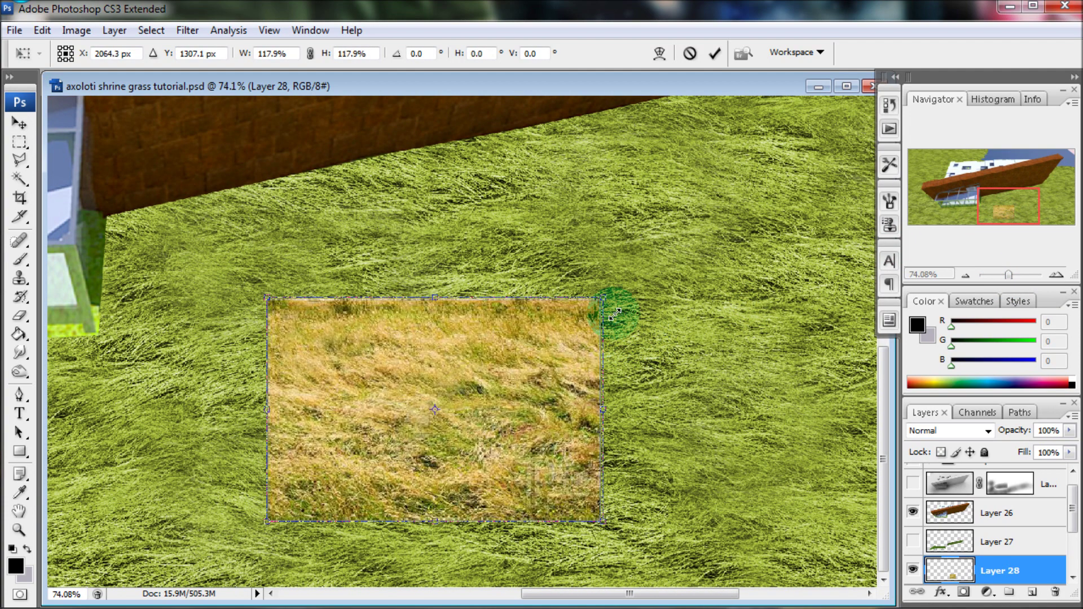
left_click(715, 53)
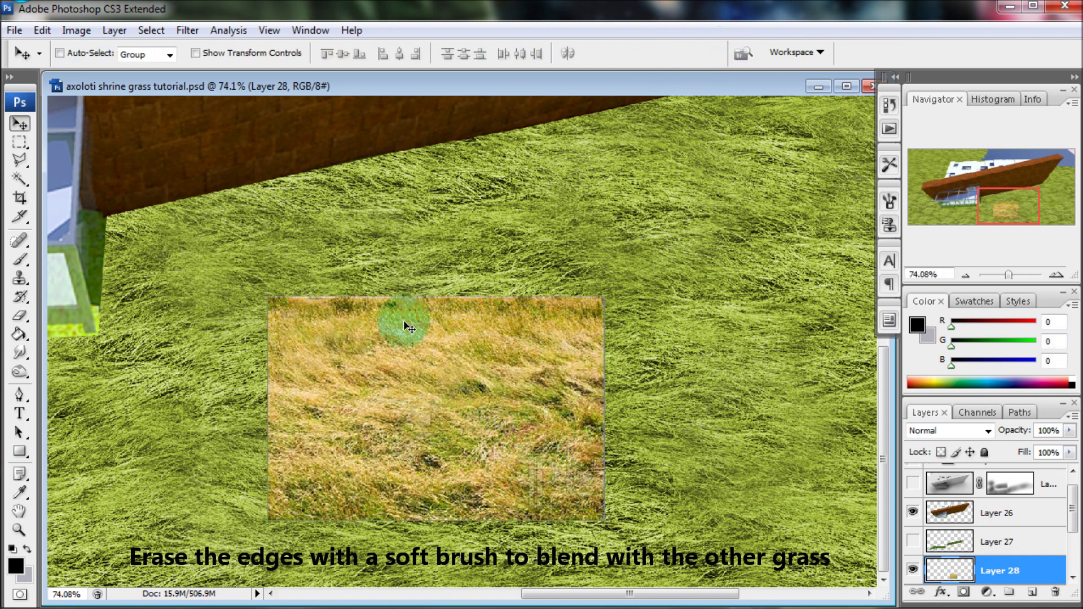
left_click(20, 316)
Erase the patch's edges with a soft 0% hardness eraser at 47% opacity.
left_click(112, 53)
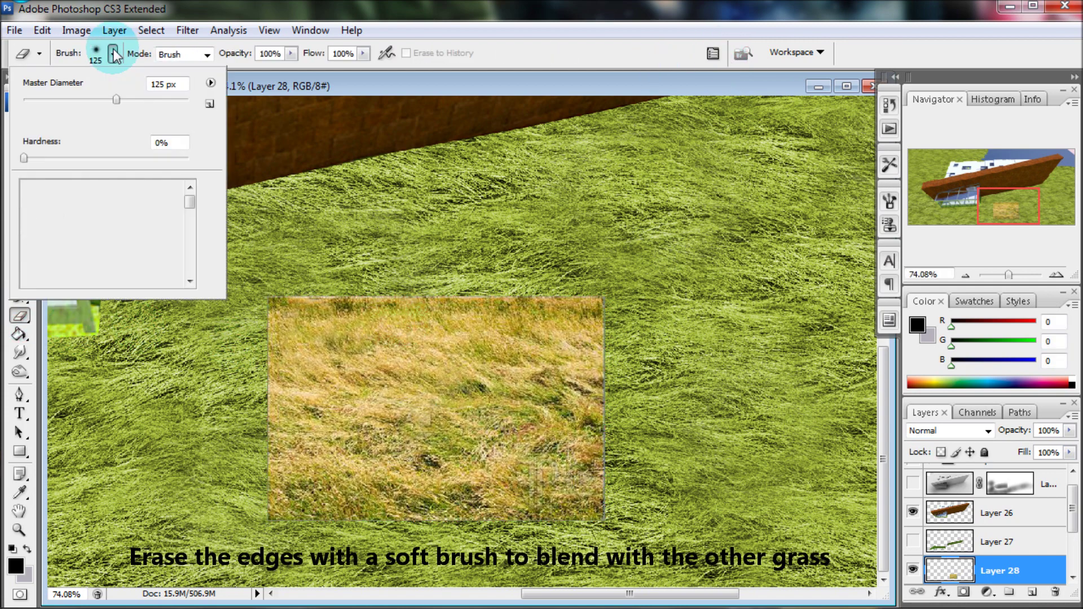
left_click(113, 54)
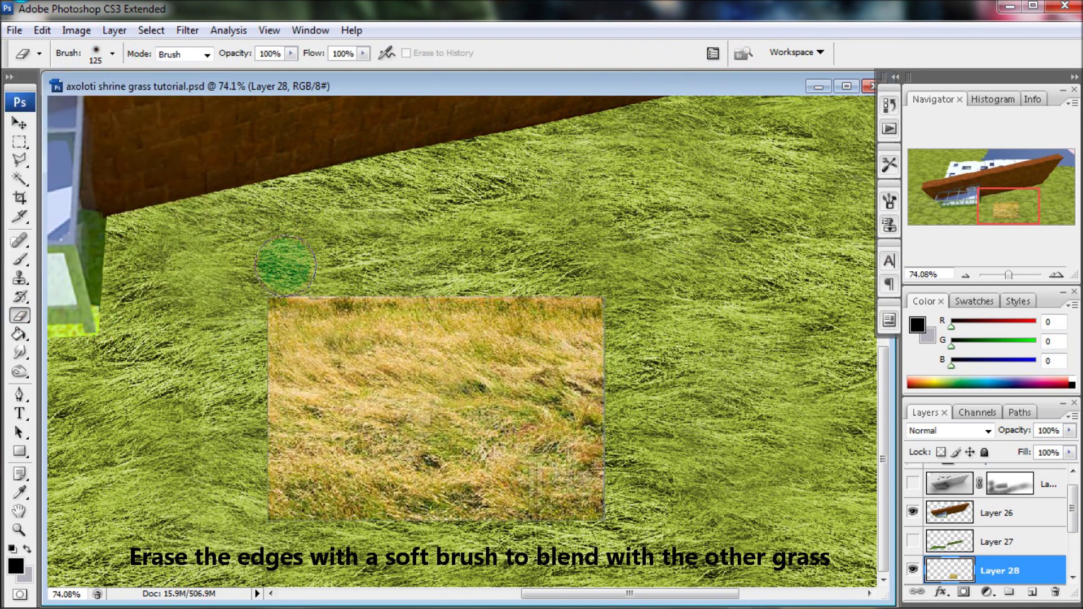
mouse_move(271, 283)
left_mouse_down()
mouse_move(254, 357)
mouse_move(266, 322)
mouse_move(316, 273)
mouse_move(580, 285)
mouse_move(624, 483)
mouse_move(623, 357)
mouse_move(567, 539)
mouse_move(254, 483)
left_mouse_up()
left_click_drag(232, 53, 200, 74)
key("bracketright")
key("bracketright")
key("bracketright")
mouse_move(295, 454)
left_mouse_down()
mouse_move(290, 314)
mouse_move(574, 319)
left_mouse_up()
scroll(574, 319, "down", 2)
Nudge the patch down and stretch it slightly taller with Free Transform.
key("ctrl+t")
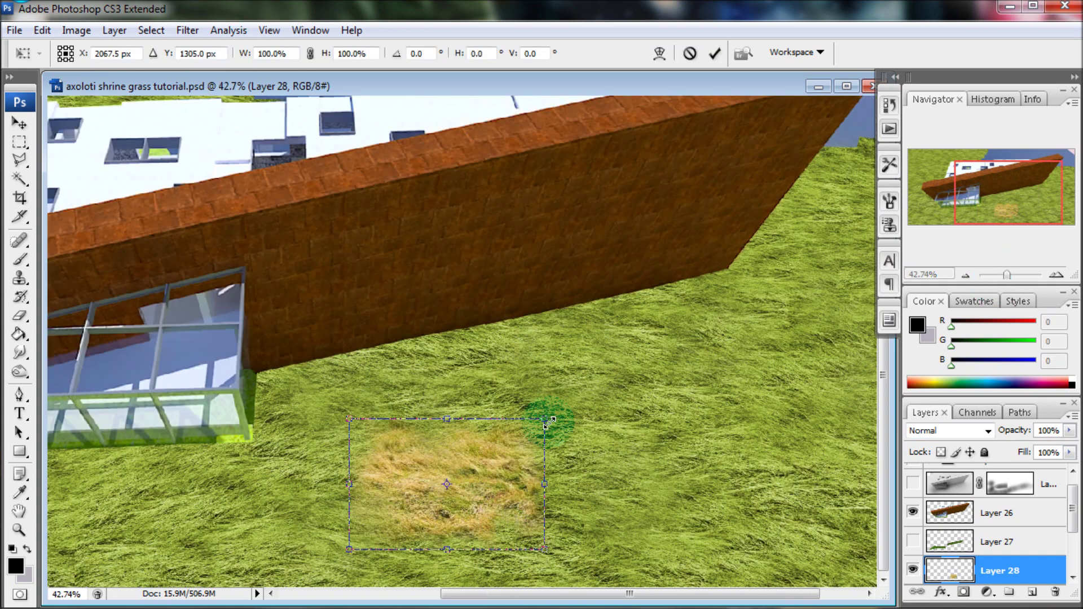
left_click_drag(556, 416, 552, 406)
left_click_drag(498, 450, 493, 478)
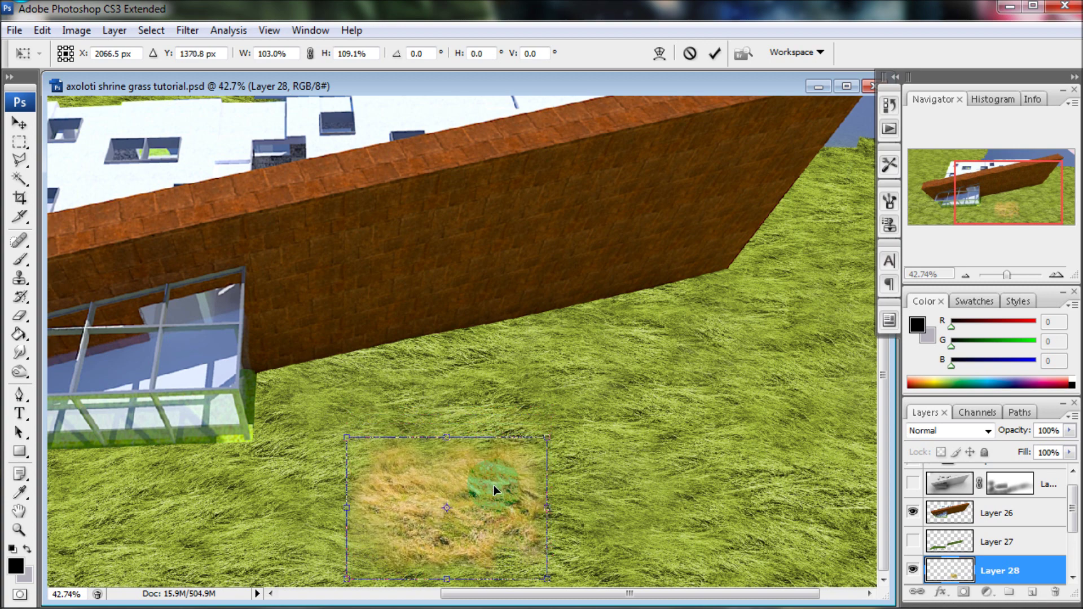
left_click(714, 53)
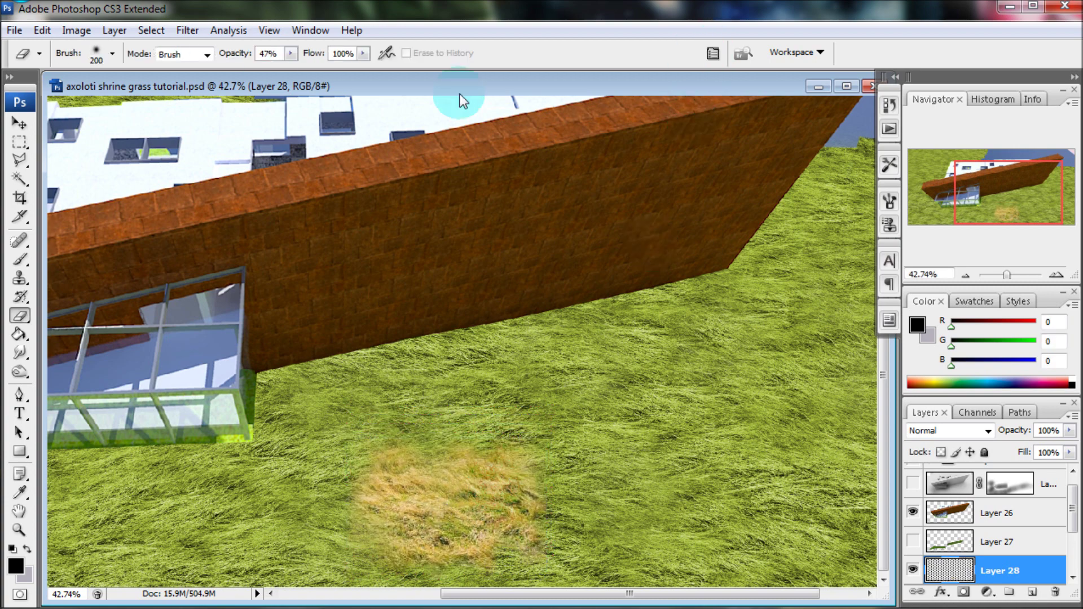
Shift the dry-grass patch's hue to +7 in Hue/Saturation.
left_click(90, 36)
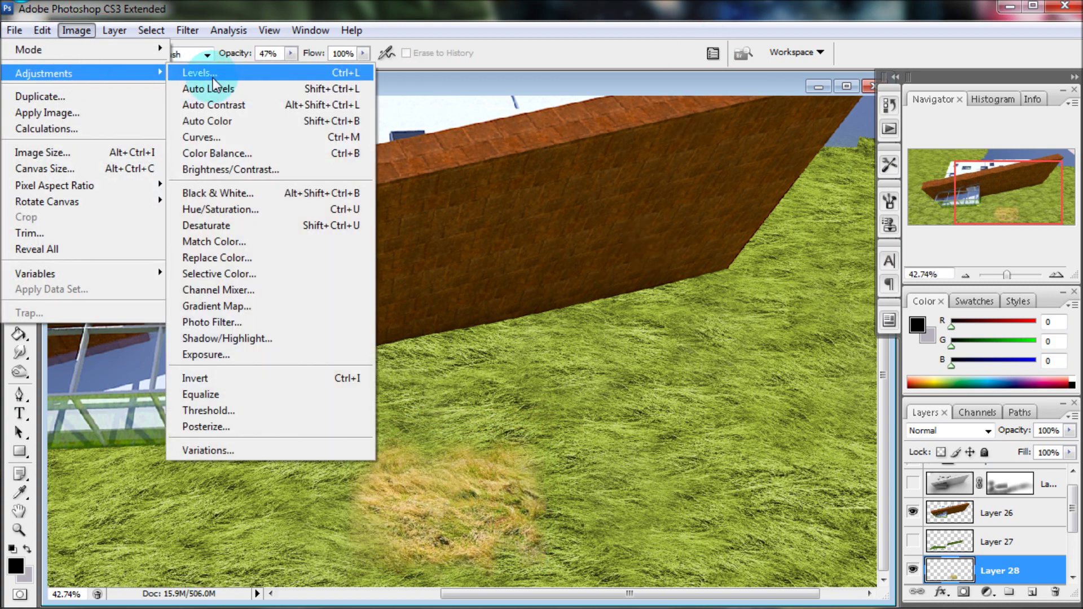
left_click(217, 209)
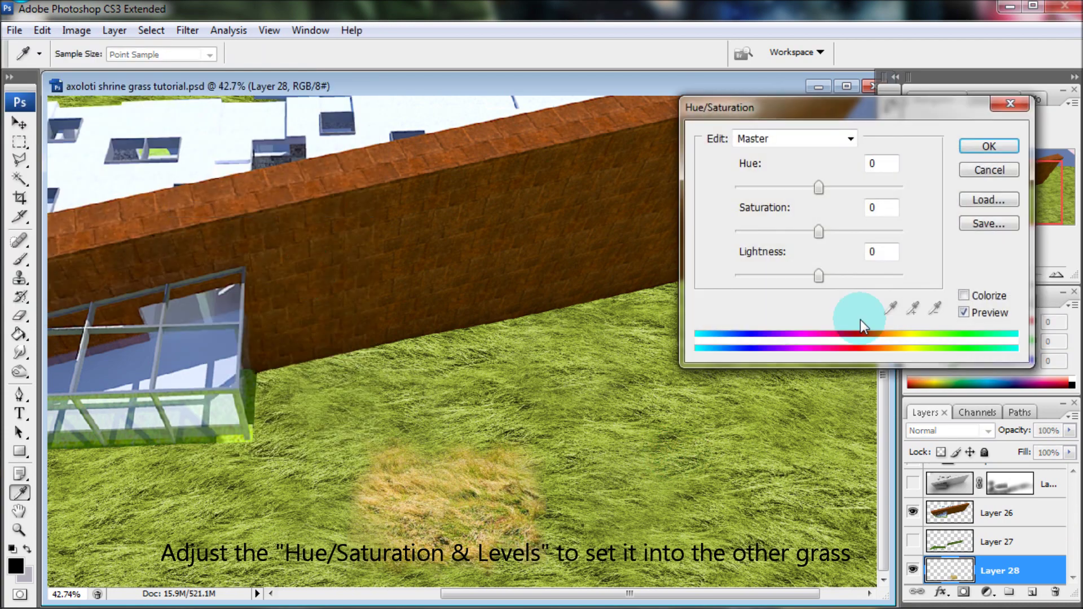
left_click_drag(818, 187, 825, 188)
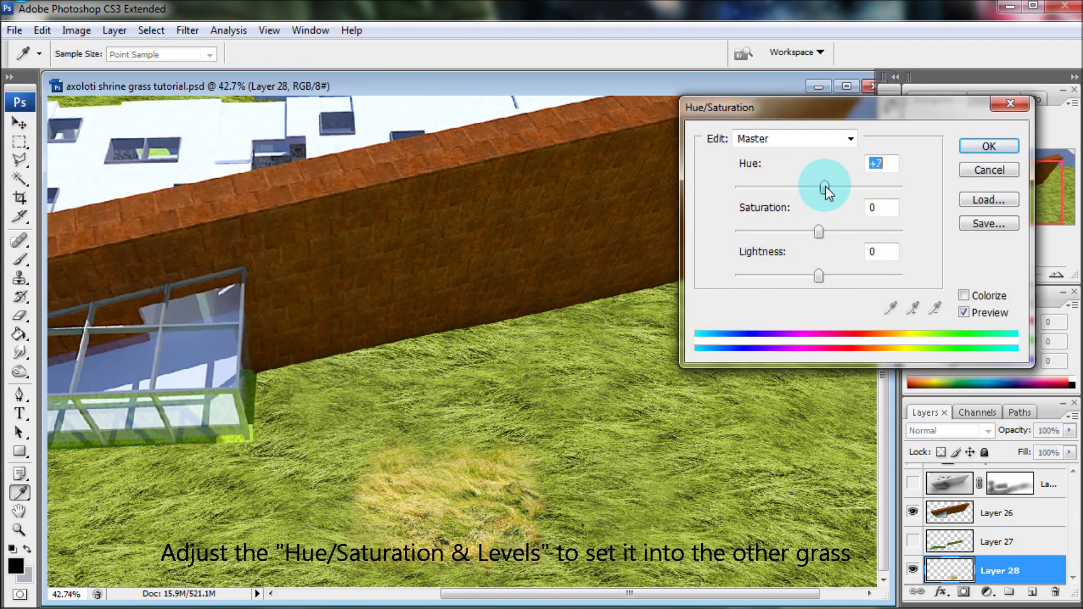
left_click(989, 146)
key("e")
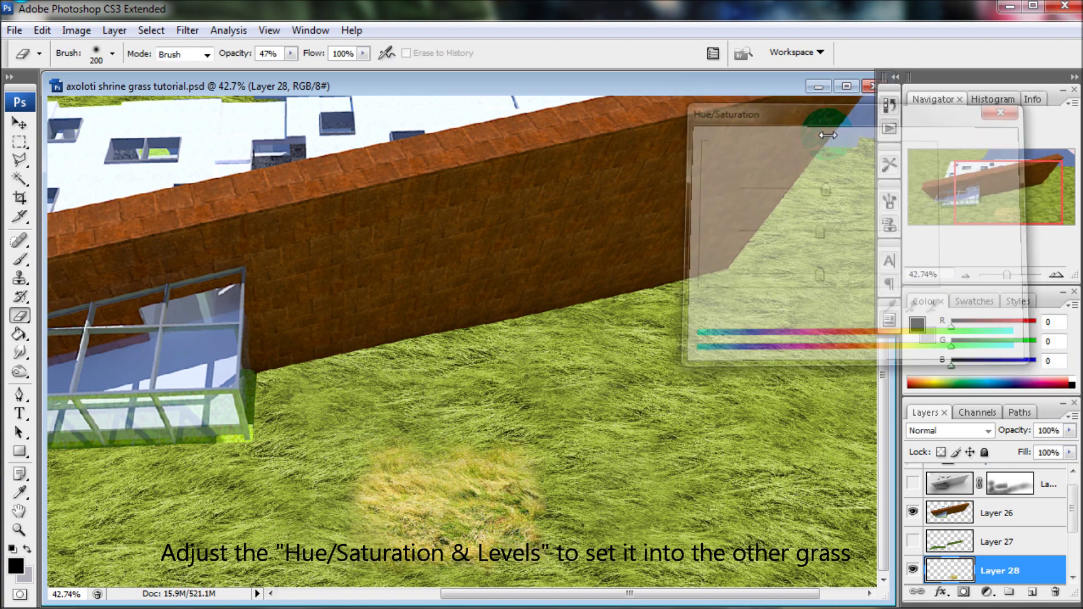
Deepen the patch's shadows by nudging the Levels black input slider.
left_click(76, 30)
mouse_move(44, 73)
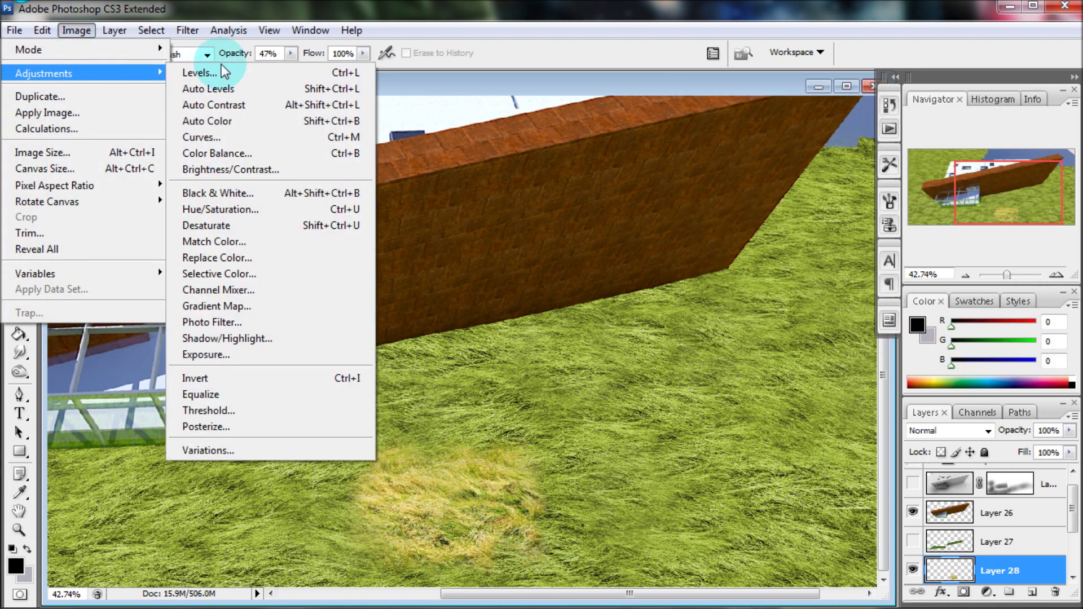
left_click(194, 73)
left_click_drag(639, 292, 682, 285)
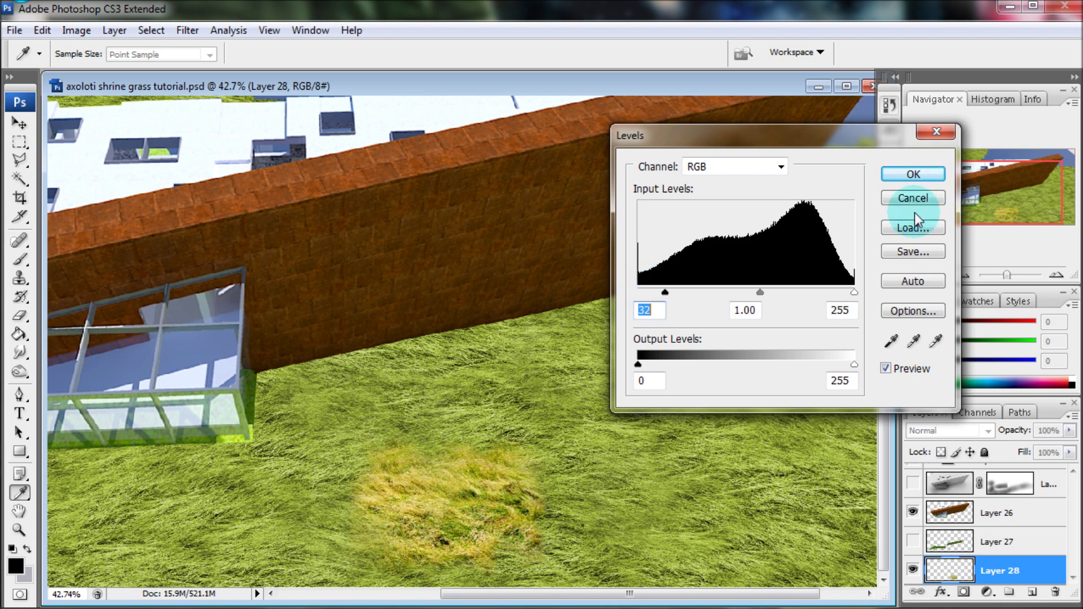
left_click(921, 171)
right_click(994, 570)
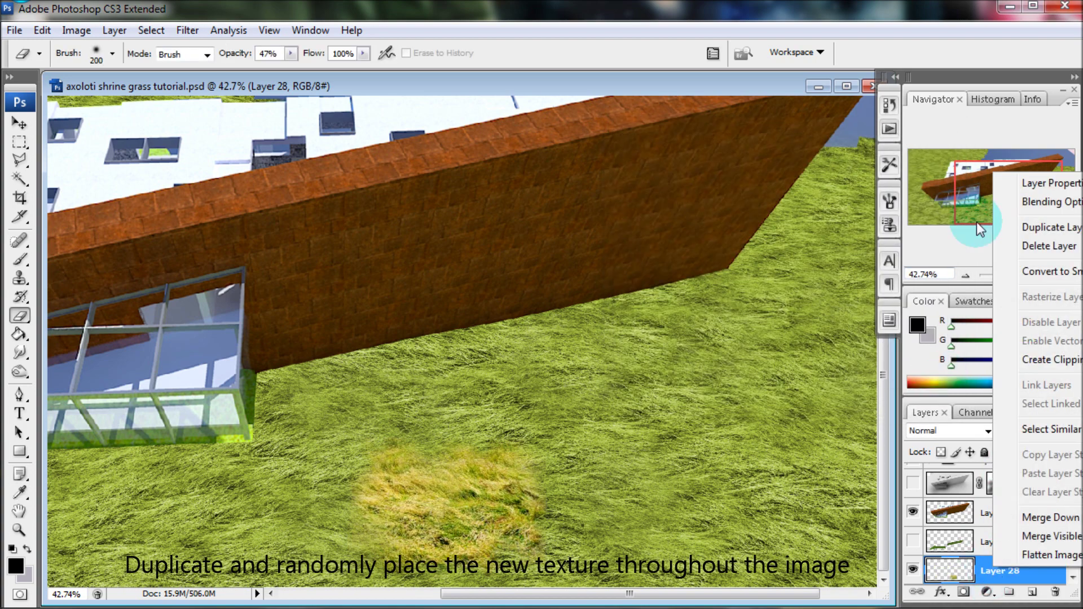
Duplicate the Layer 28 grass patch and drag the copy to the right on the lawn.
left_click(1049, 236)
left_click(819, 201)
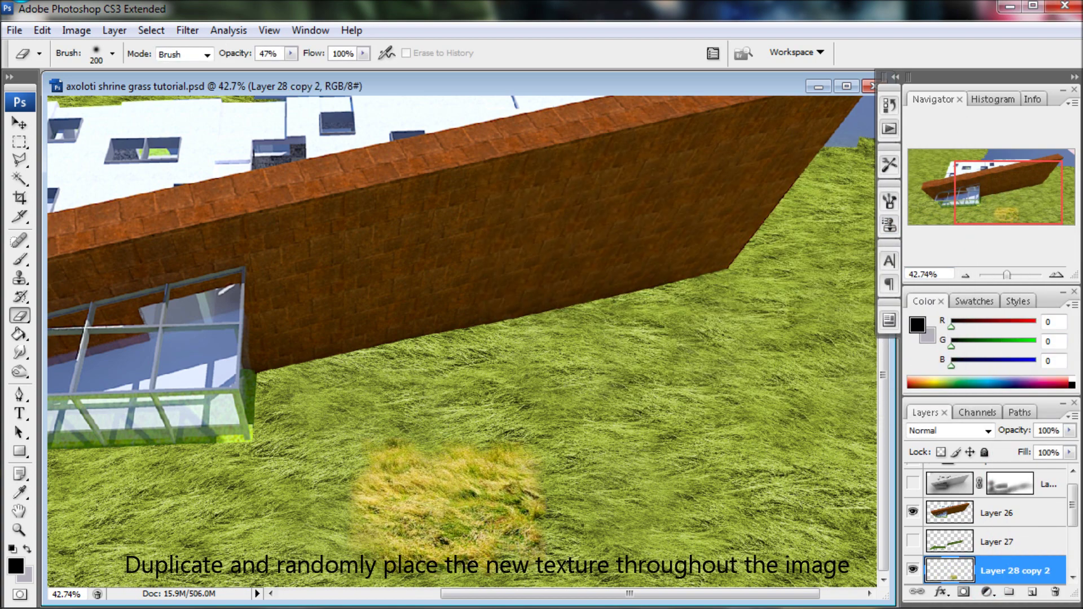
left_click(20, 129)
mouse_move(423, 476)
left_mouse_down()
mouse_move(687, 411)
mouse_move(609, 339)
left_mouse_up()
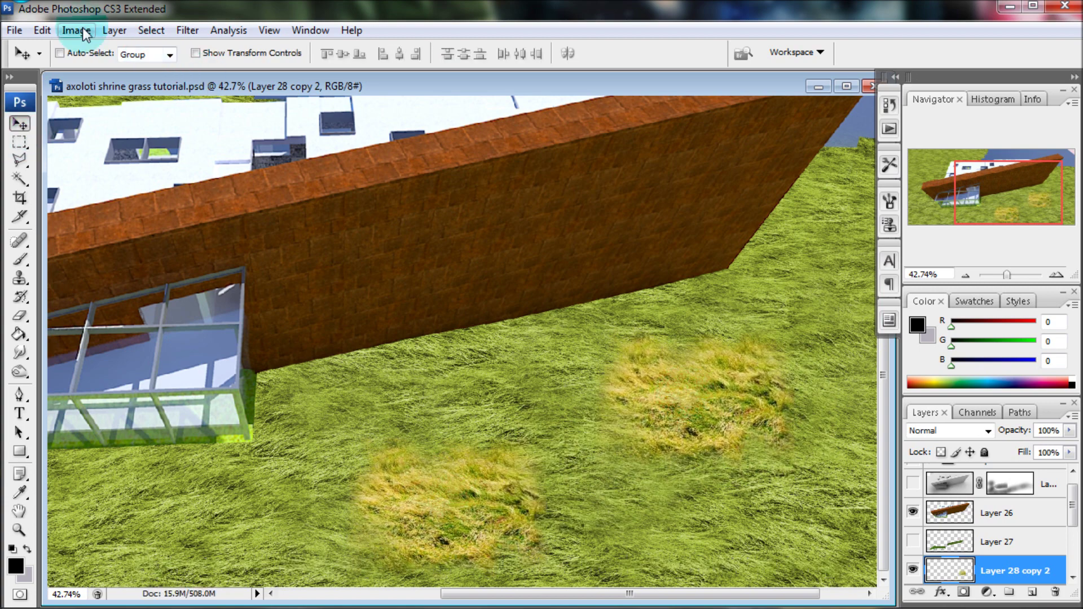
Flip the patch copy horizontally, enlarge it slightly, and zoom out.
left_click(40, 30)
mouse_move(39, 329)
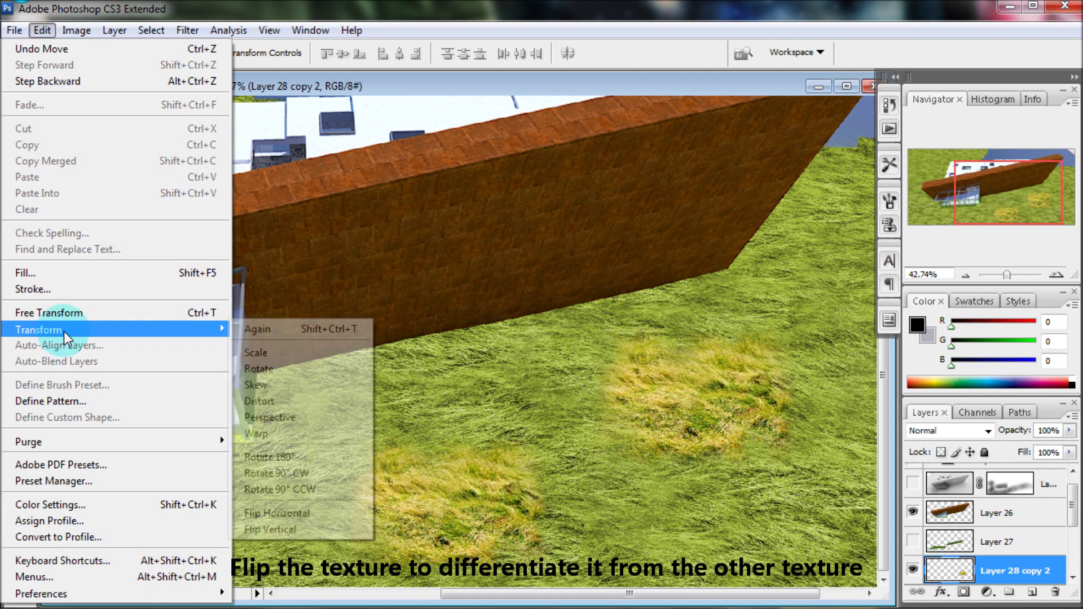
left_click(276, 513)
left_click_drag(696, 389, 663, 409)
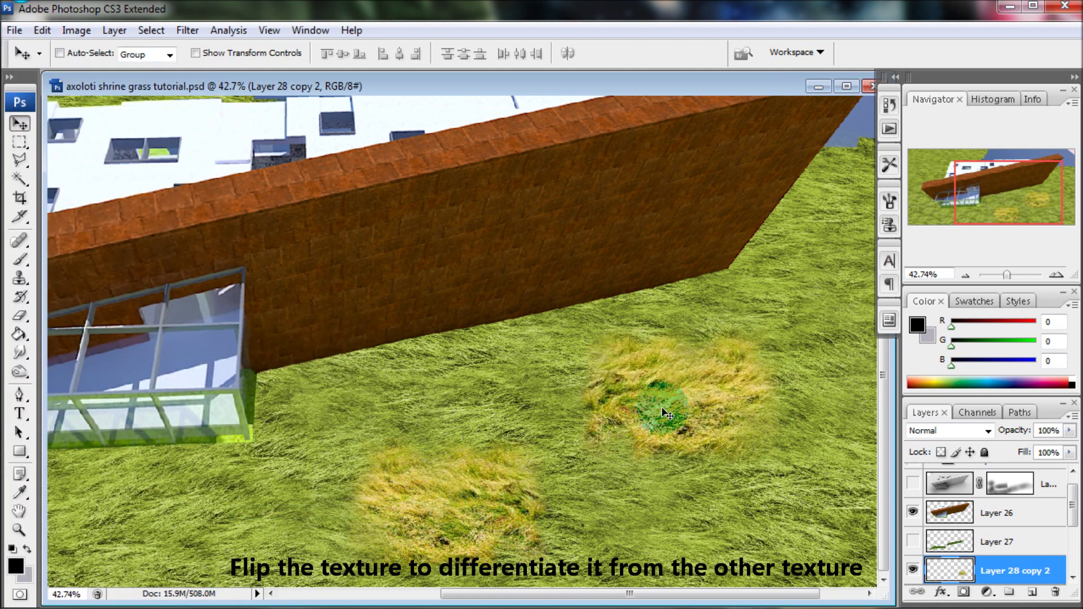
key("ctrl+t")
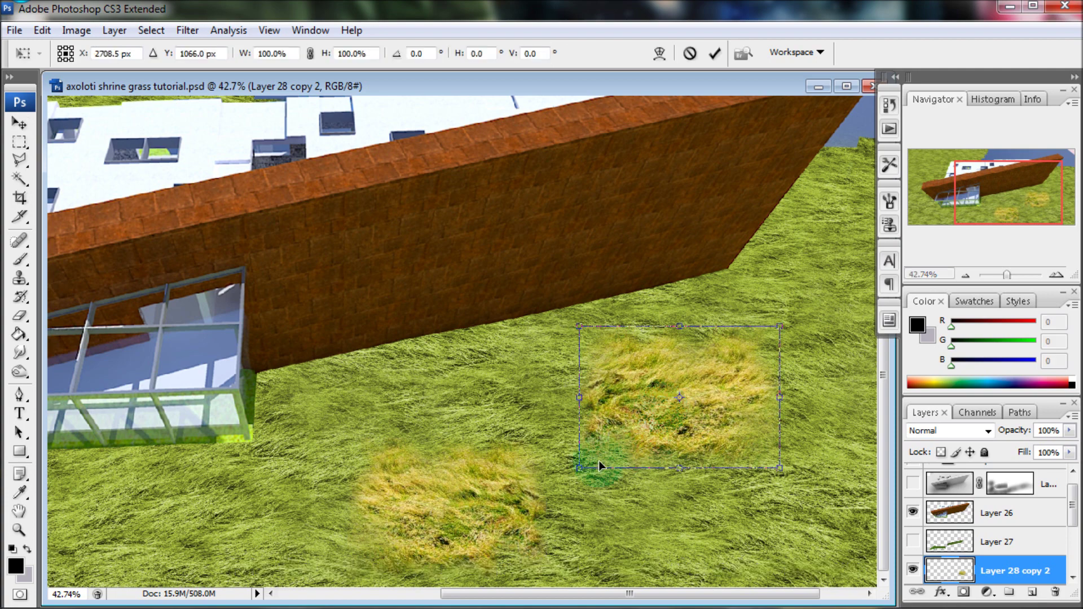
left_click_drag(579, 468, 563, 480)
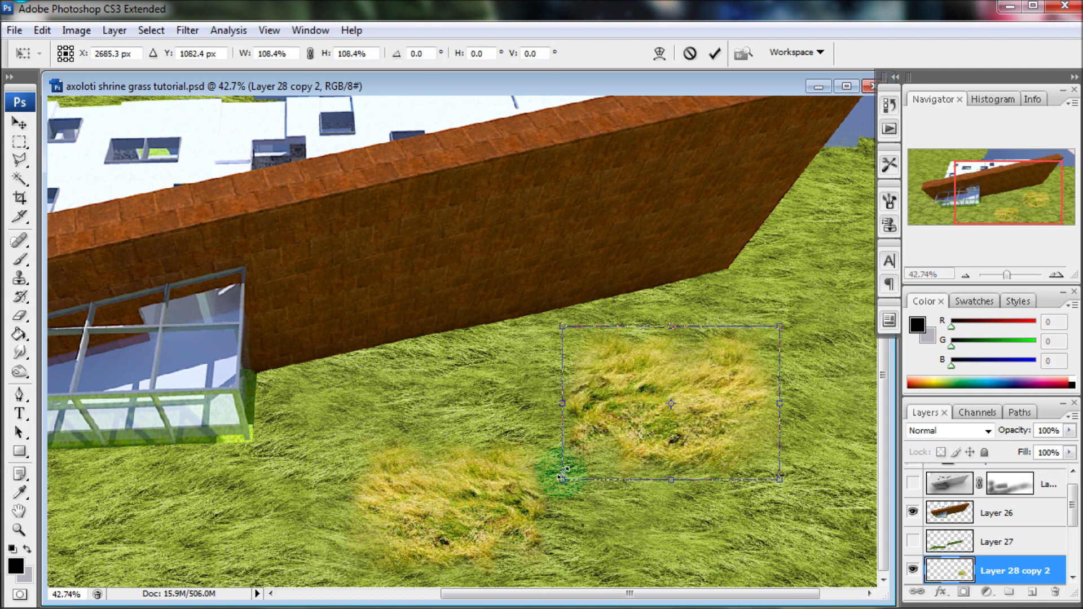
left_click(715, 55)
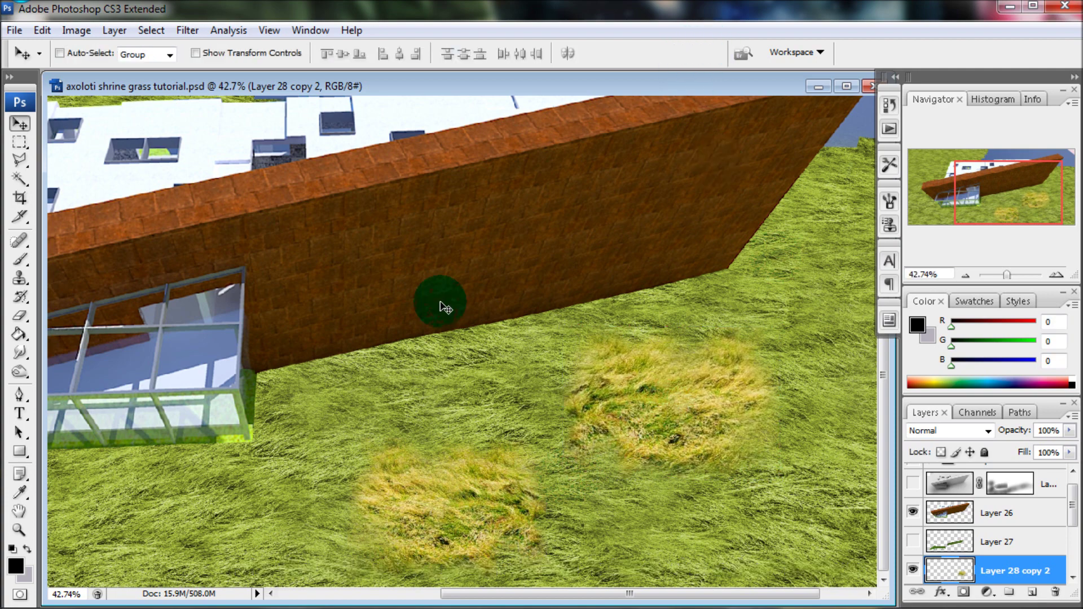
left_click(19, 316)
left_click_drag(1007, 274, 1003, 276)
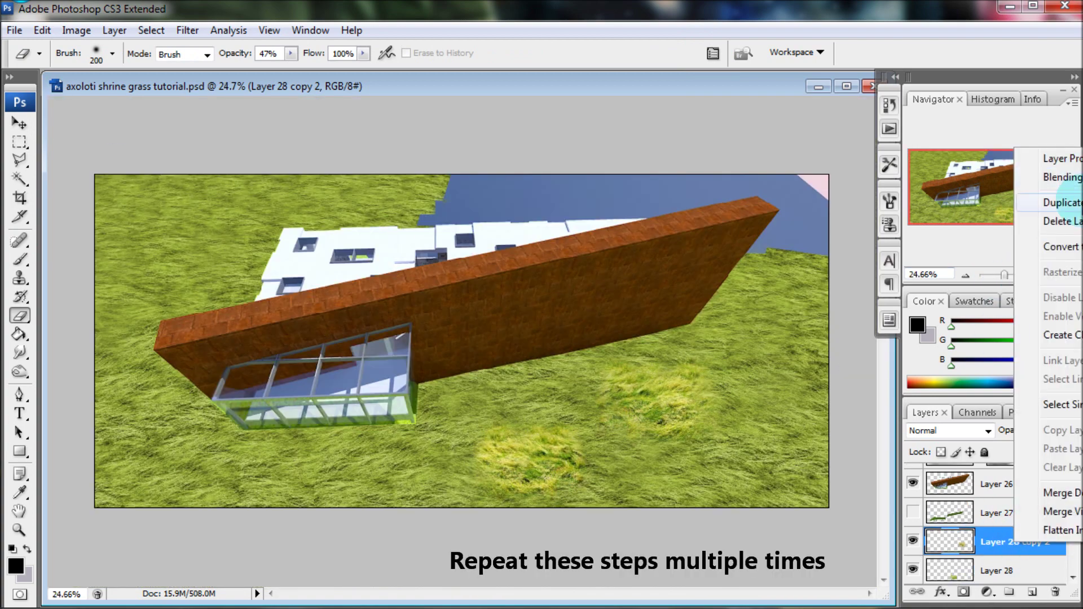
Add more grass-patch copies across the lawn and merge them into Layer 28.
left_click(43, 30)
left_click(314, 333)
key("ctrl+j")
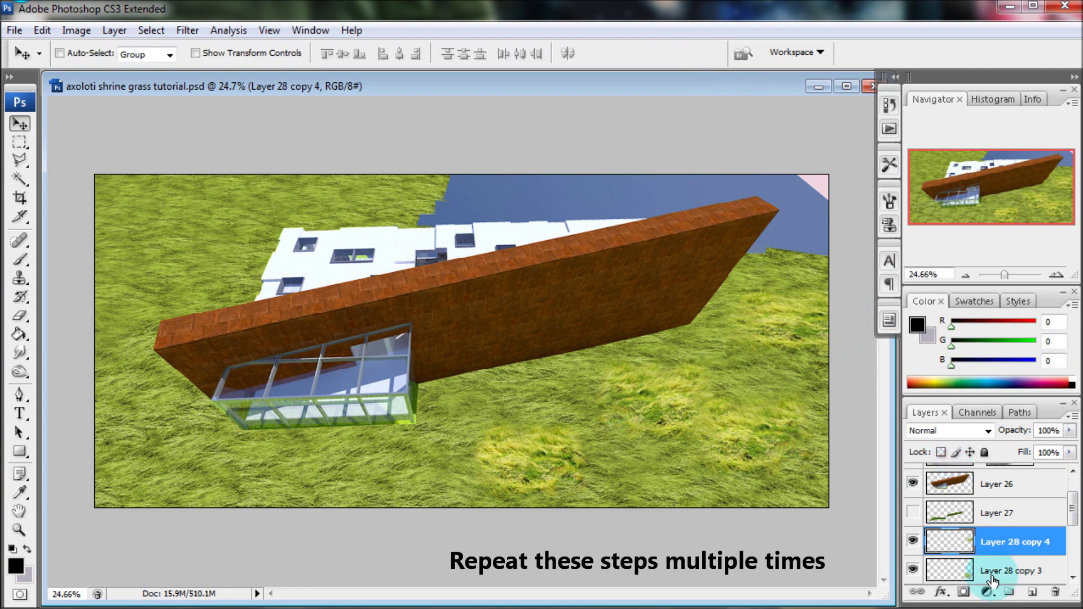
key("ctrl+j")
left_click_drag(761, 315, 600, 472)
key("ctrl+e")
key("ctrl+e")
key("ctrl+e")
key("ctrl+e")
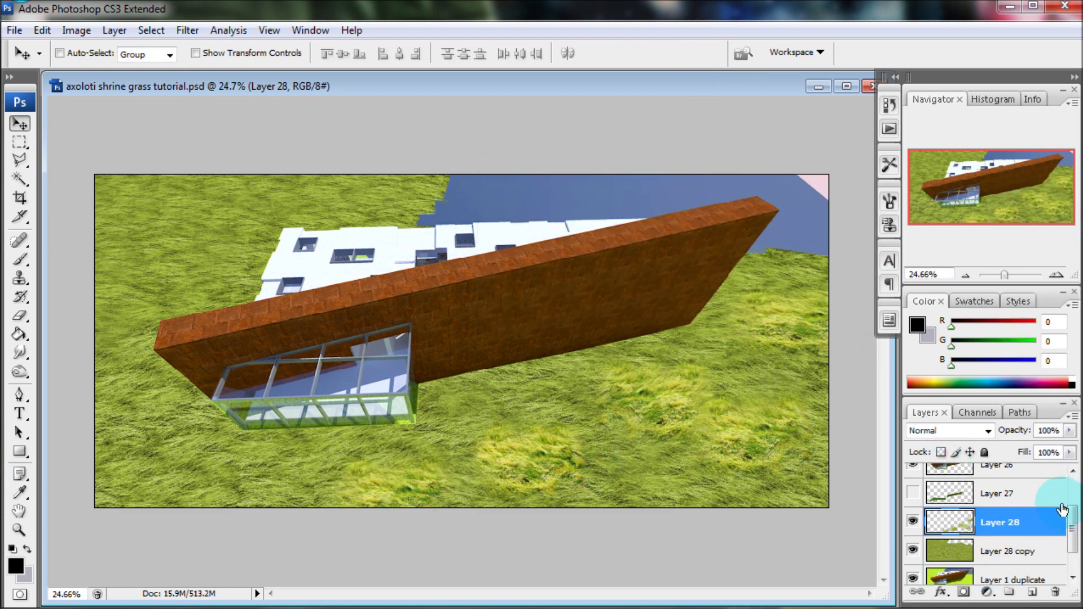
key("s")
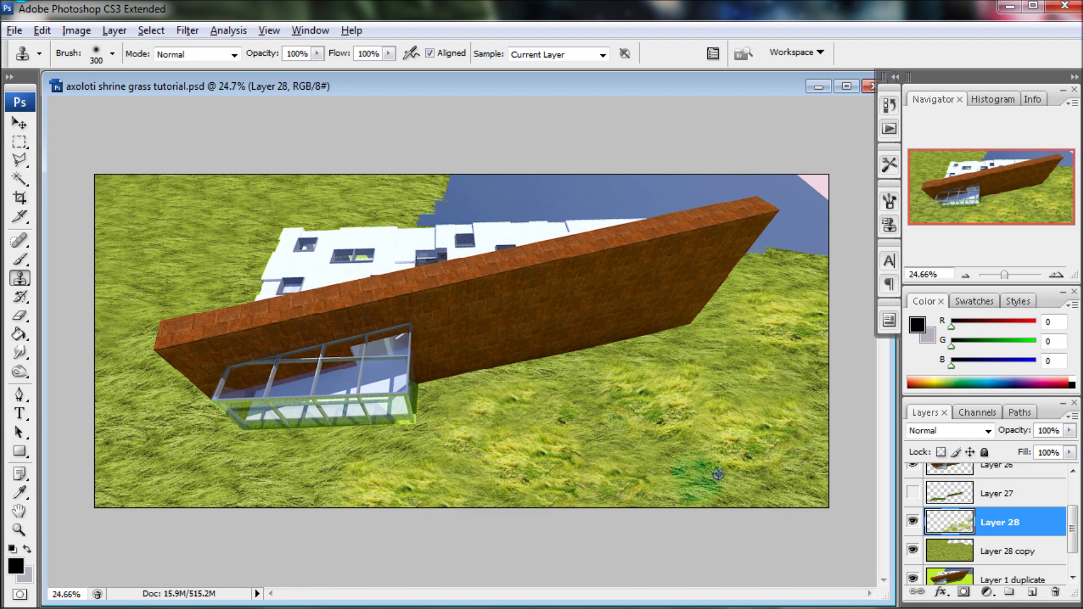
Duplicate the merged Layer 28 grass patches and shift the copy slightly down.
right_click(1020, 528)
left_click(1063, 185)
key("Return")
key("v")
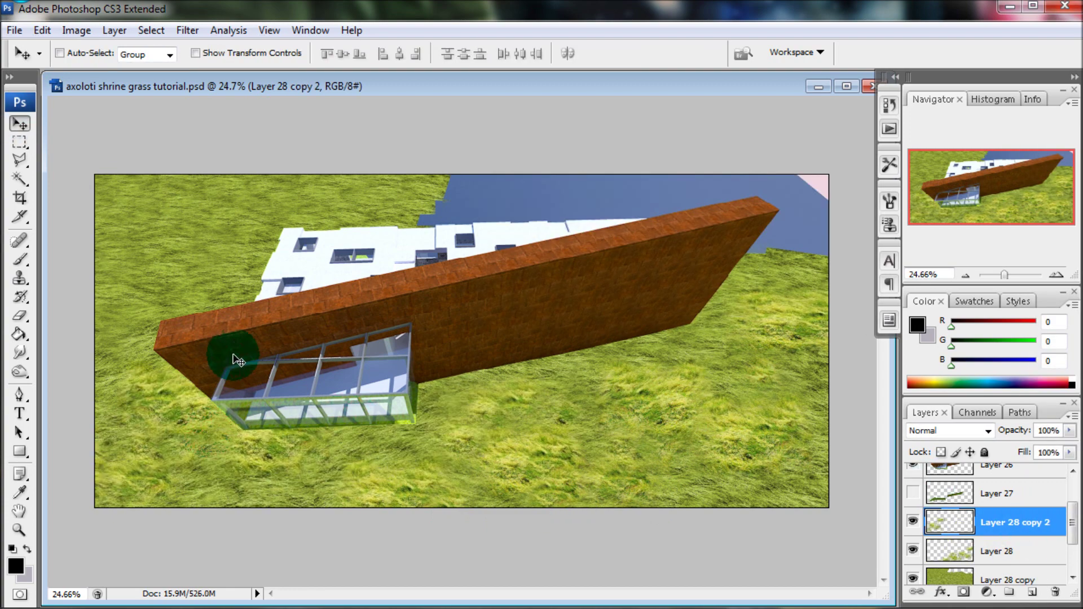
left_click_drag(225, 372, 213, 452)
Zoom the Navigator in on the brick wall's greenhouse end.
left_click(1015, 274)
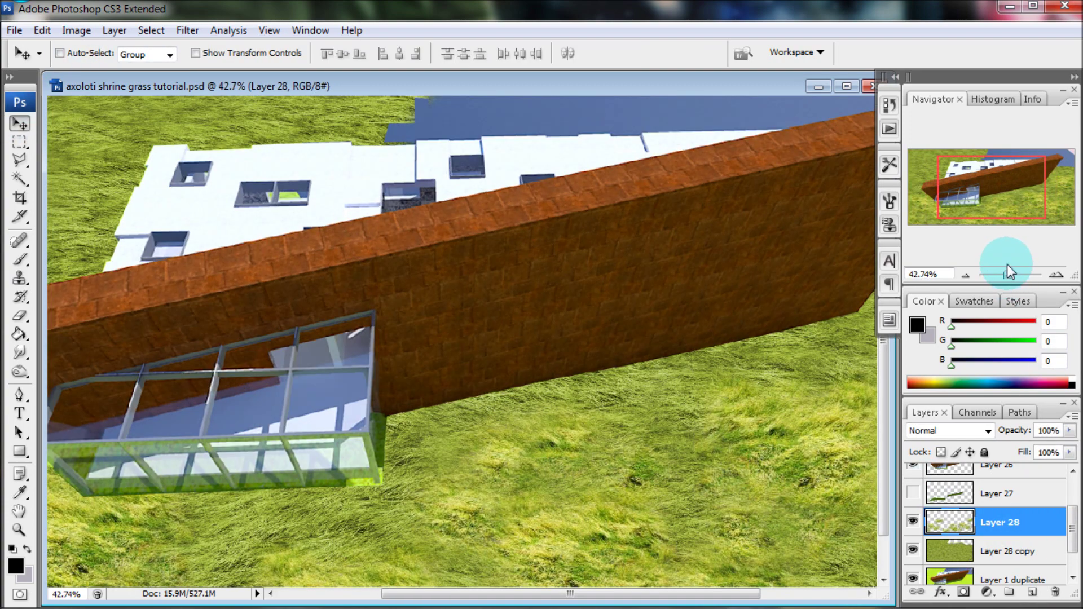
left_click_drag(1004, 201, 993, 251)
left_click(1061, 526)
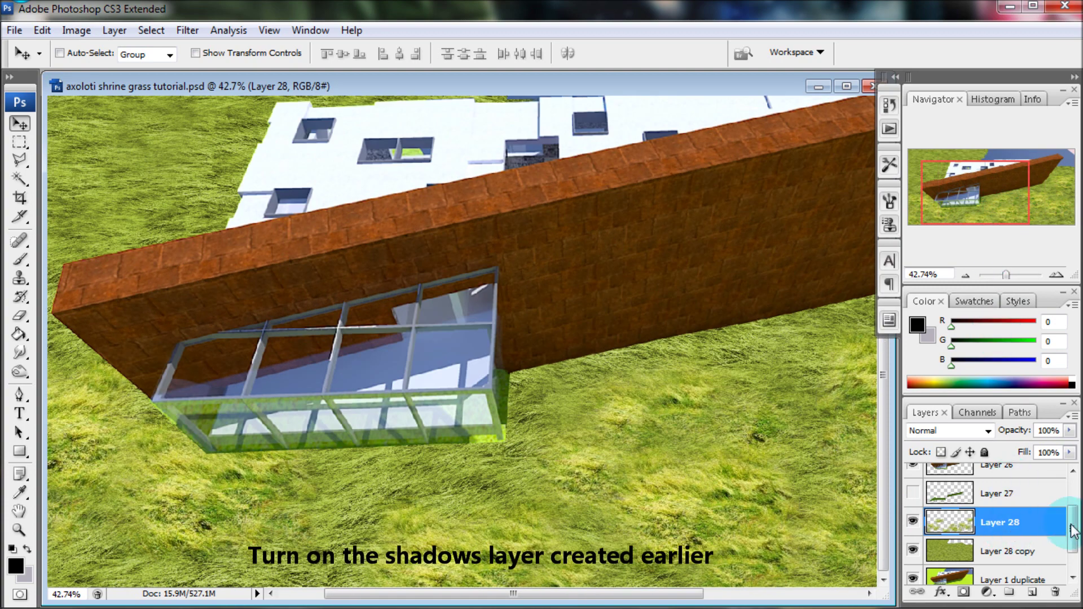
Show Layer 27, darken it with Hue/Saturation Lightness -100, and lower its opacity to about 67%.
scroll(1015, 519, "up", 1)
left_click(1010, 514)
left_click(913, 513)
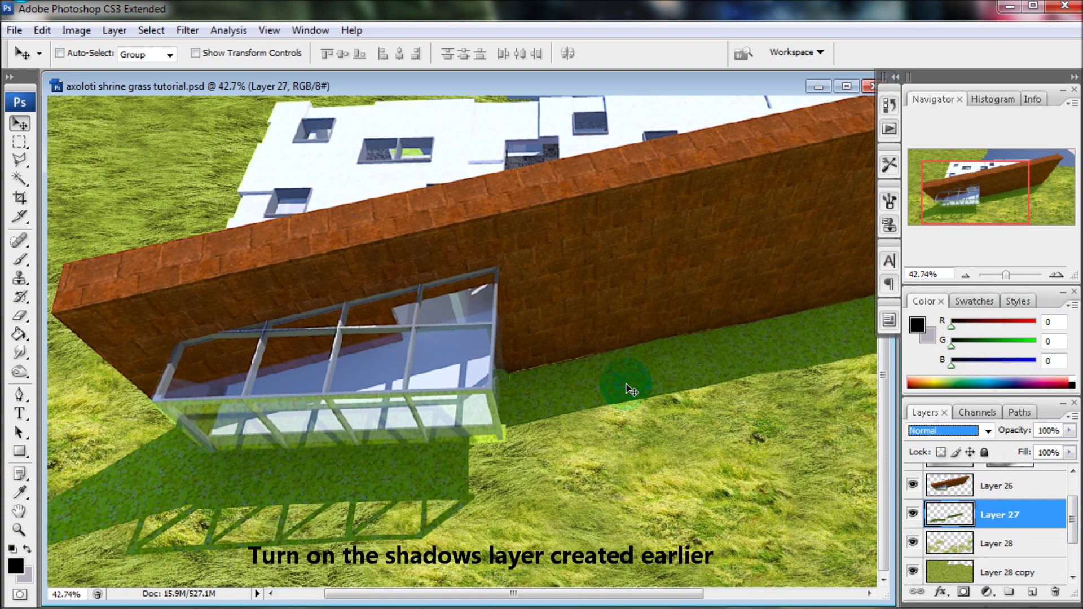
left_click(77, 30)
mouse_move(43, 72)
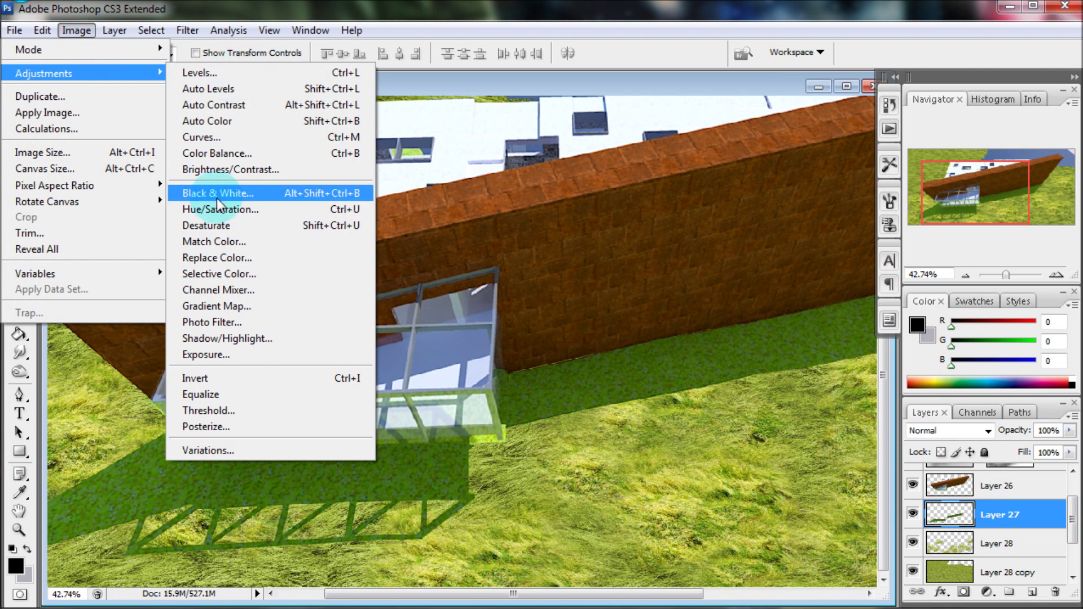
left_click(215, 210)
left_click_drag(817, 276, 732, 273)
left_click(999, 154)
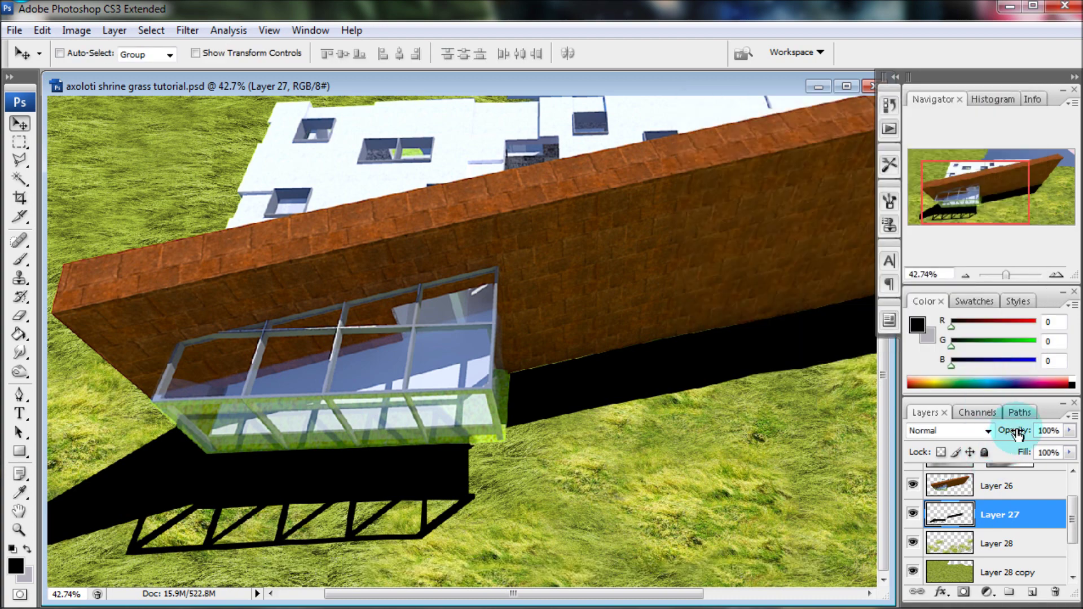
left_click_drag(1015, 432, 984, 431)
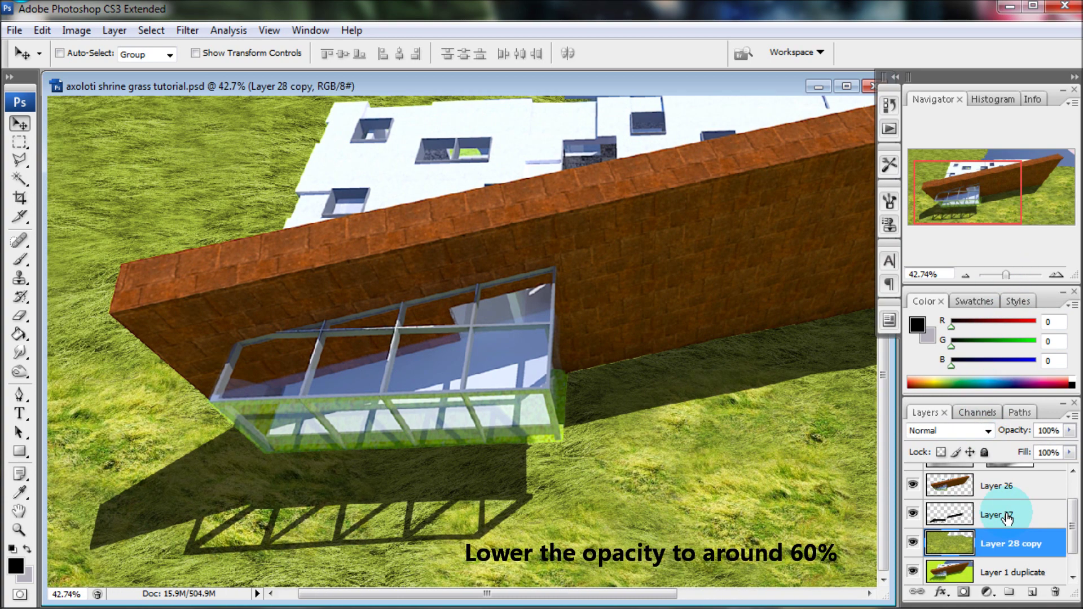
left_click(1008, 518)
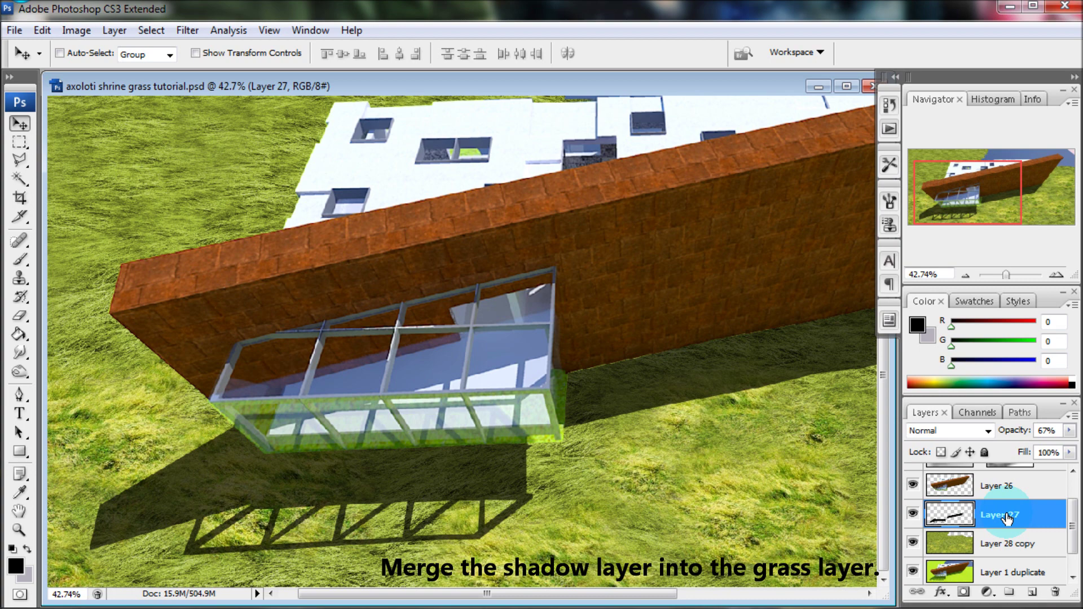
Merge Layer 27's shadows down into the grass layer and hide Layer 1 and its duplicate.
right_click(1008, 518)
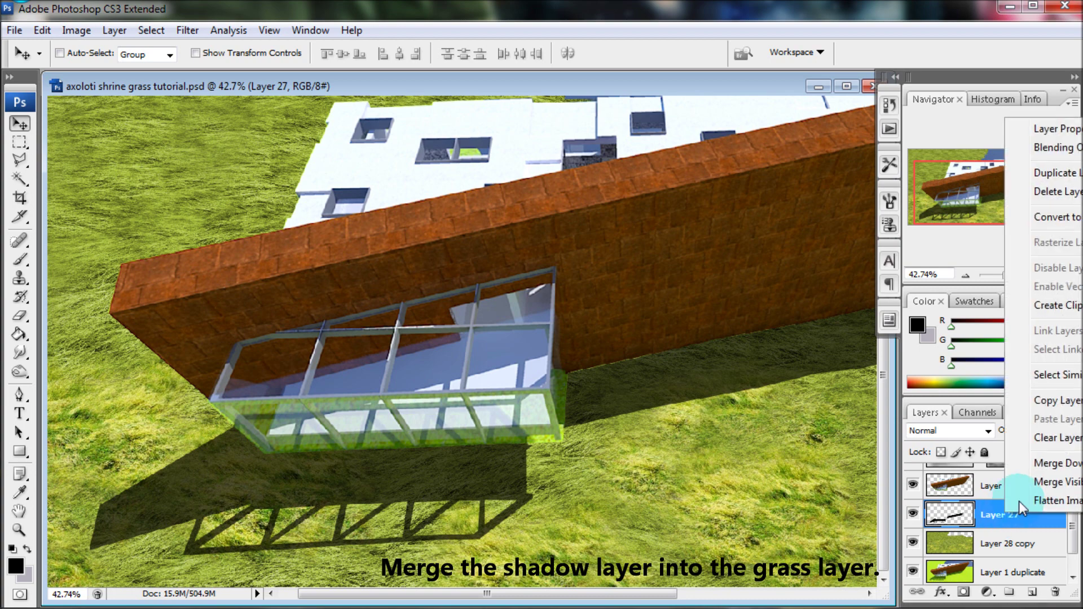
left_click(1049, 463)
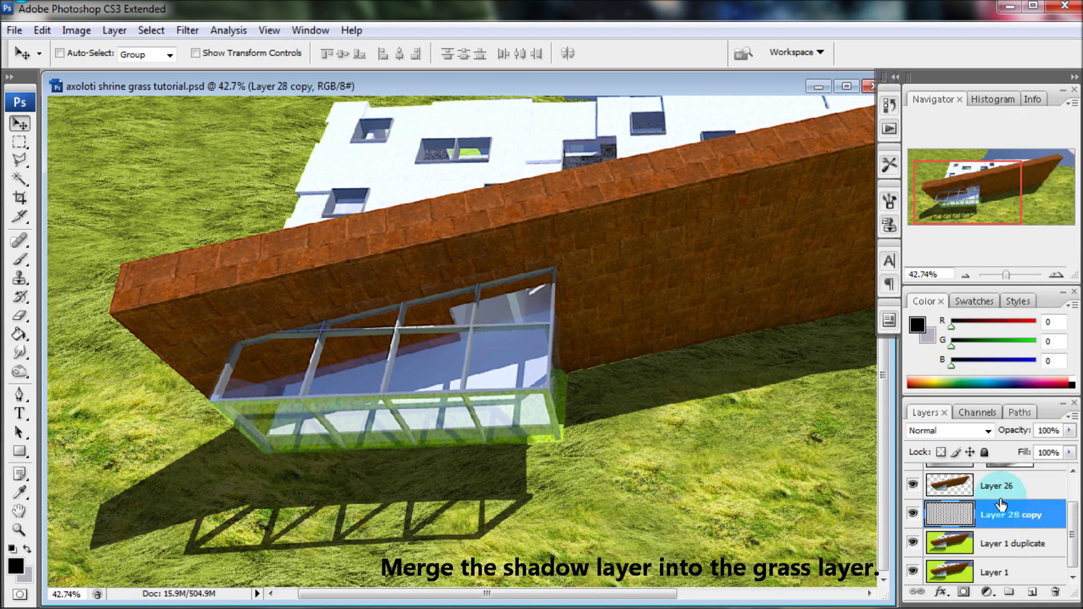
left_click(913, 514)
left_click(913, 515)
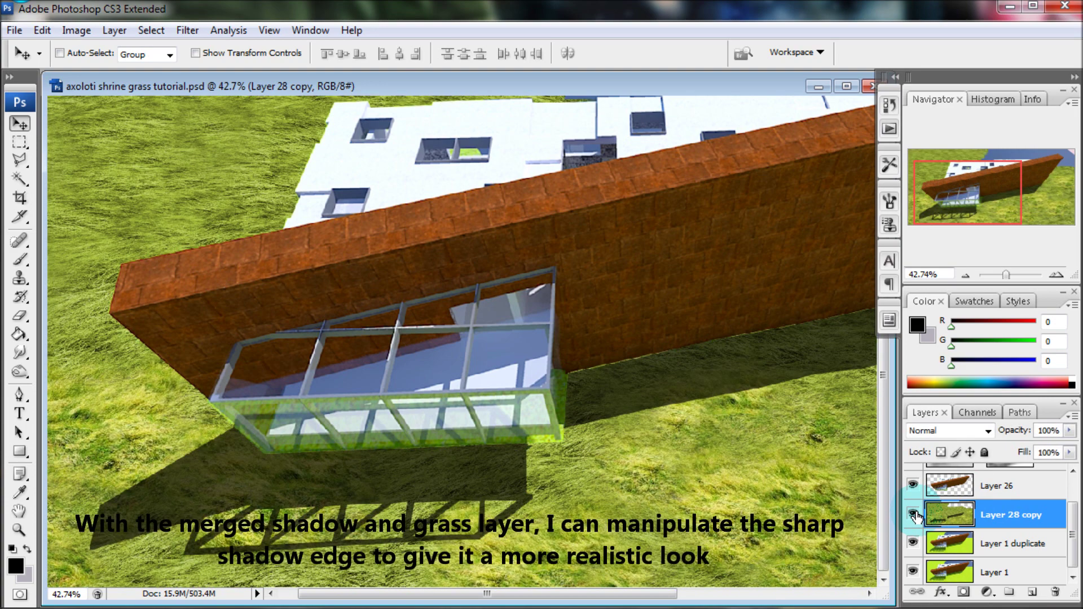
left_click_drag(912, 542, 914, 578)
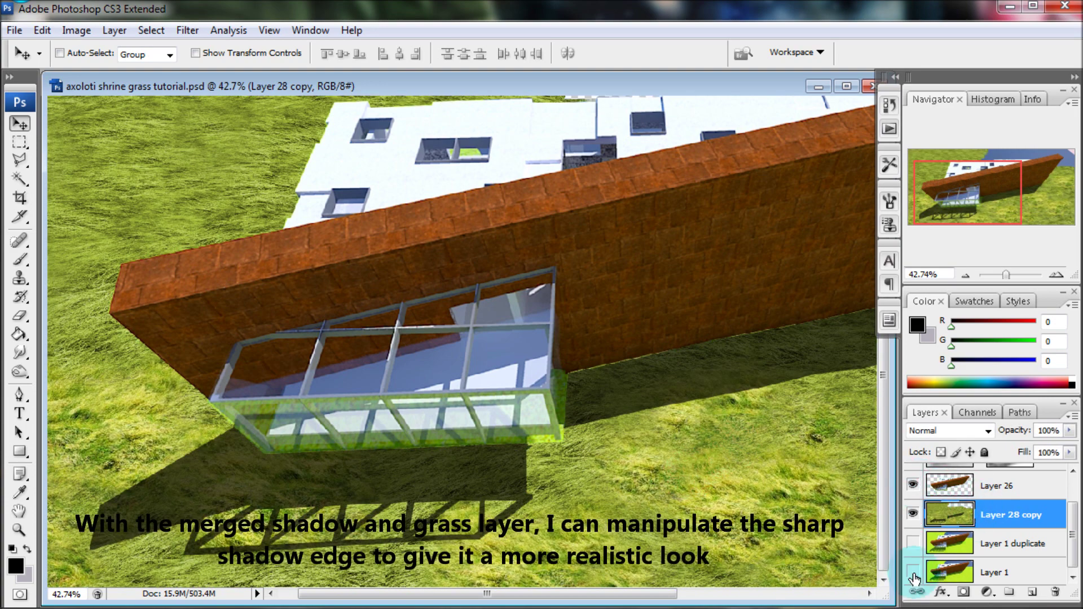
Hide Layer 26 so only the merged grass-and-shadow layer is visible.
left_click(913, 484)
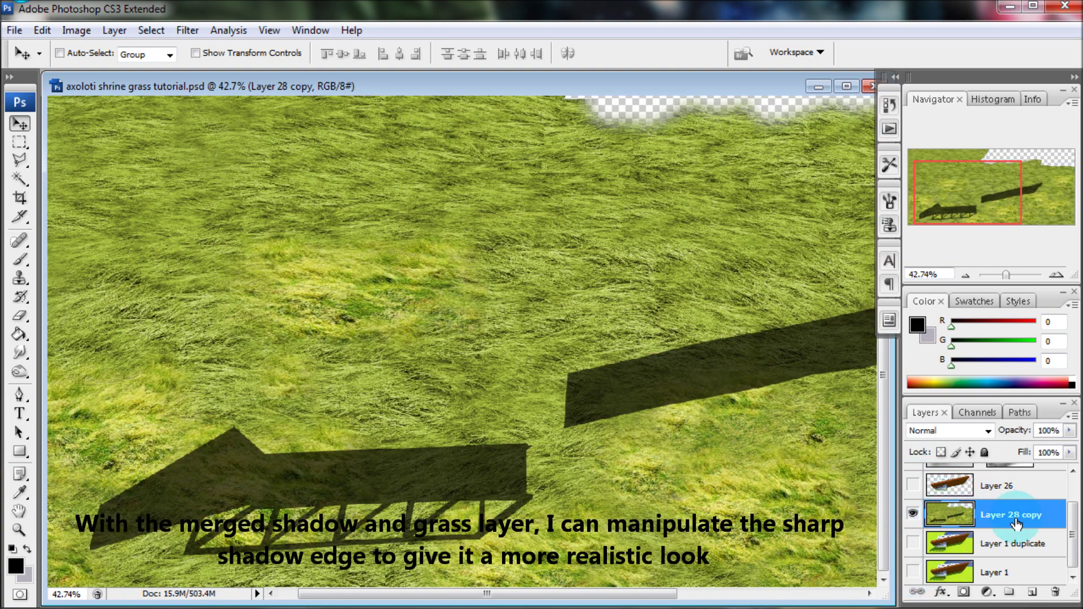
left_click(936, 523)
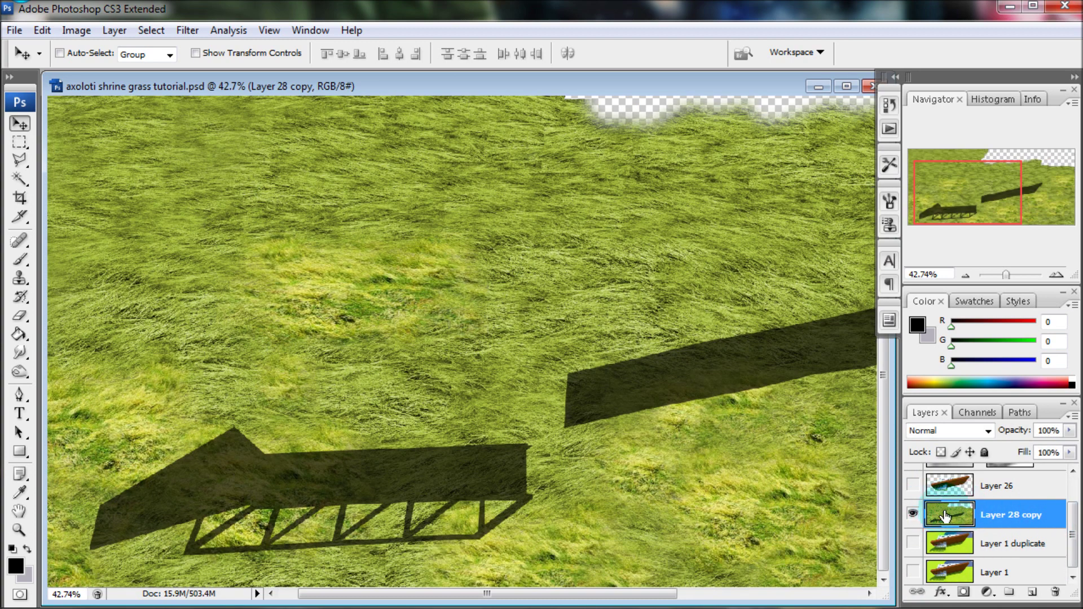
left_click(23, 291)
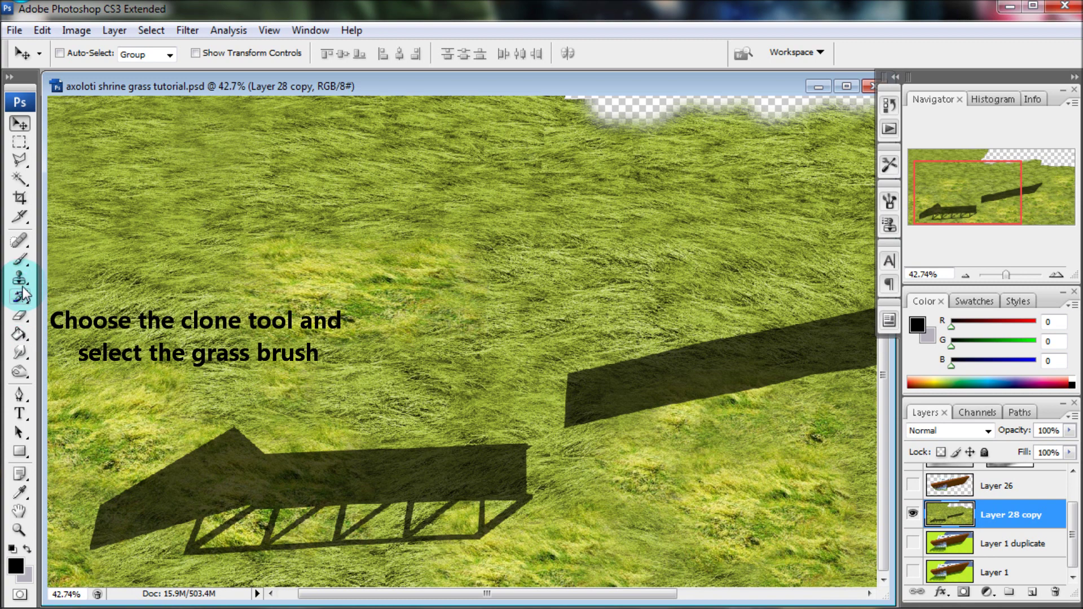
Choose the grass-blade brush from the Clone Stamp's brush picker.
left_click(112, 53)
mouse_move(161, 198)
left_mouse_down()
mouse_move(191, 205)
mouse_move(188, 221)
left_mouse_up()
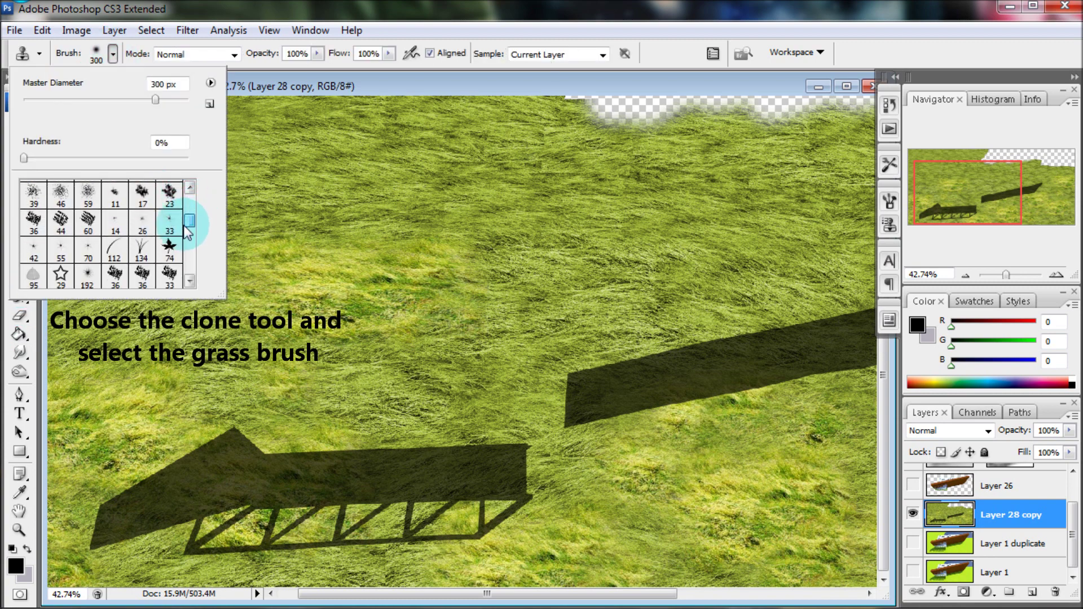
left_click(141, 248)
left_click(112, 54)
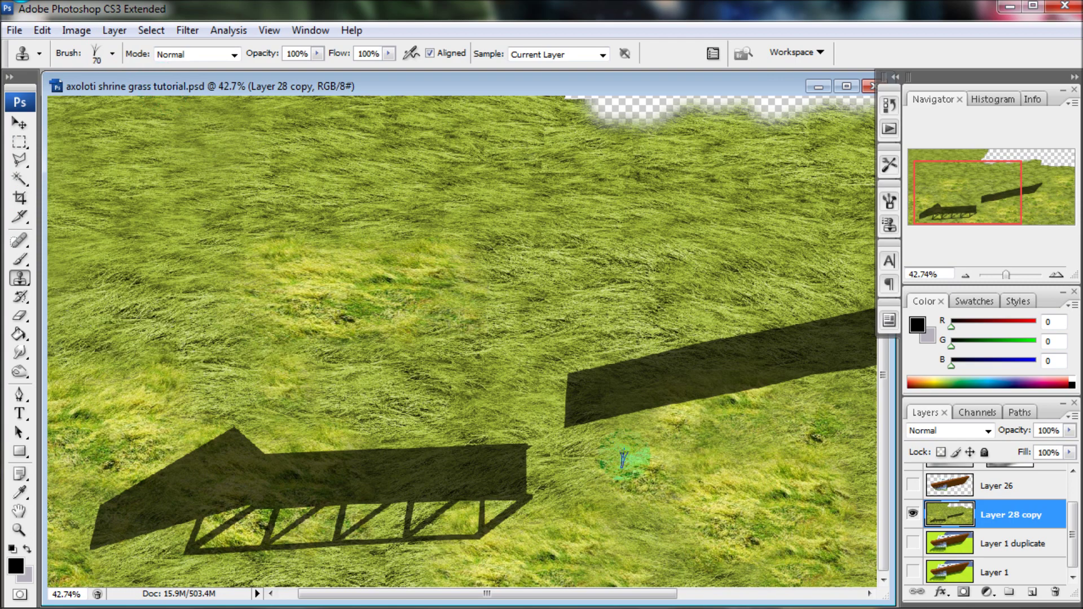
At 100% zoom with Layer 26 shown, clone sunlit grass over the shadow's hard edge along the wall.
left_click_drag(1005, 275, 1010, 275)
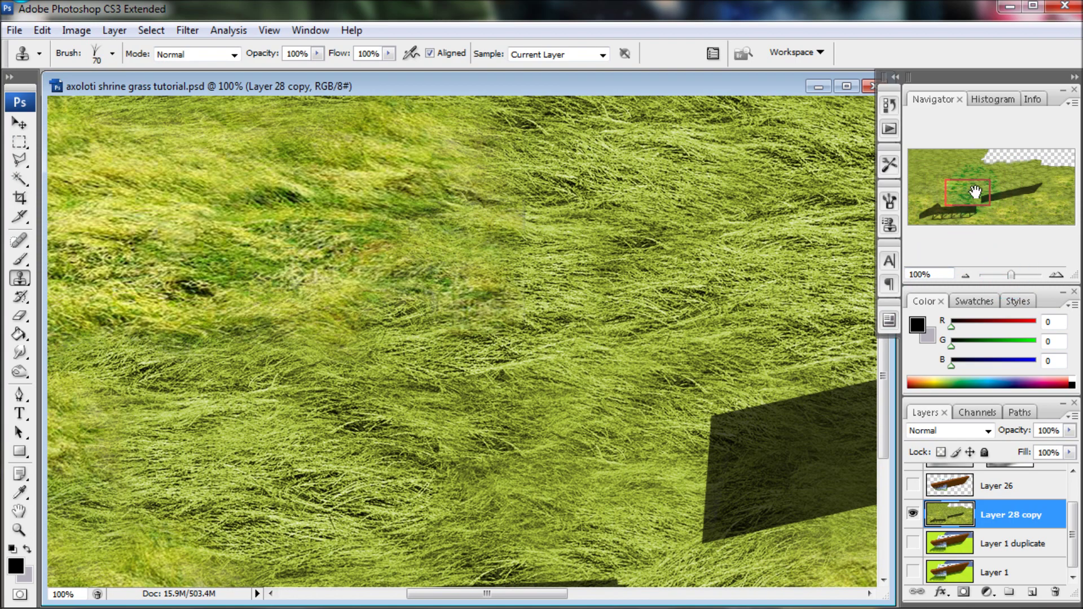
left_click_drag(975, 192, 993, 200)
left_click(913, 485)
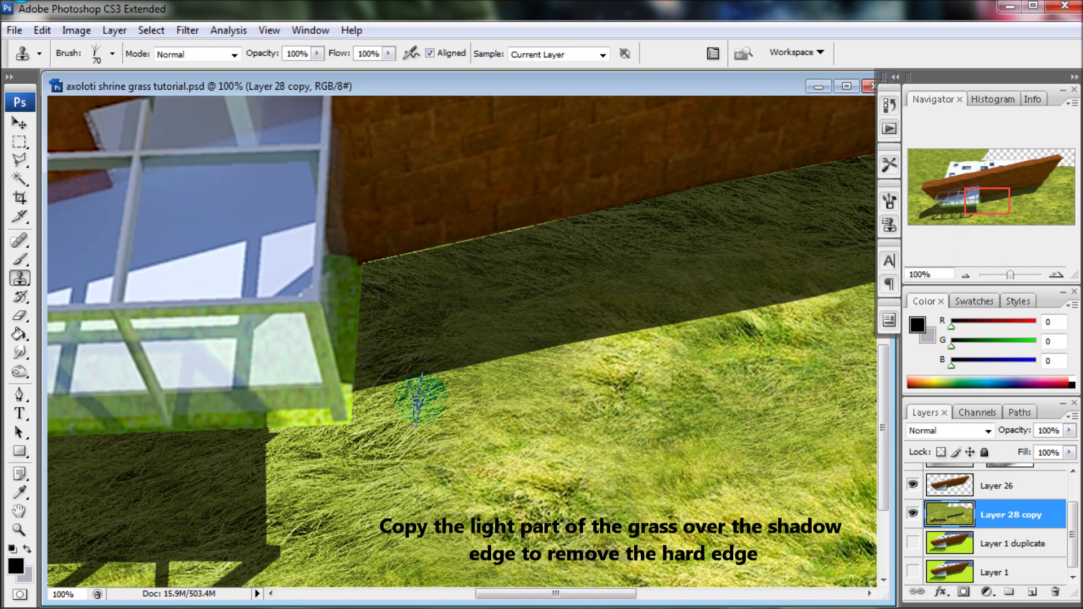
mouse_move(415, 383)
left_mouse_down()
mouse_move(387, 375)
mouse_move(362, 387)
mouse_move(476, 387)
mouse_move(451, 380)
left_mouse_up()
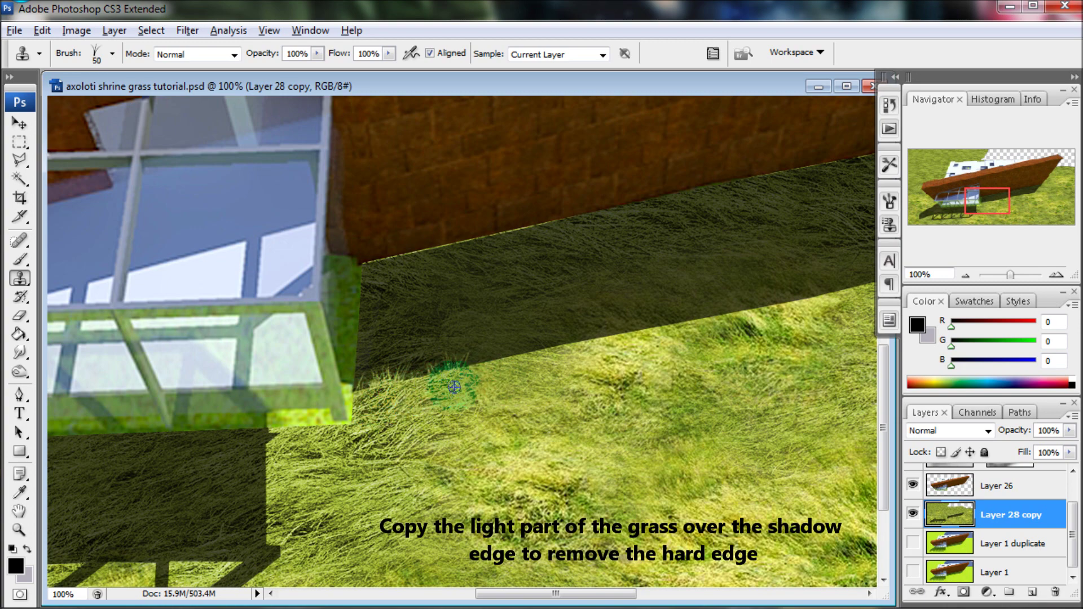
mouse_move(512, 365)
left_mouse_down()
mouse_move(469, 377)
mouse_move(620, 344)
mouse_move(657, 323)
mouse_move(750, 318)
left_mouse_up()
left_click_drag(984, 203, 1001, 200)
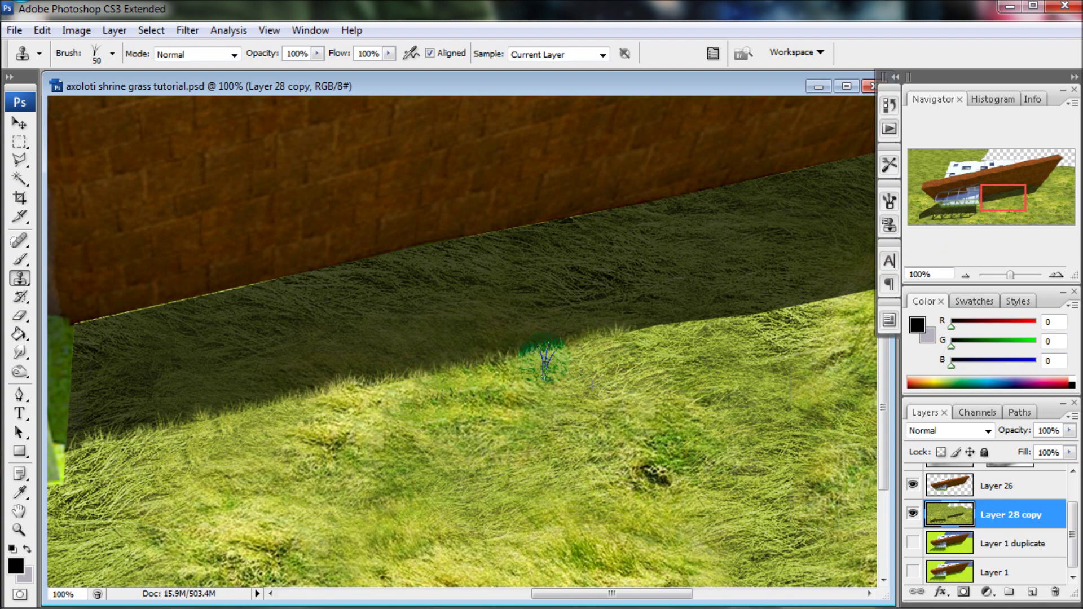
left_click_drag(998, 195, 1018, 193)
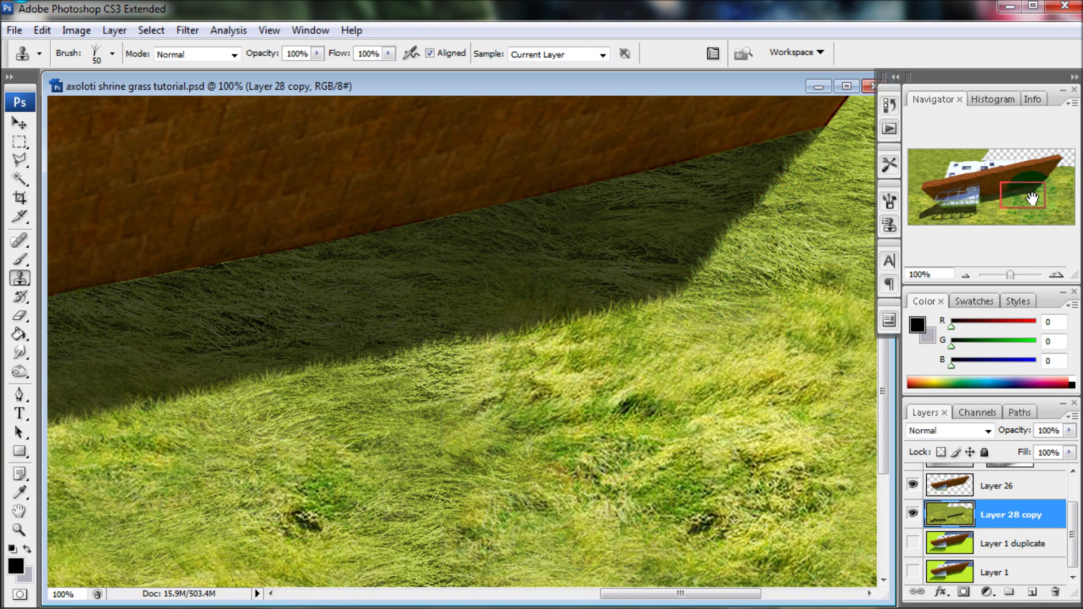
left_click_drag(1031, 197, 980, 215)
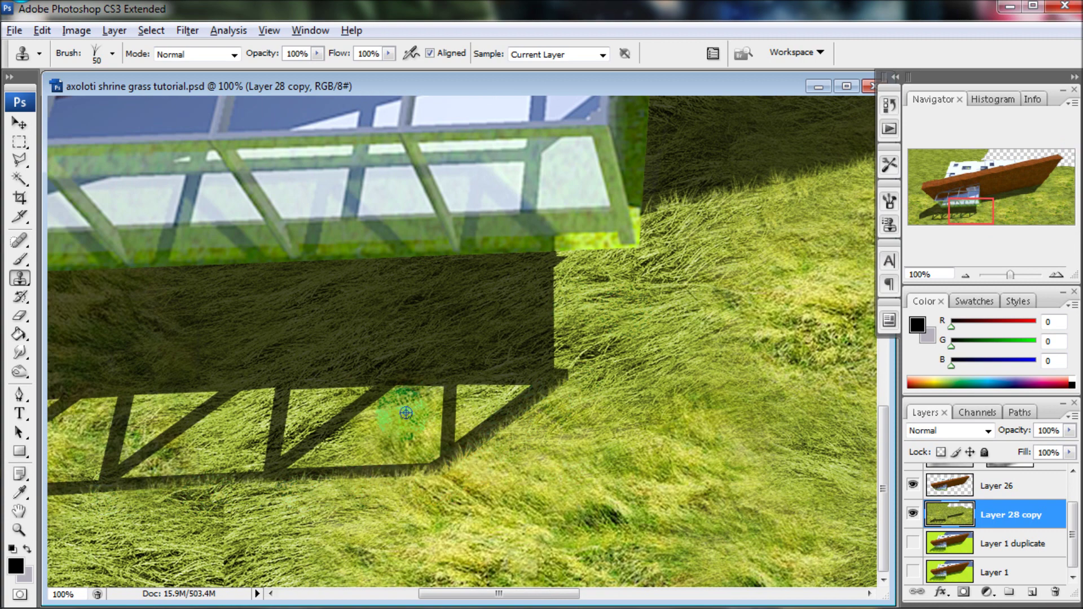
Clone grass over the right, left and diagonal edges of the shadow under the glass box.
left_click_drag(969, 225, 955, 226)
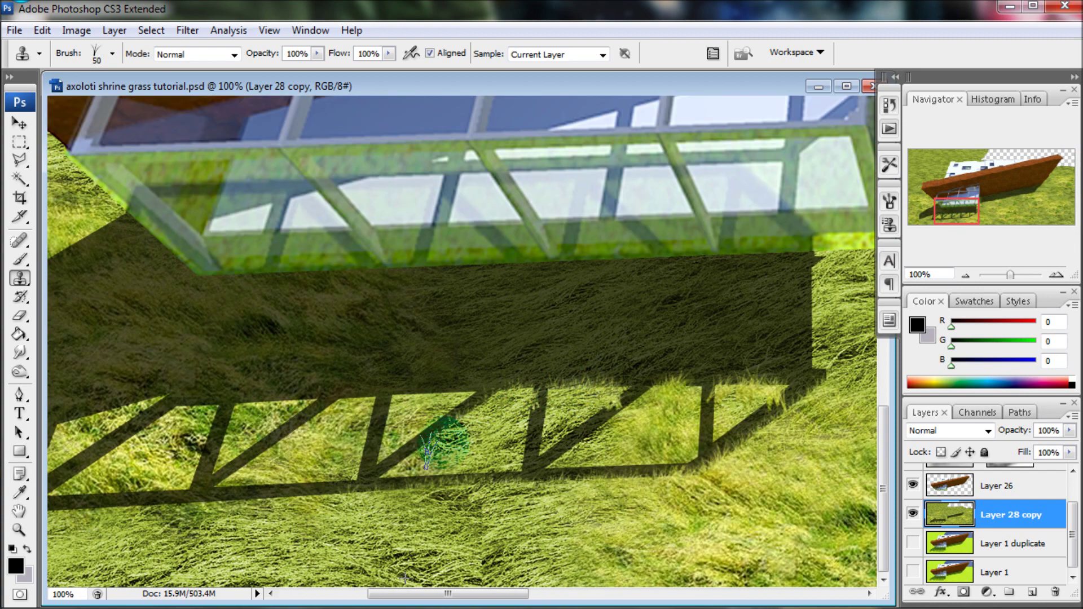
left_click_drag(815, 338, 817, 395)
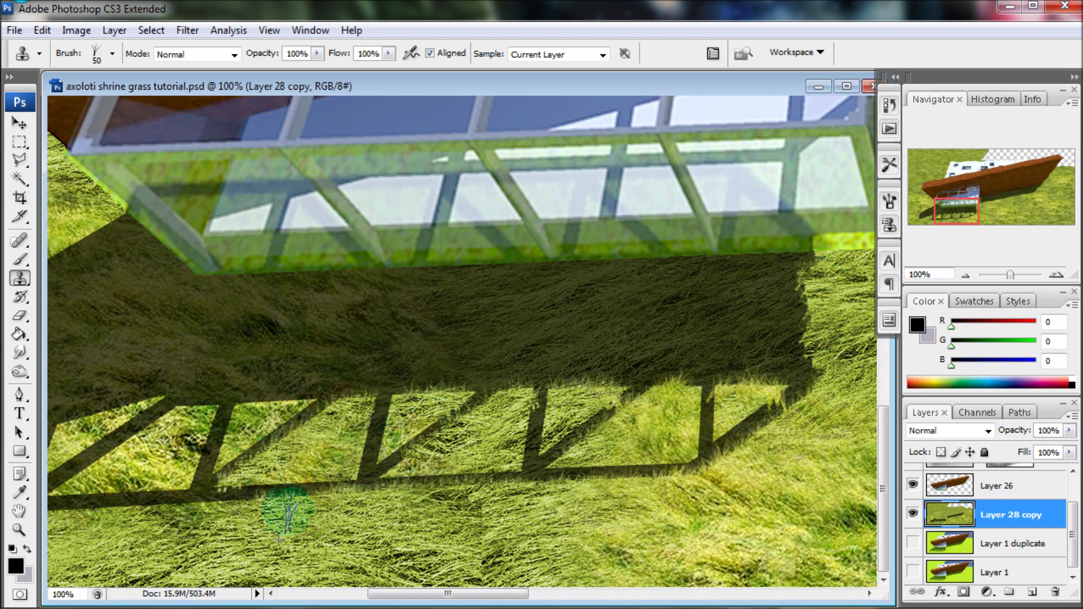
scroll(375, 446, "left", 5)
left_click_drag(243, 480, 157, 395)
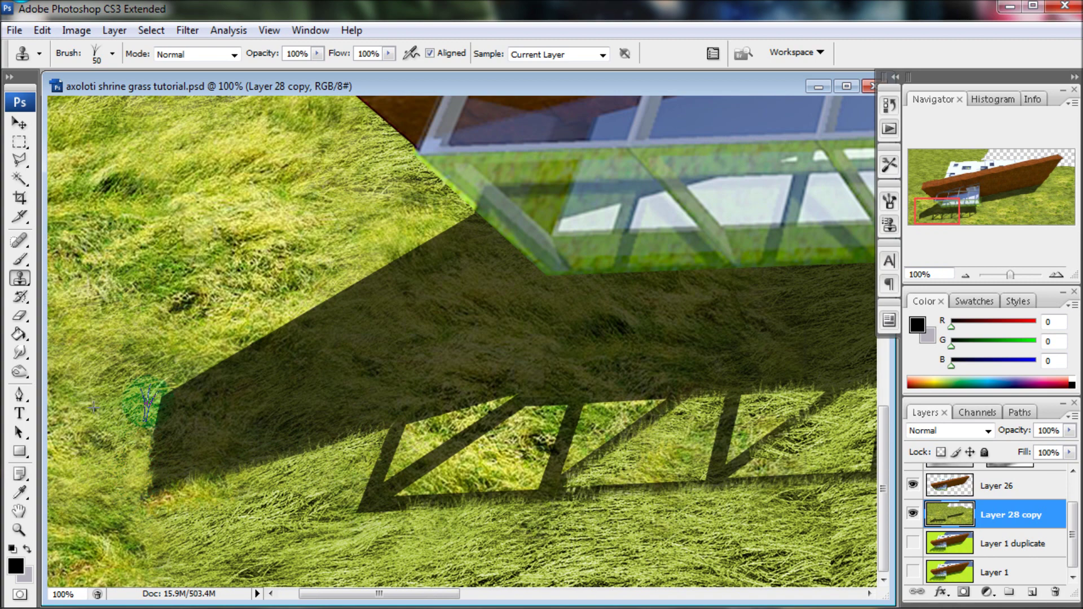
left_click_drag(451, 226, 153, 406)
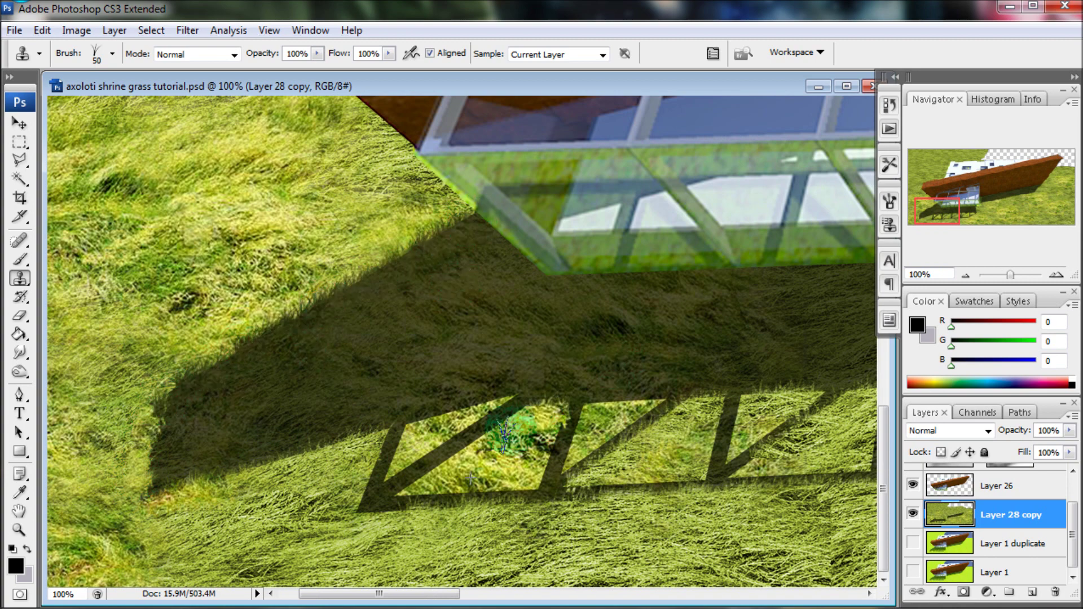
left_click_drag(459, 397, 513, 403)
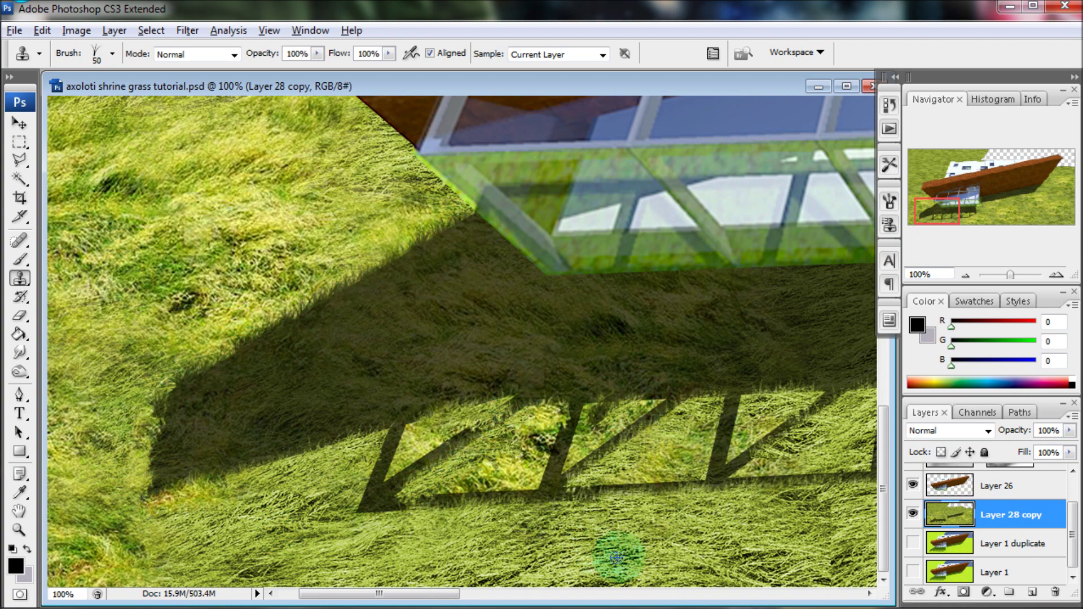
With a smaller brush, clone grass along the lattice shadow, then zoom out.
key("bracketleft")
mouse_move(688, 479)
left_mouse_down()
mouse_move(561, 495)
mouse_move(379, 496)
mouse_move(362, 483)
mouse_move(493, 406)
left_mouse_up()
key("bracketleft")
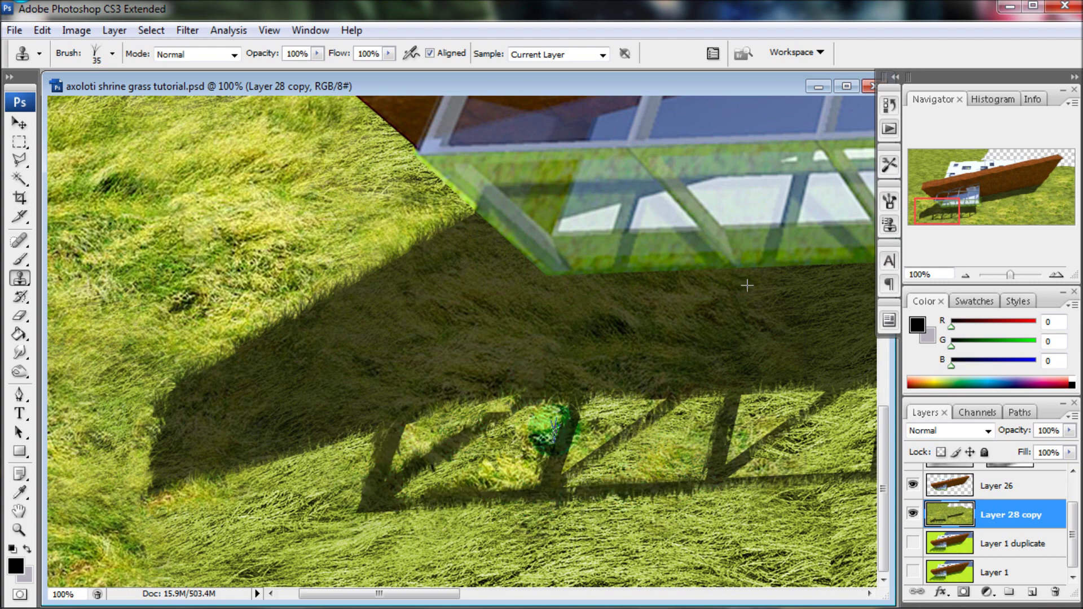
left_click_drag(855, 341, 626, 344)
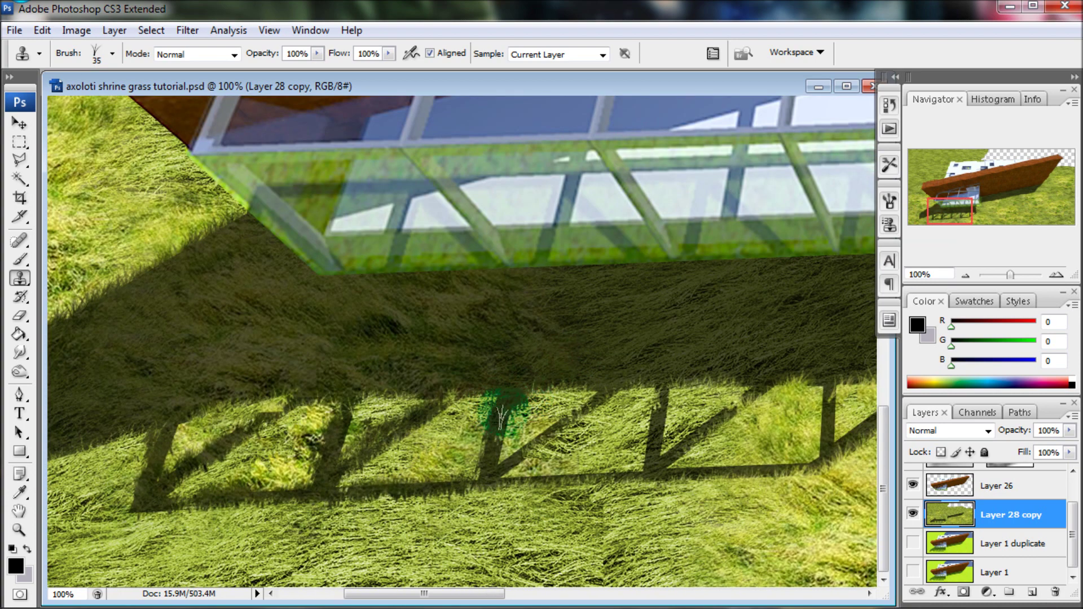
left_click_drag(962, 207, 970, 205)
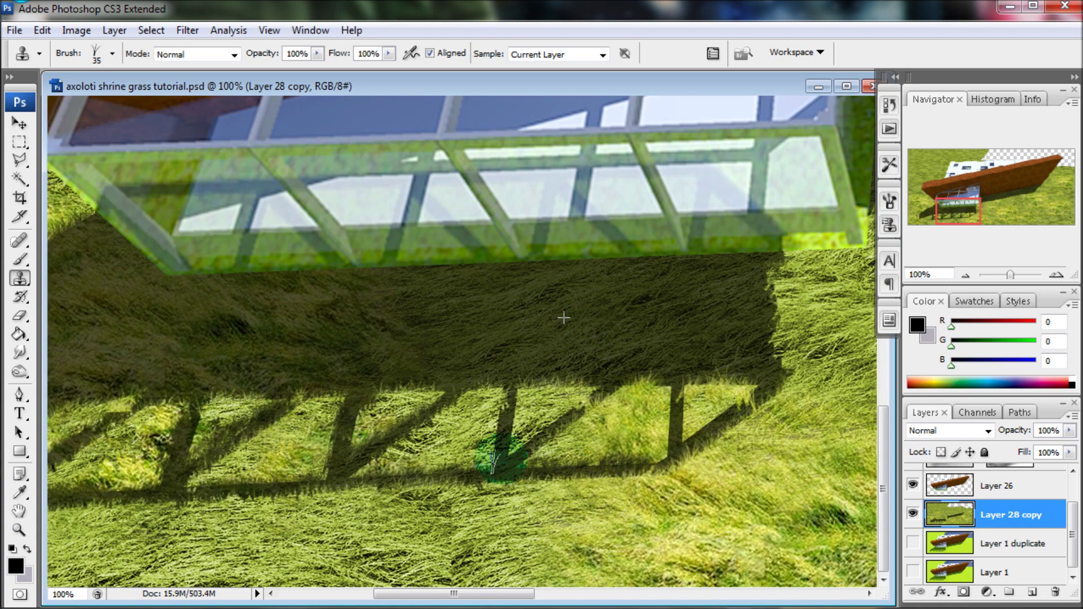
left_click_drag(519, 445, 512, 379)
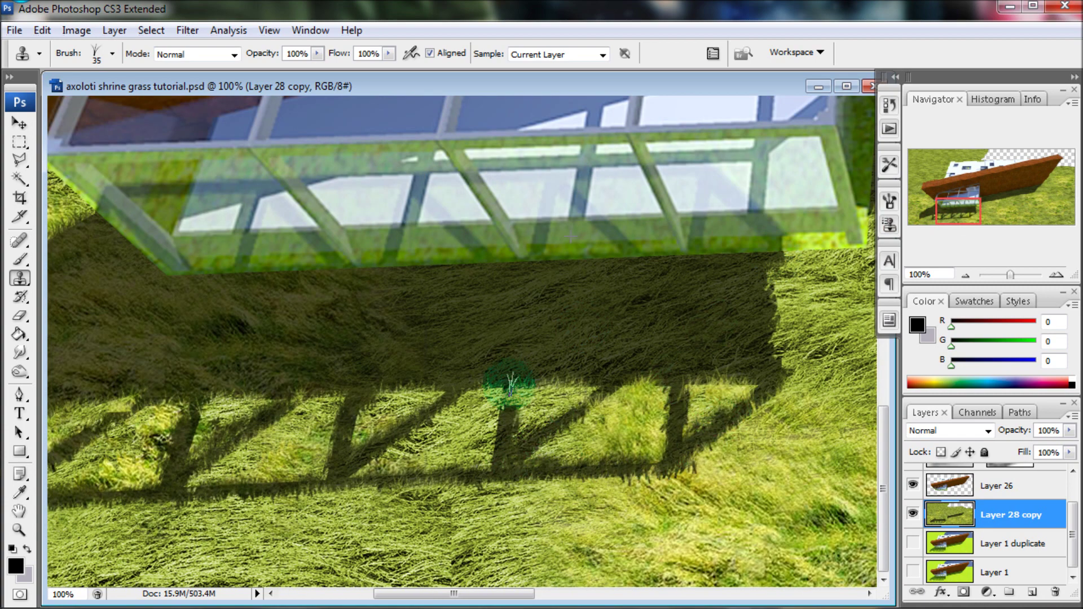
left_click_drag(1009, 274, 1010, 276)
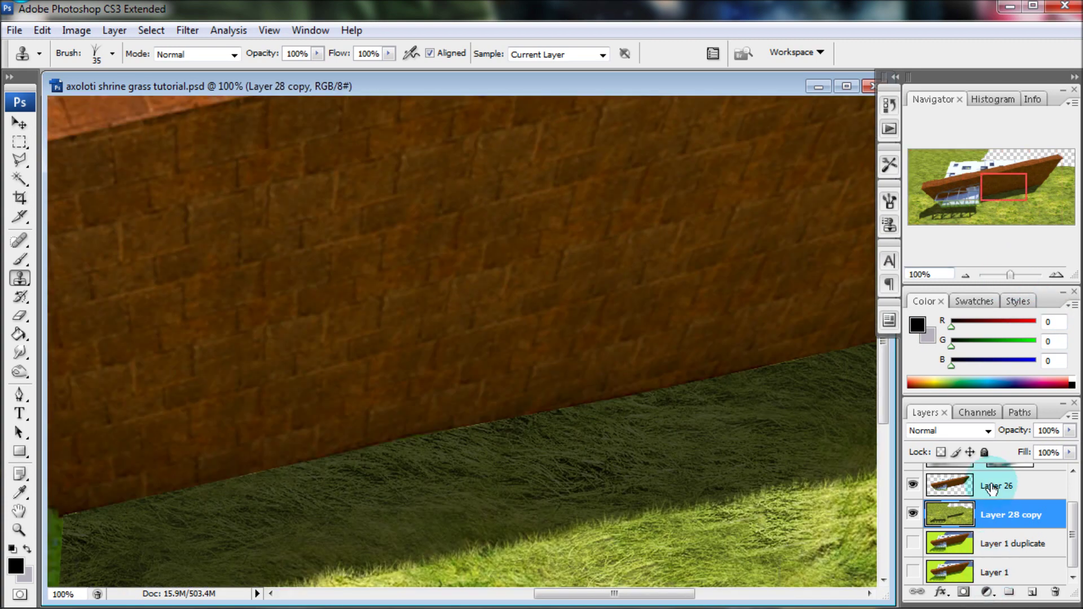
On Layer 26, set the Eraser to the 134 grass brush at 50 px and 100% opacity.
left_click(998, 487)
left_click(20, 319)
left_click(105, 128)
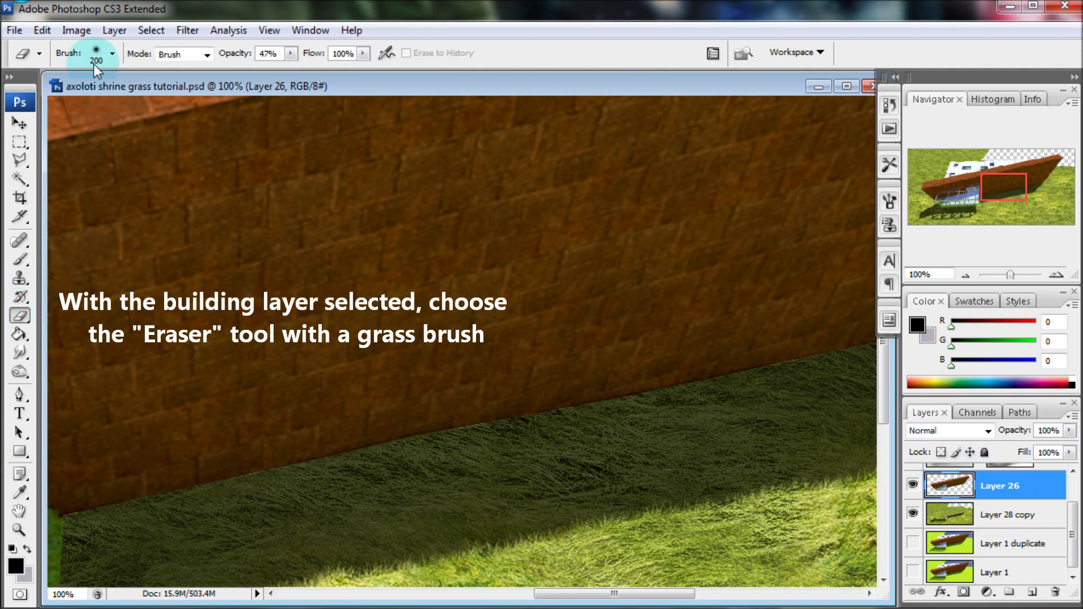
left_click(111, 54)
left_click(141, 249)
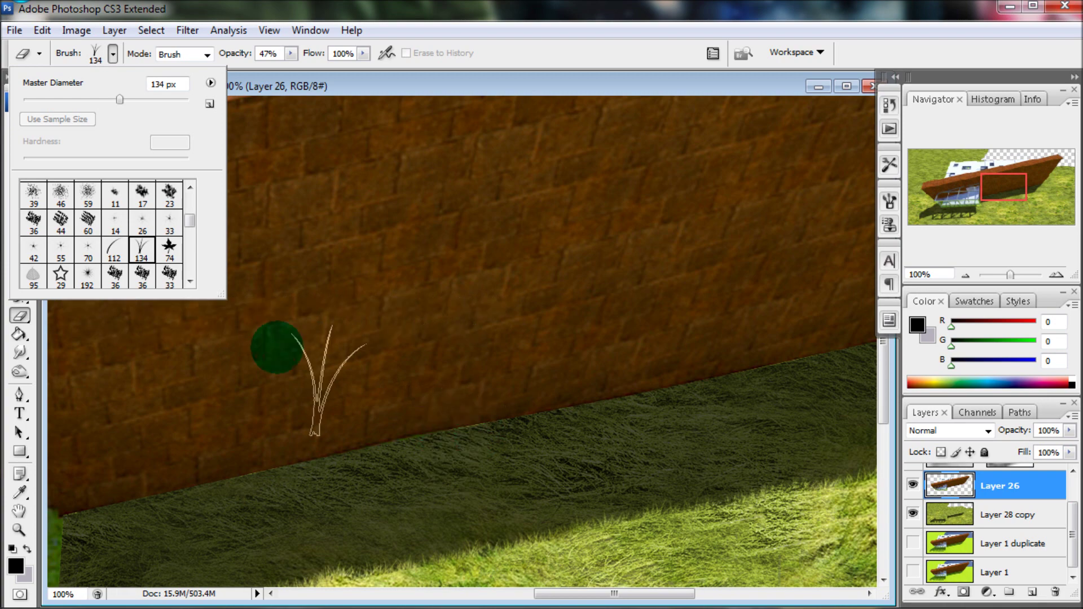
left_click(113, 54)
key("bracketleft")
key("bracketleft")
key("bracketleft")
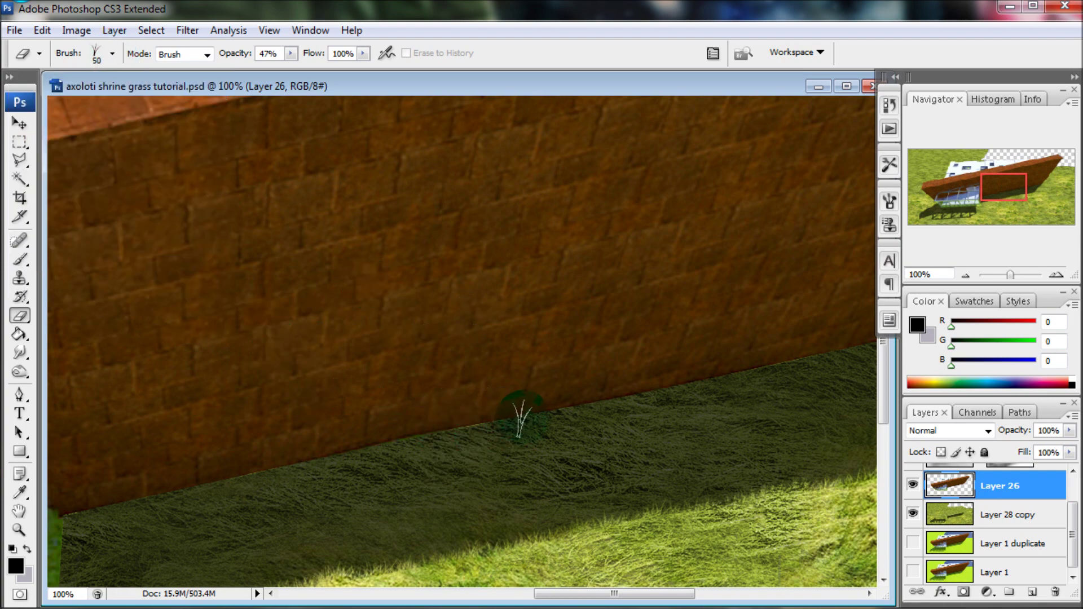
left_click_drag(235, 53, 265, 53)
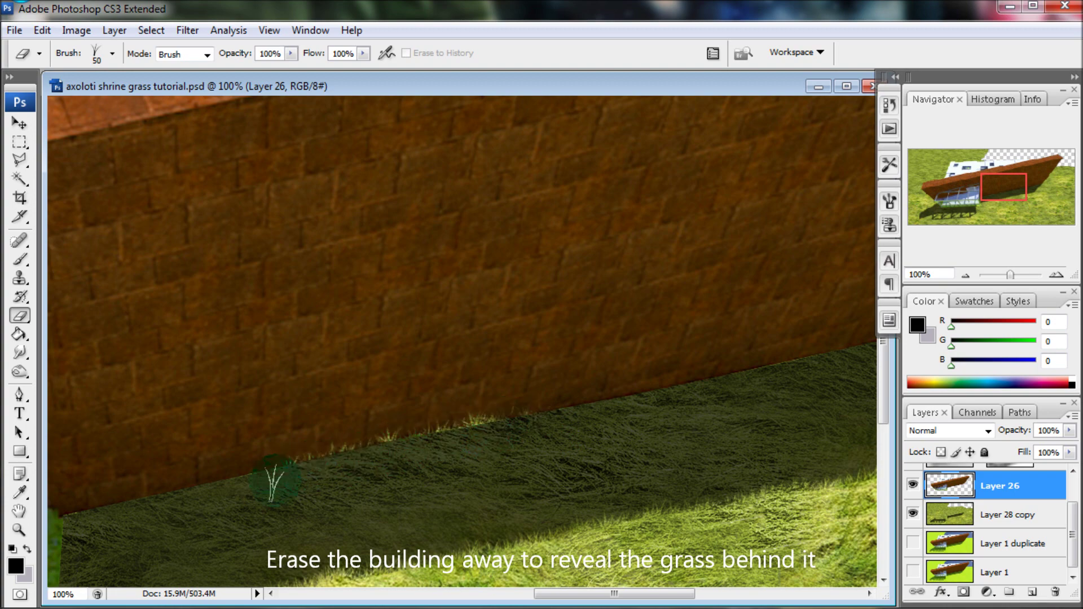
Erase grass-blade shapes along the wall's base, then reselect Layer 28 copy.
left_click_drag(71, 510, 800, 355)
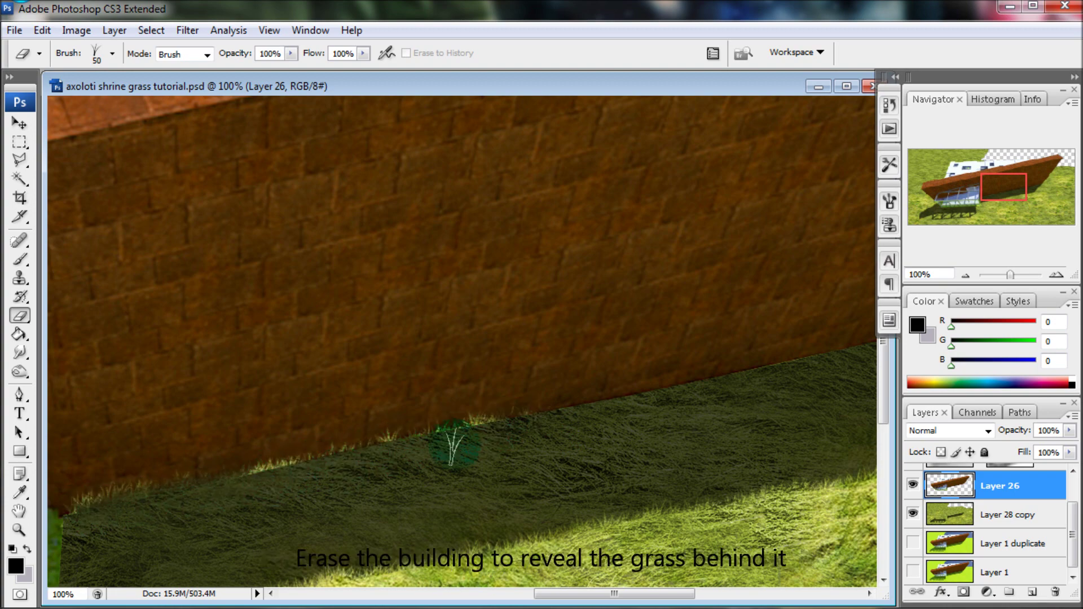
left_click_drag(995, 194, 1013, 192)
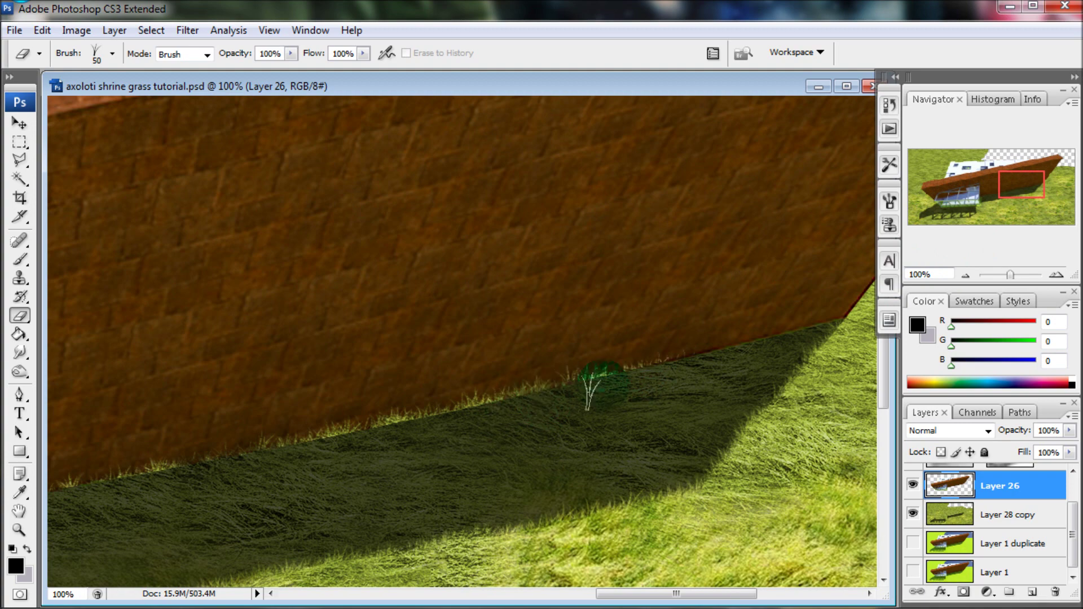
left_click_drag(660, 367, 834, 317)
left_click(992, 514)
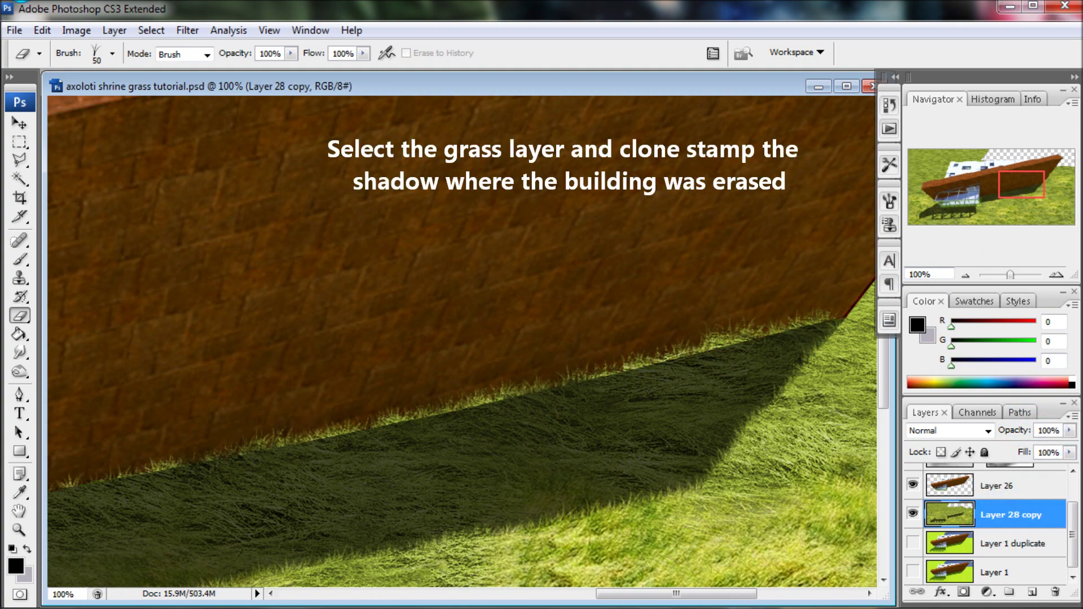
Clone shadowed grass along the full wall base on Layer 28 copy, then zoom out to 30%.
left_click(19, 277)
mouse_move(393, 413)
left_mouse_down()
mouse_move(314, 435)
mouse_move(363, 416)
mouse_move(278, 437)
mouse_move(277, 429)
mouse_move(725, 333)
mouse_move(675, 346)
left_mouse_up()
mouse_move(781, 324)
left_mouse_down()
mouse_move(716, 343)
mouse_move(746, 337)
left_mouse_up()
left_click_drag(819, 313, 691, 344)
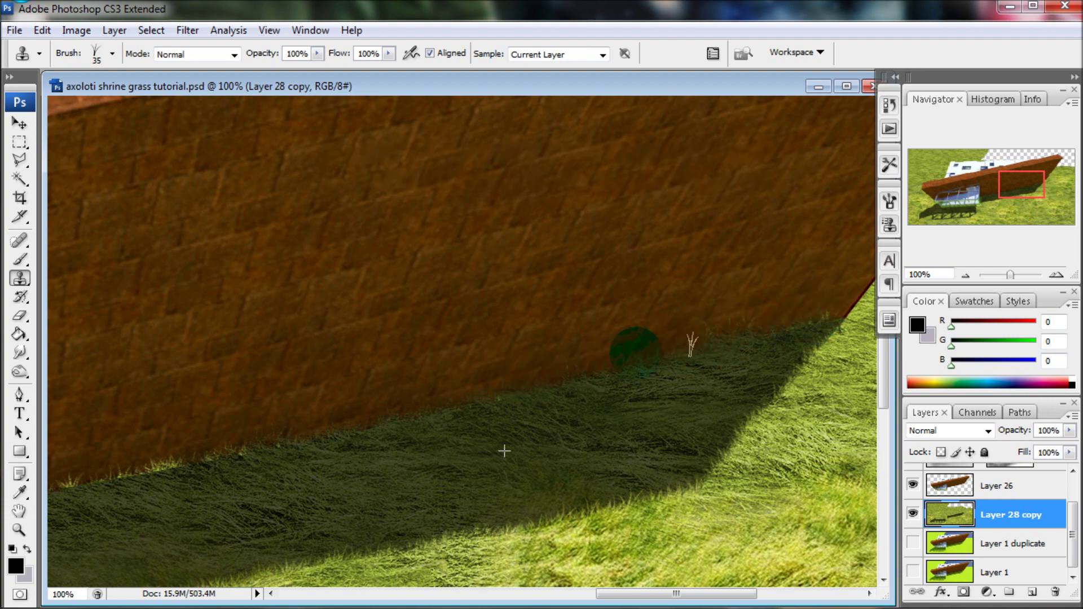
left_click_drag(1022, 184, 1002, 193)
mouse_move(586, 294)
left_mouse_down()
mouse_move(528, 302)
mouse_move(556, 307)
left_mouse_up()
left_click_drag(445, 320, 158, 375)
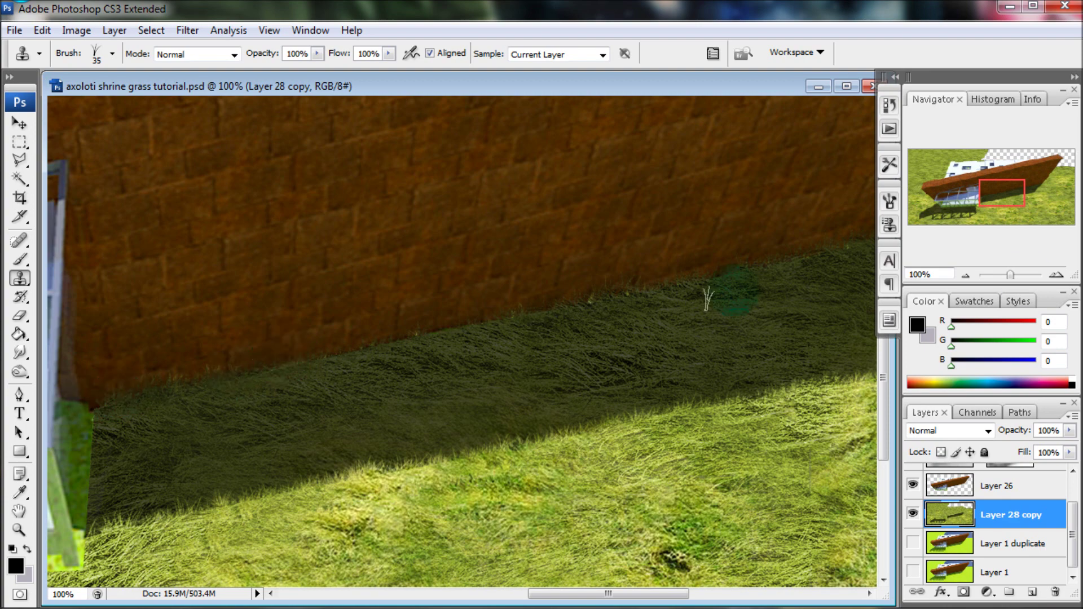
left_click(1026, 278)
left_click_drag(1009, 277, 1005, 276)
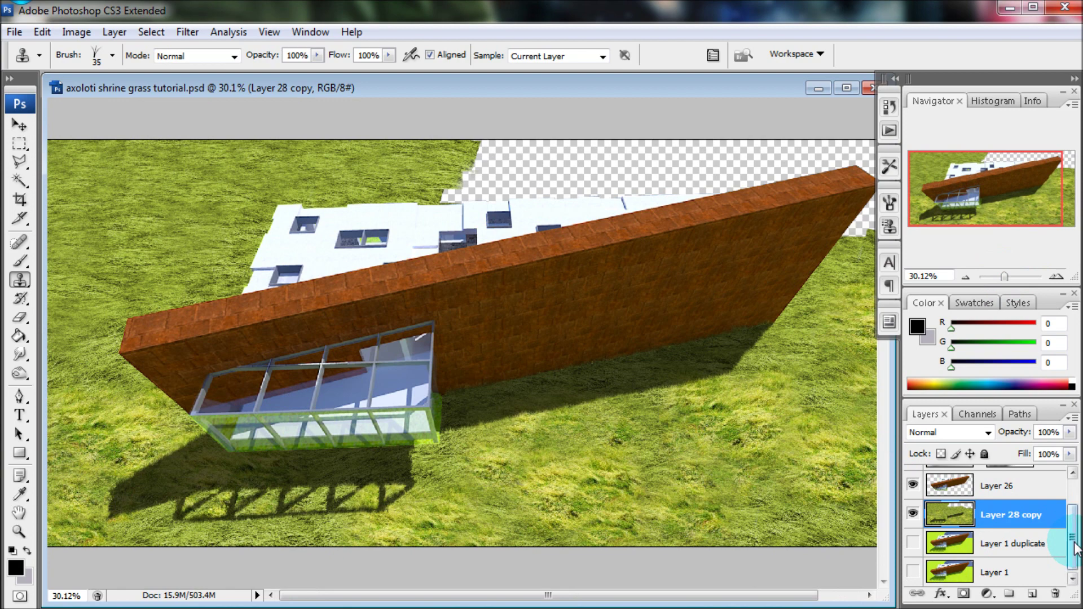
Show the top masked layer and apply Levels with inputs 15 and 217 to Layer 28 copy.
scroll(992, 524, "up", 1)
left_click(912, 479)
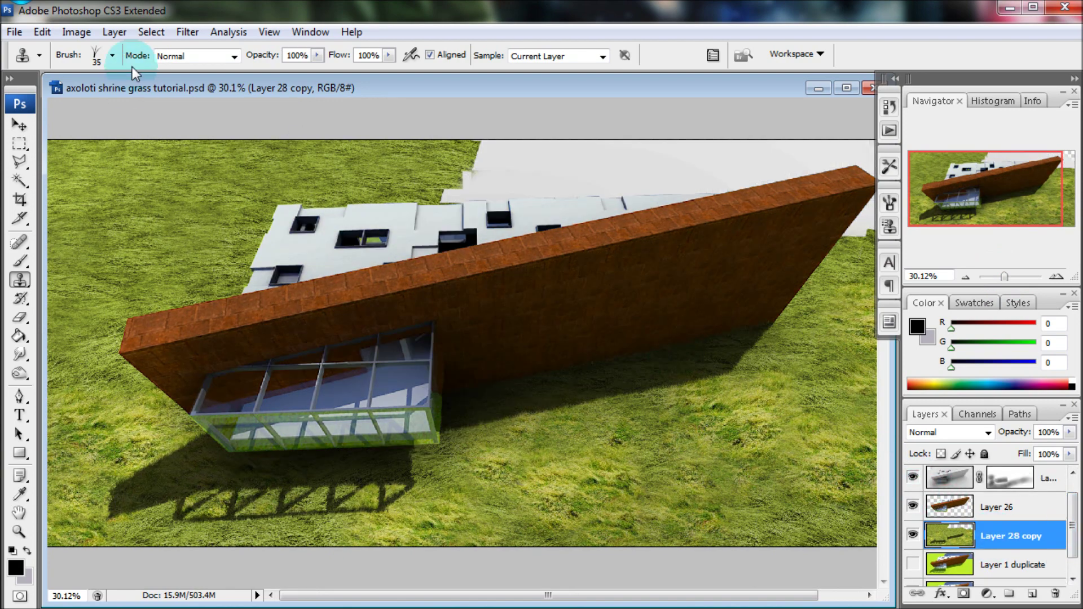
left_click(77, 31)
left_click(191, 75)
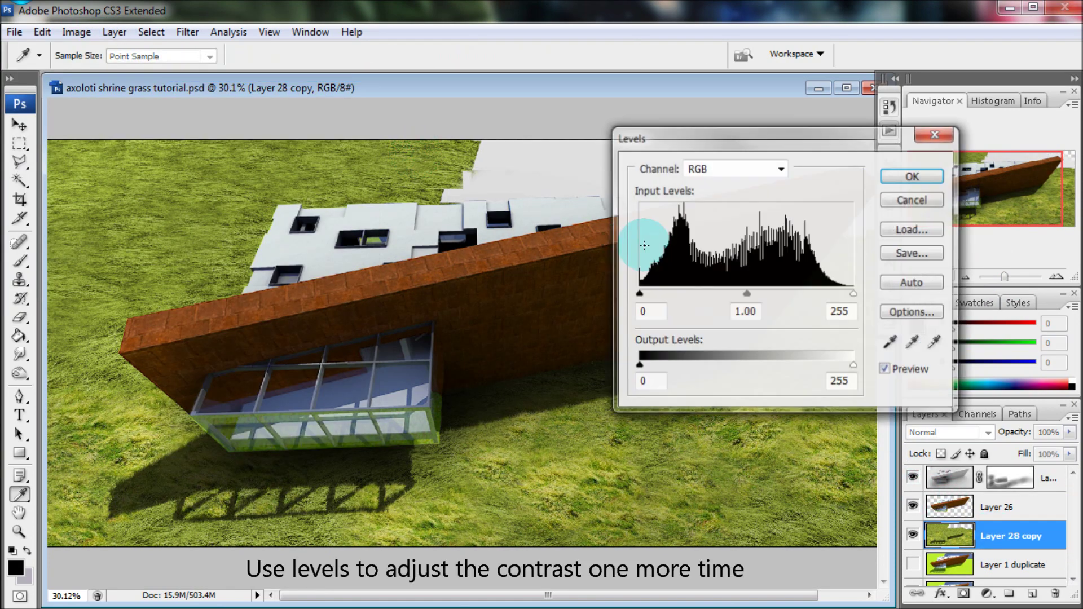
left_click_drag(644, 292, 650, 292)
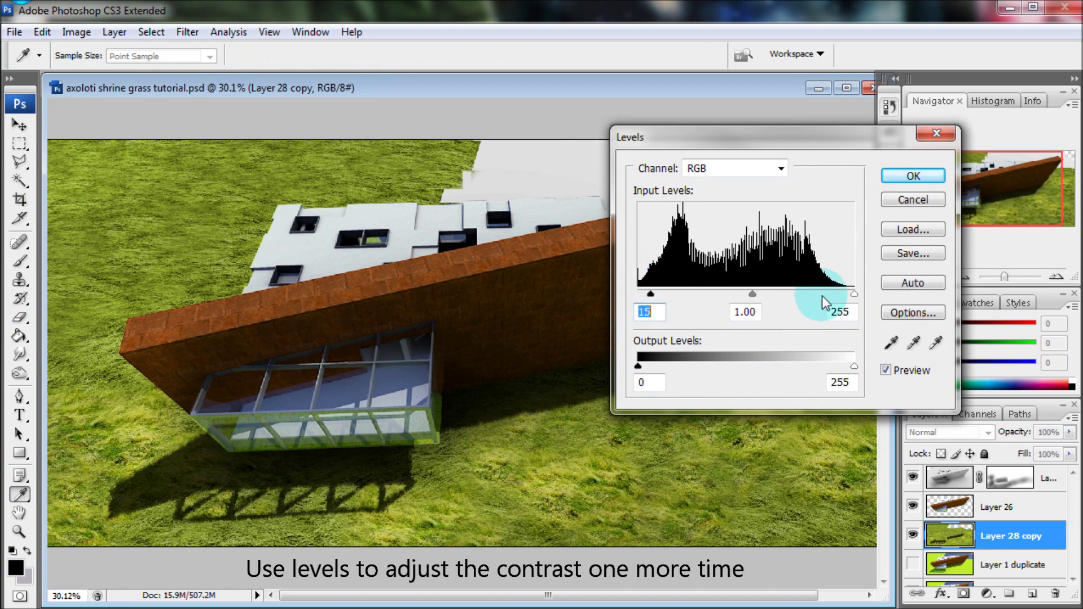
left_click_drag(851, 295, 821, 296)
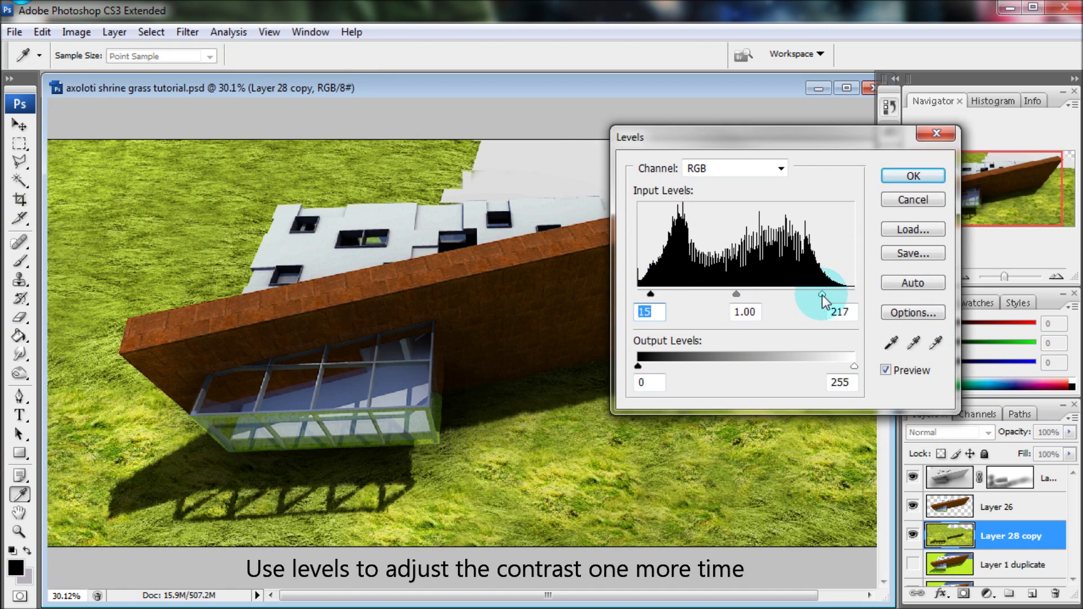
left_click(905, 178)
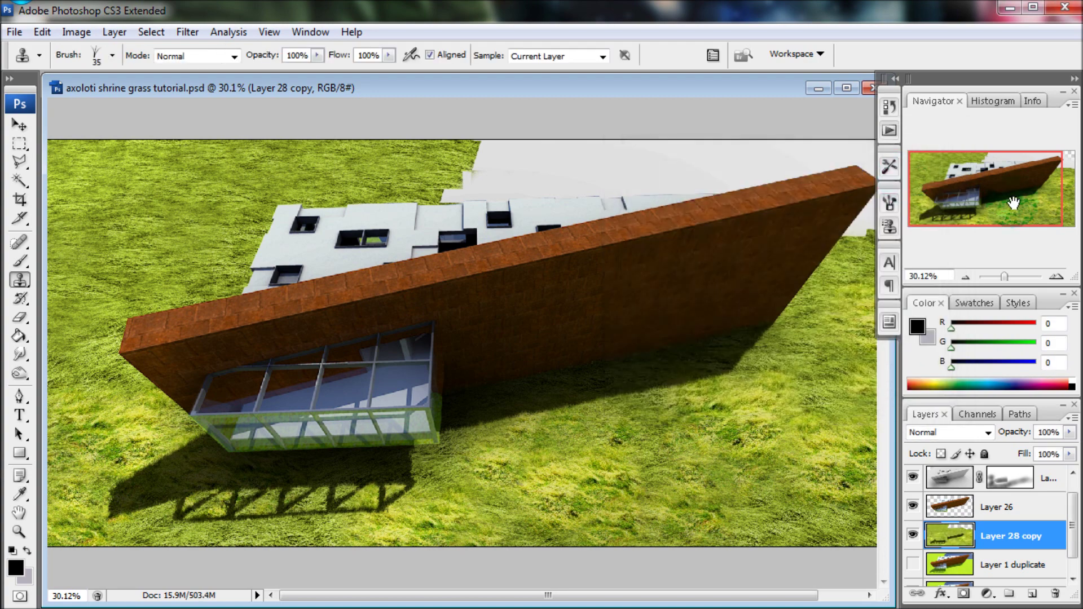
left_click_drag(1013, 203, 1022, 203)
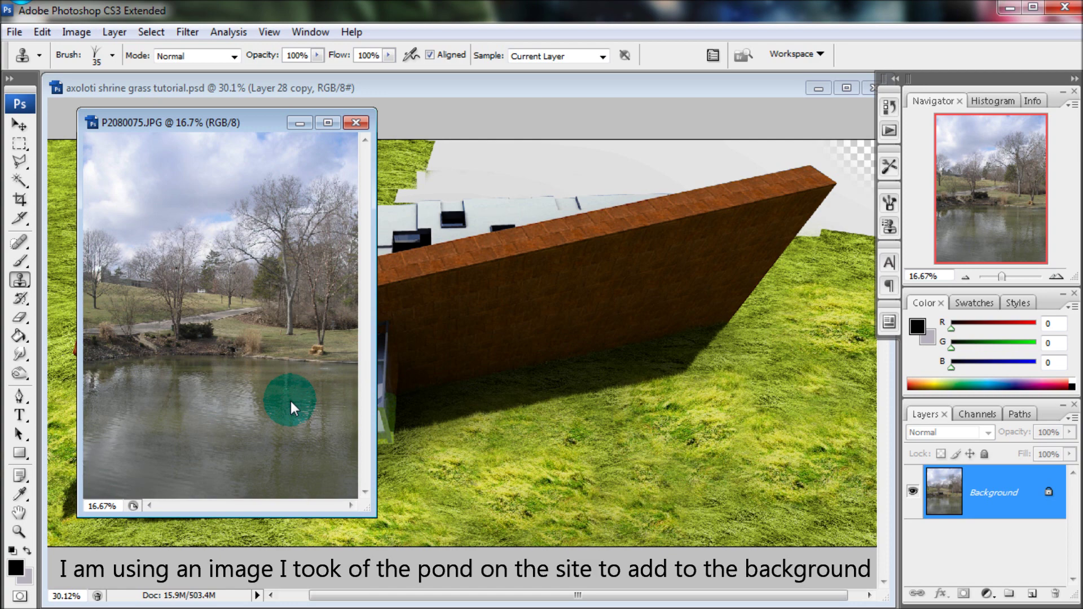
Copy the lower pond water into the rendering behind the wall and squash it vertically.
left_click_drag(373, 428, 576, 428)
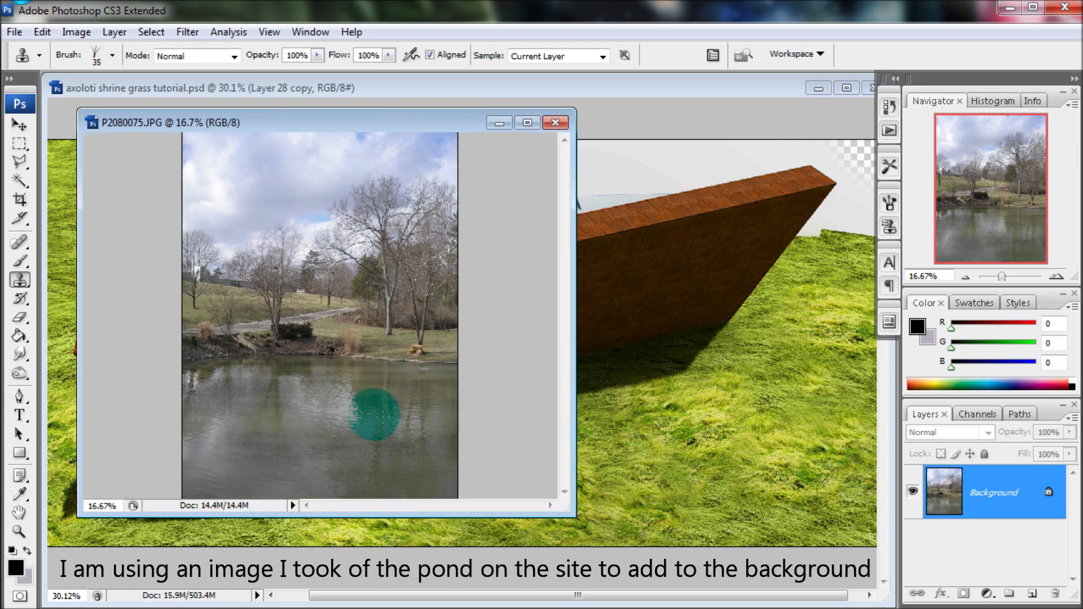
left_click(22, 144)
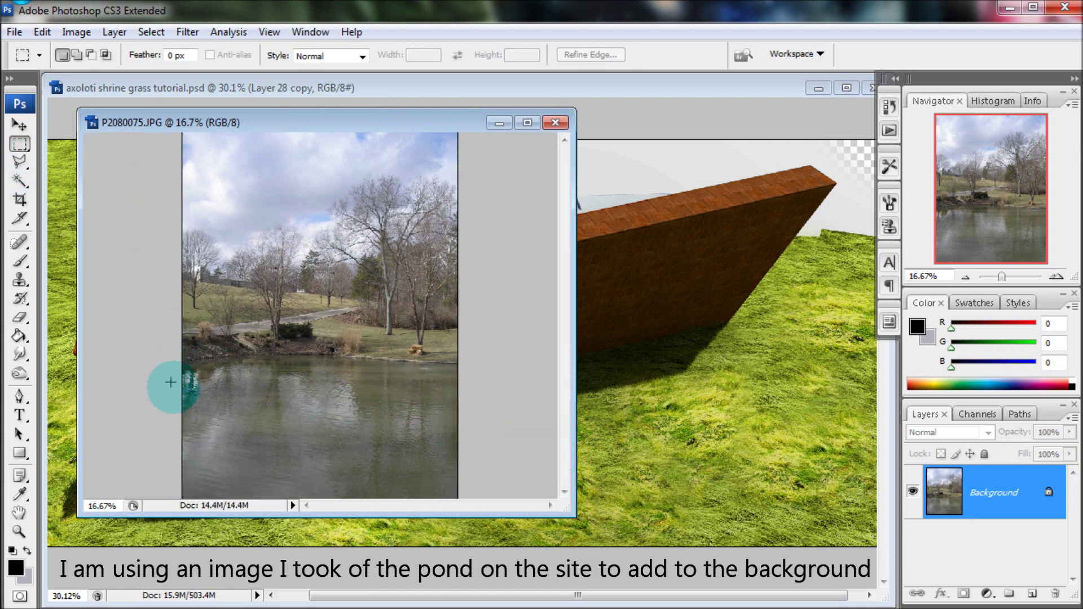
left_click_drag(172, 380, 502, 483)
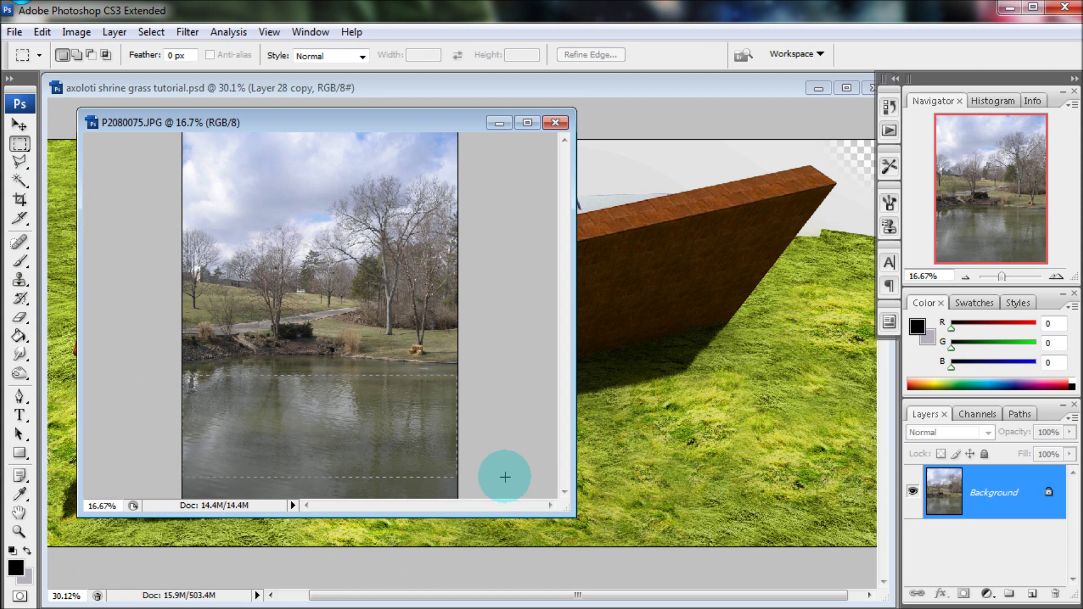
left_click(20, 125)
left_click_drag(417, 408, 624, 331)
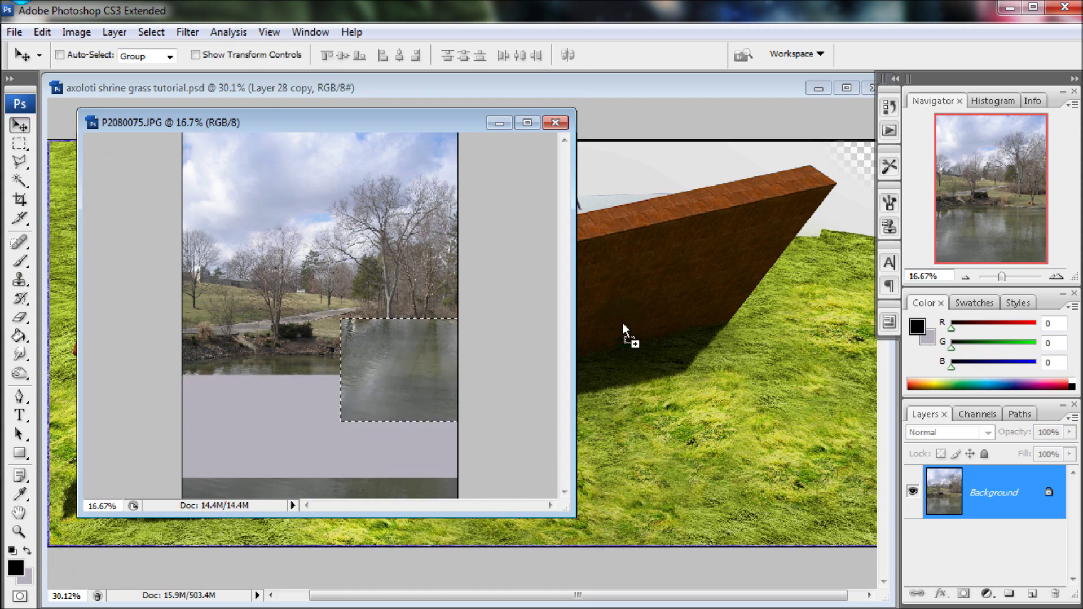
left_click_drag(797, 200, 799, 203)
mouse_move(829, 249)
left_mouse_down()
mouse_move(788, 254)
mouse_move(824, 249)
left_mouse_up()
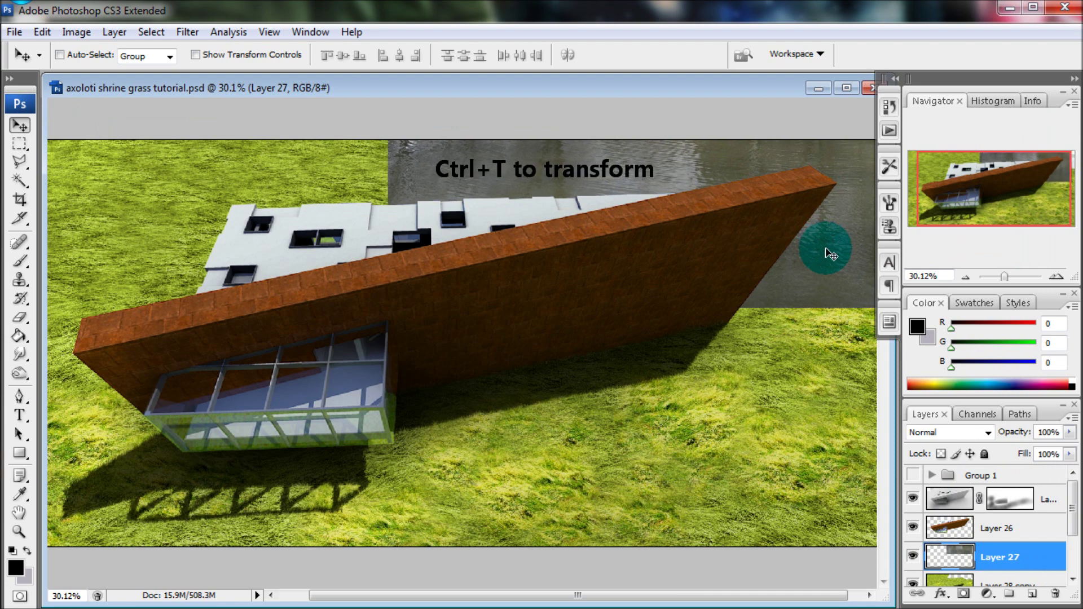
key("ctrl+t")
left_click_drag(635, 310, 649, 269)
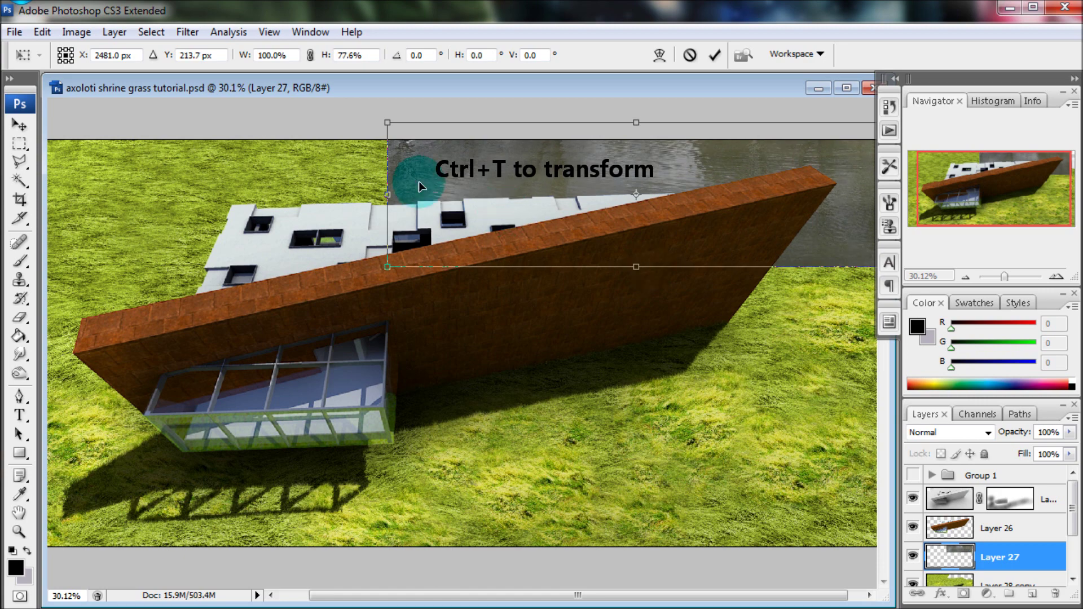
left_click(715, 55)
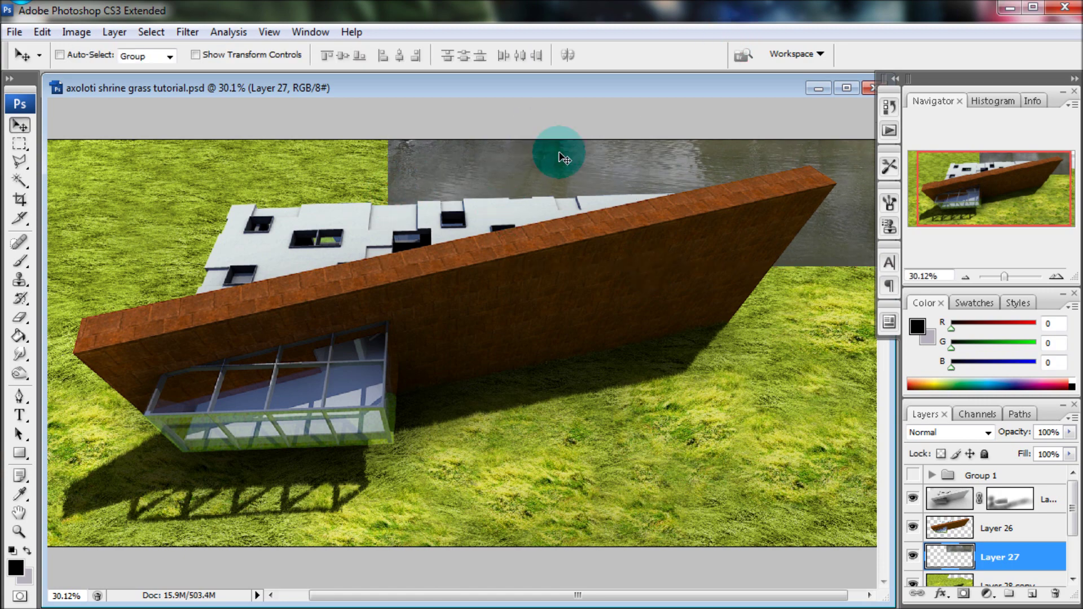
Apply Levels to the pond, raising the black point to 28 and lowering the white point.
left_click(76, 32)
mouse_move(44, 75)
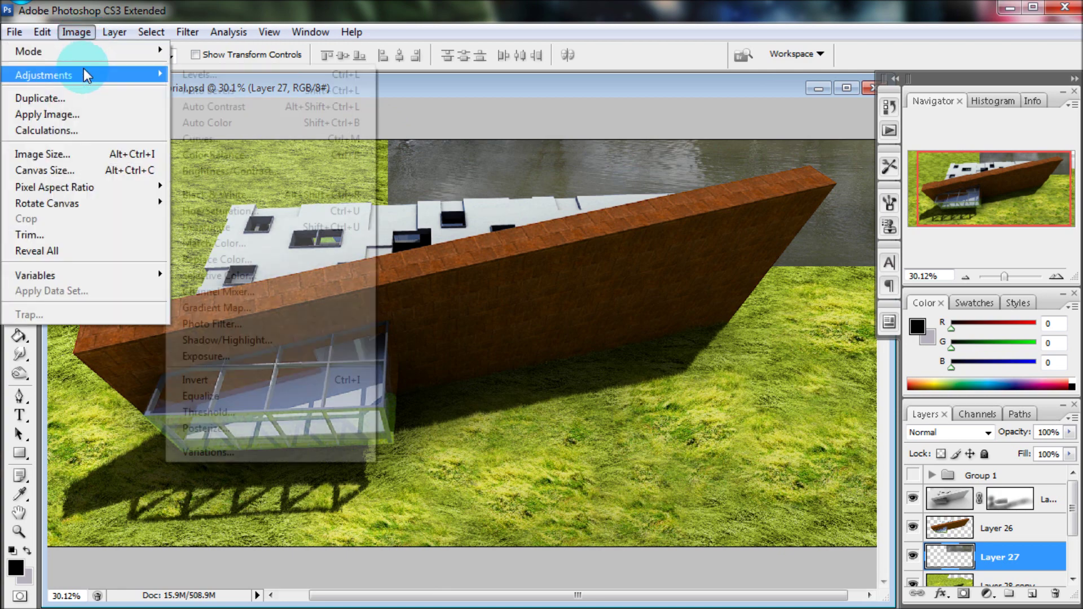
left_click(217, 75)
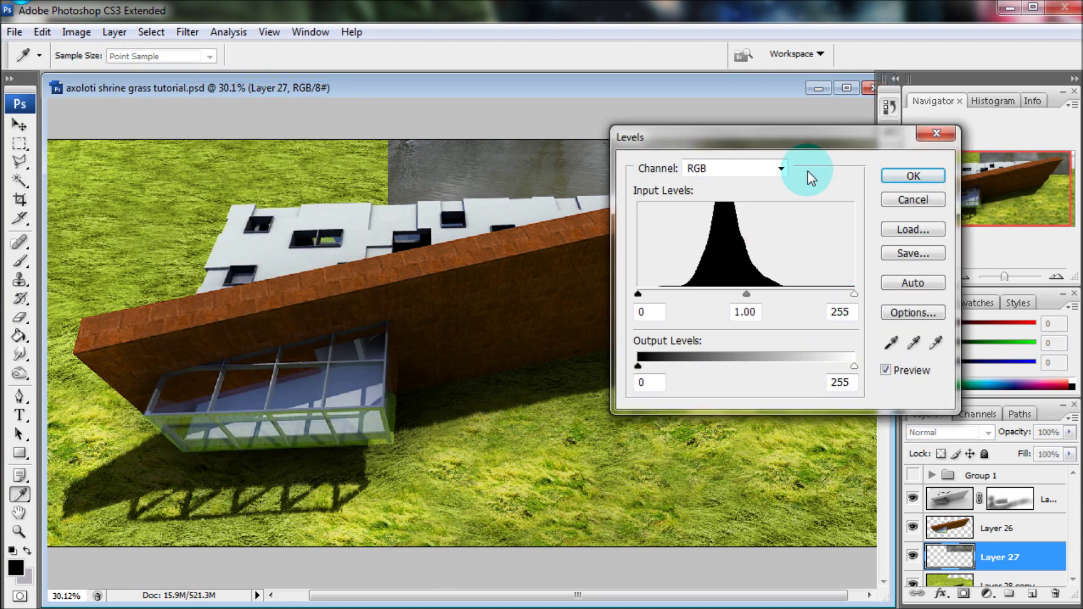
left_click_drag(804, 137, 749, 277)
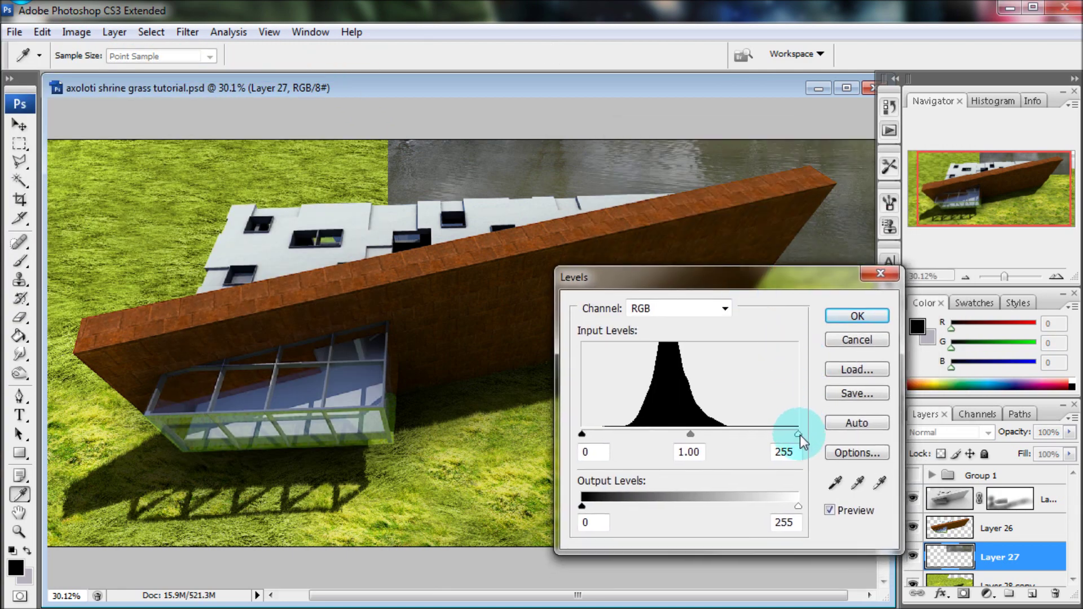
left_click_drag(783, 435, 756, 432)
left_click_drag(594, 433, 605, 433)
left_click_drag(759, 433, 751, 432)
left_click(868, 314)
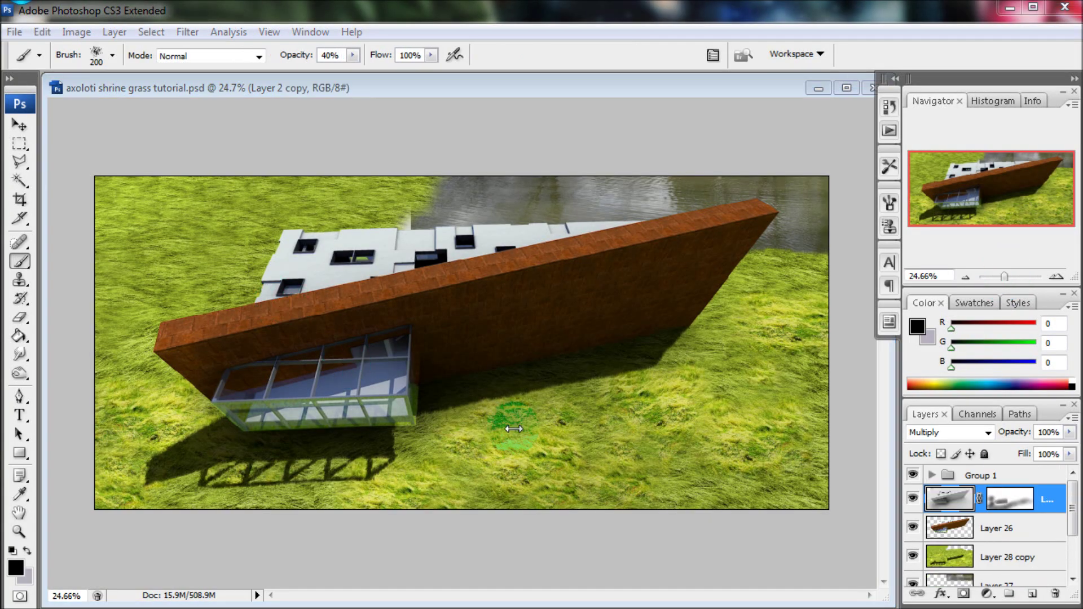
Create a trees layer group and Color Range-select the black background in ACERPLA7.TIF.
left_click(1009, 594)
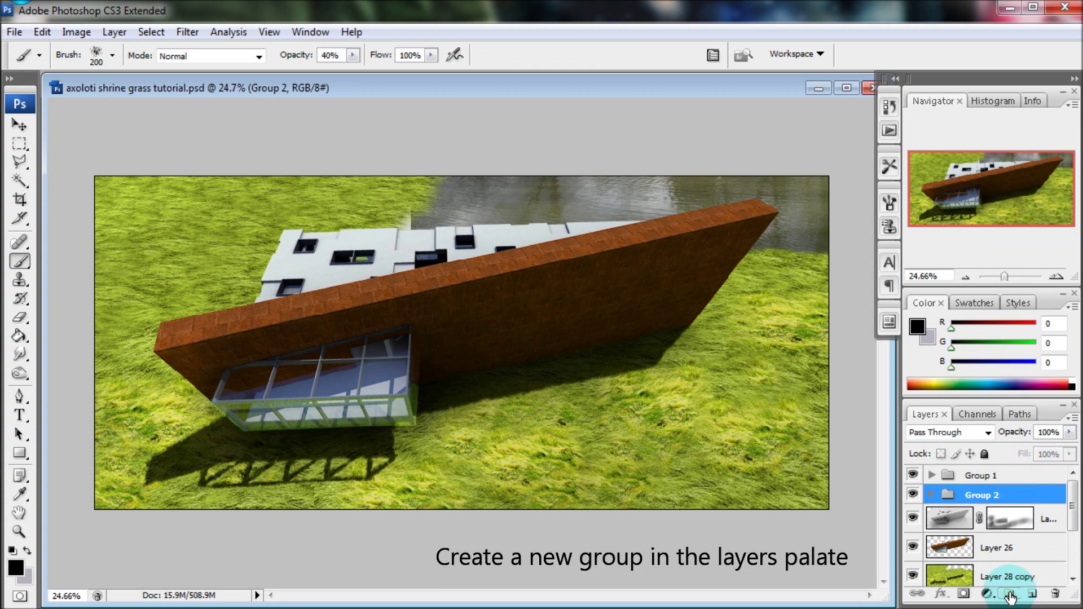
left_click(991, 496)
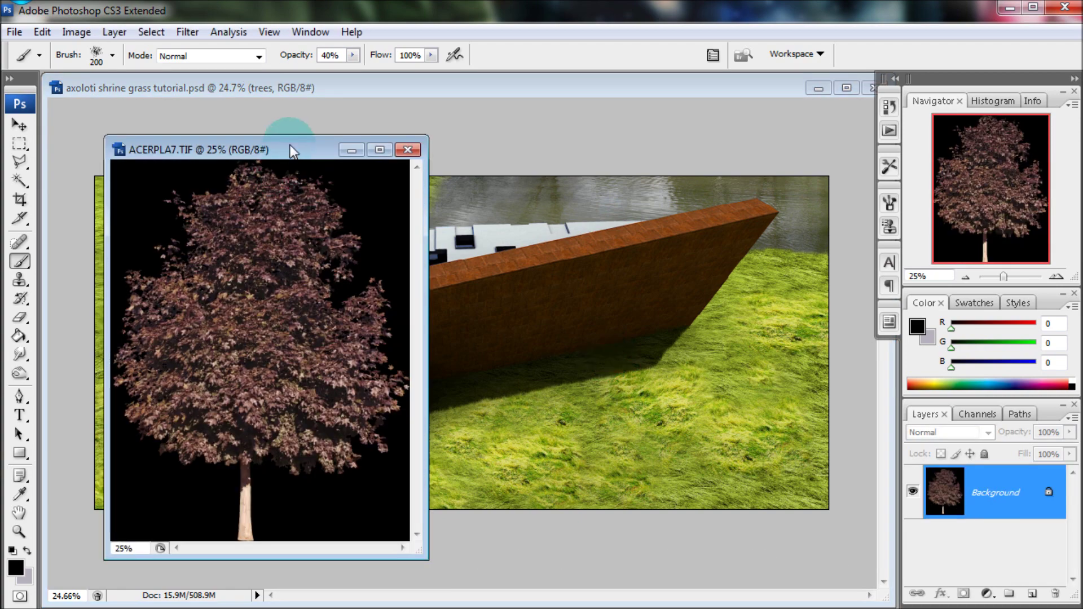
left_click_drag(292, 151, 215, 83)
left_click(153, 34)
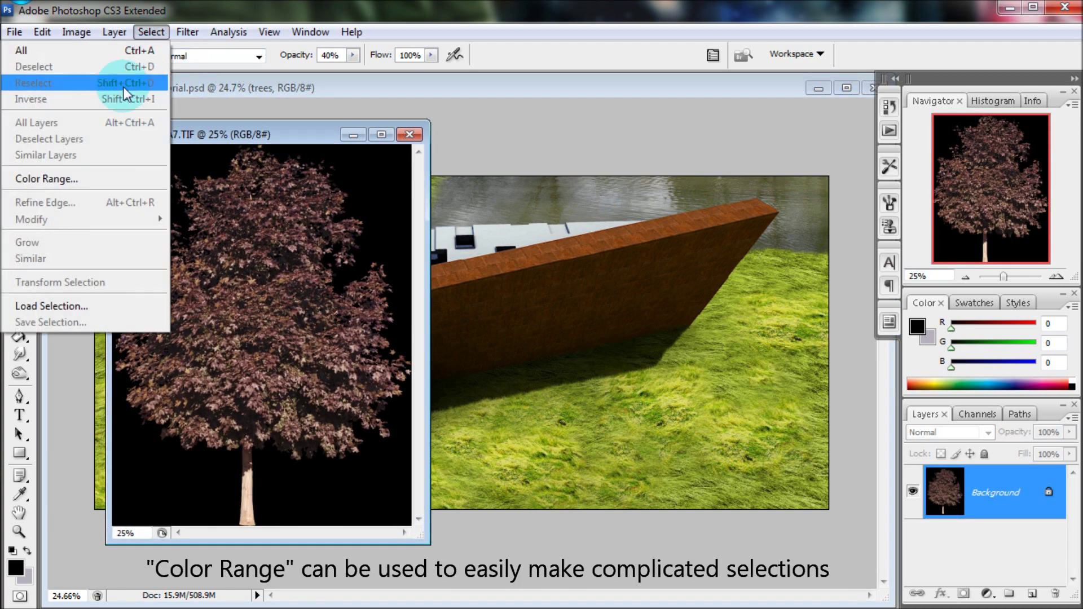
left_click(97, 177)
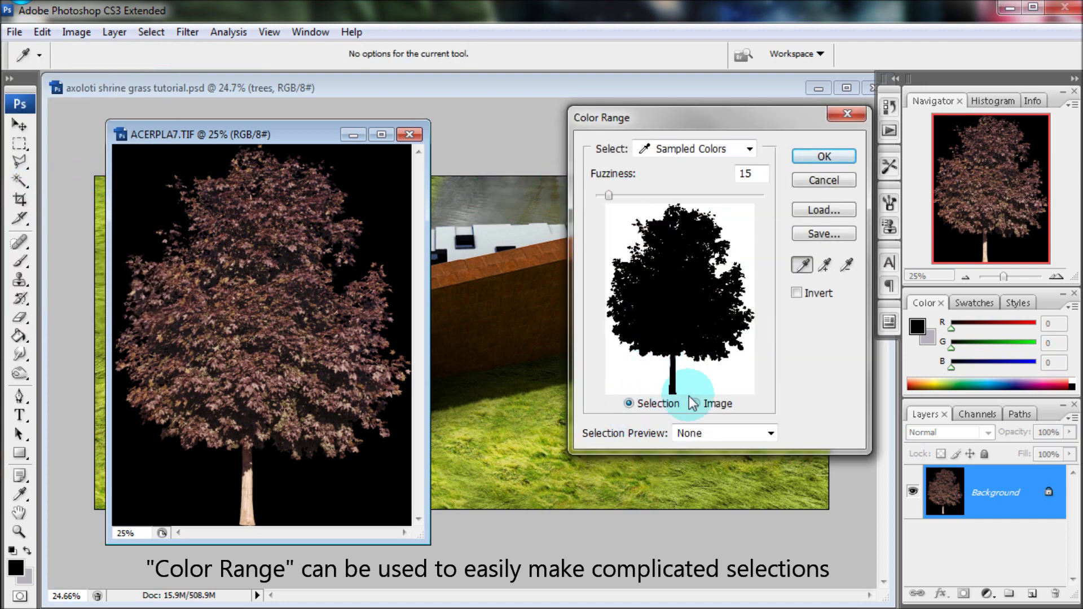
left_click(695, 403)
left_click(628, 404)
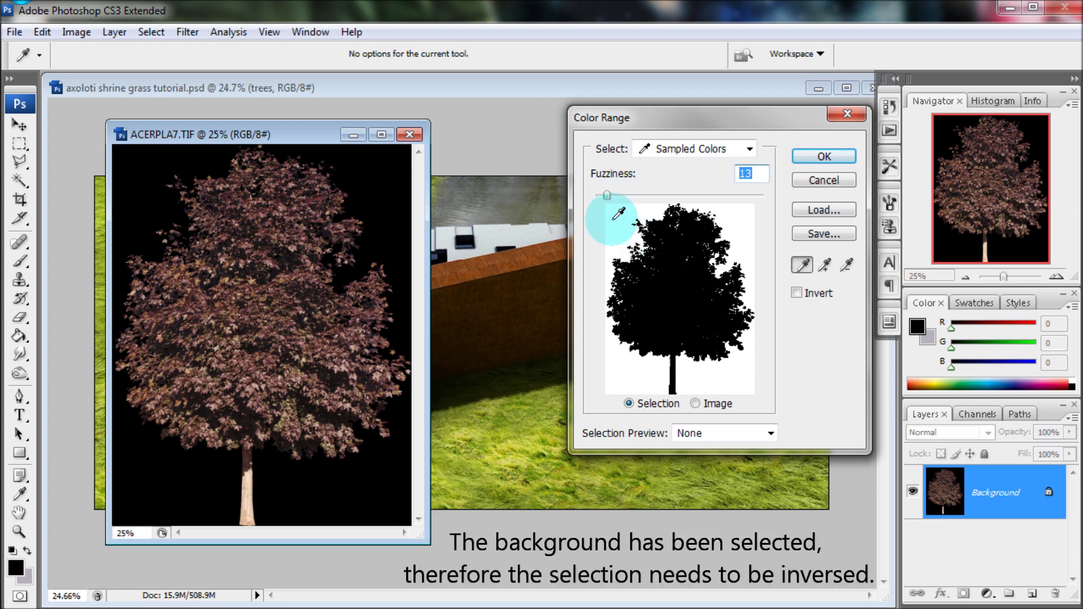
left_click(824, 157)
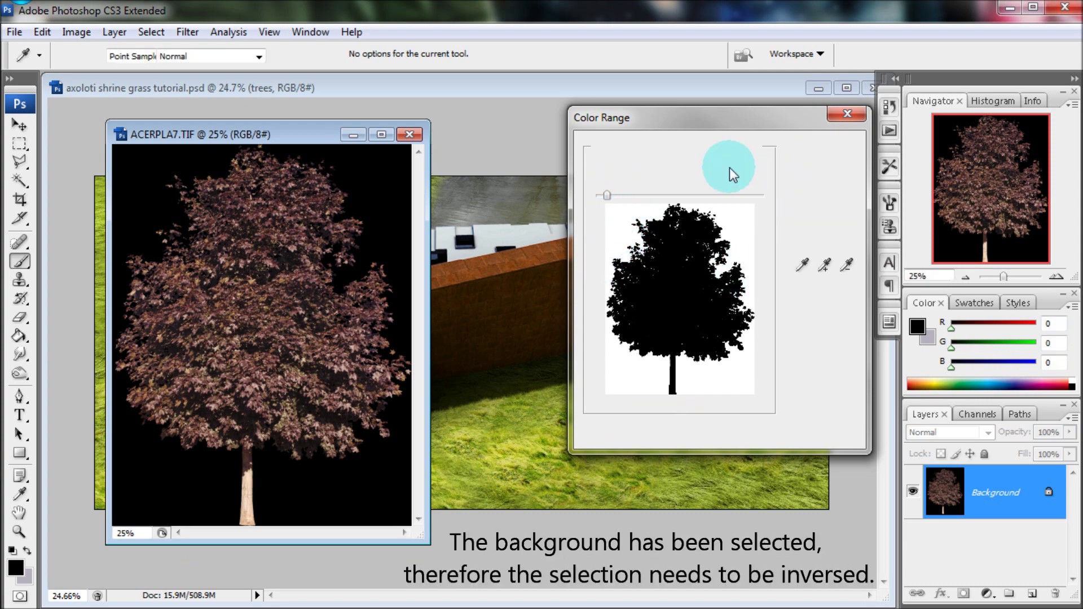
Invert the selection and drag the cut-out tree into the rendering.
left_click(151, 32)
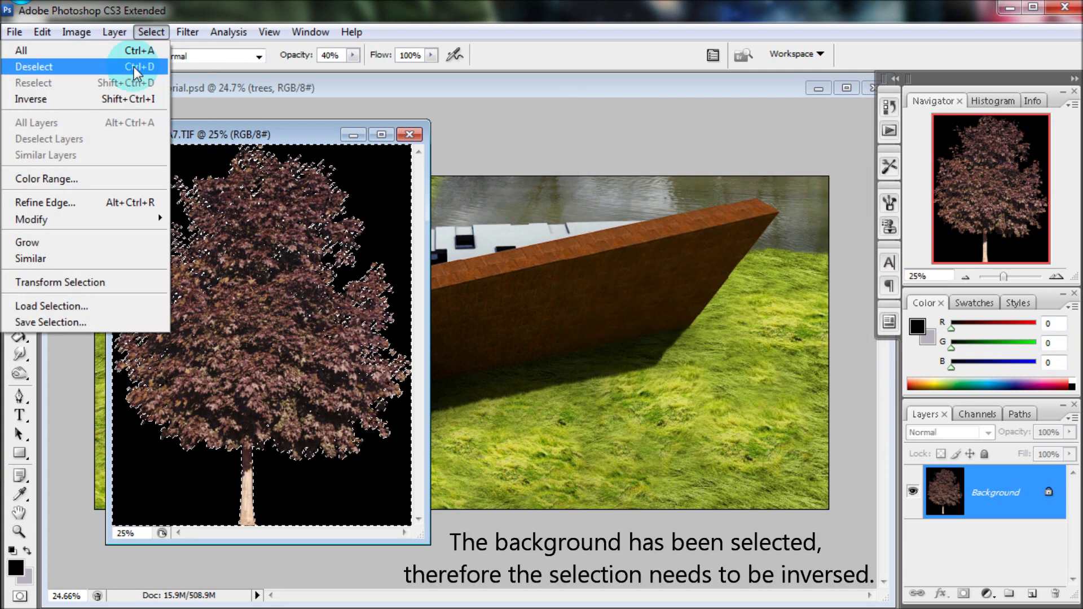
left_click(110, 101)
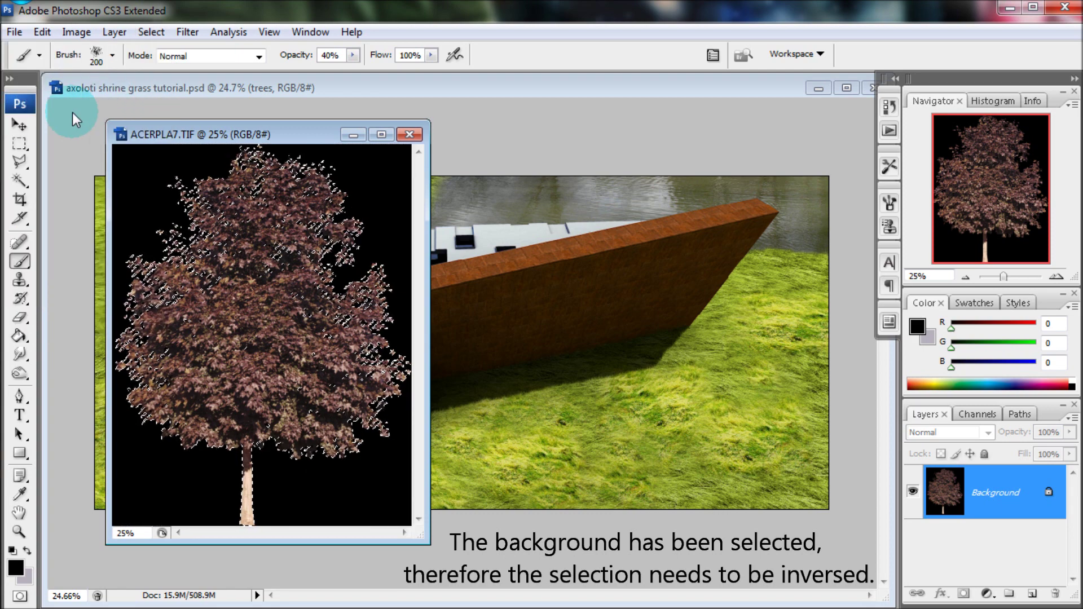
left_click(19, 125)
mouse_move(288, 326)
left_mouse_down()
mouse_move(742, 387)
mouse_move(741, 460)
left_mouse_up()
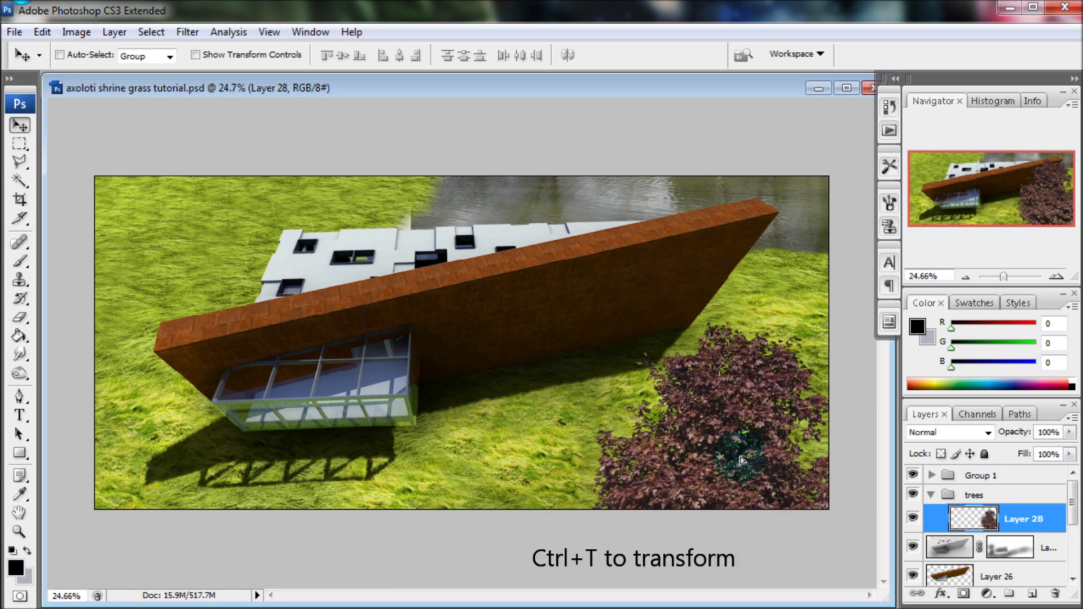
Squash the tree to about 89% height and position it in the bottom-right corner.
key("ctrl+t")
mouse_move(581, 322)
left_mouse_down()
mouse_move(580, 367)
mouse_move(540, 366)
left_mouse_up()
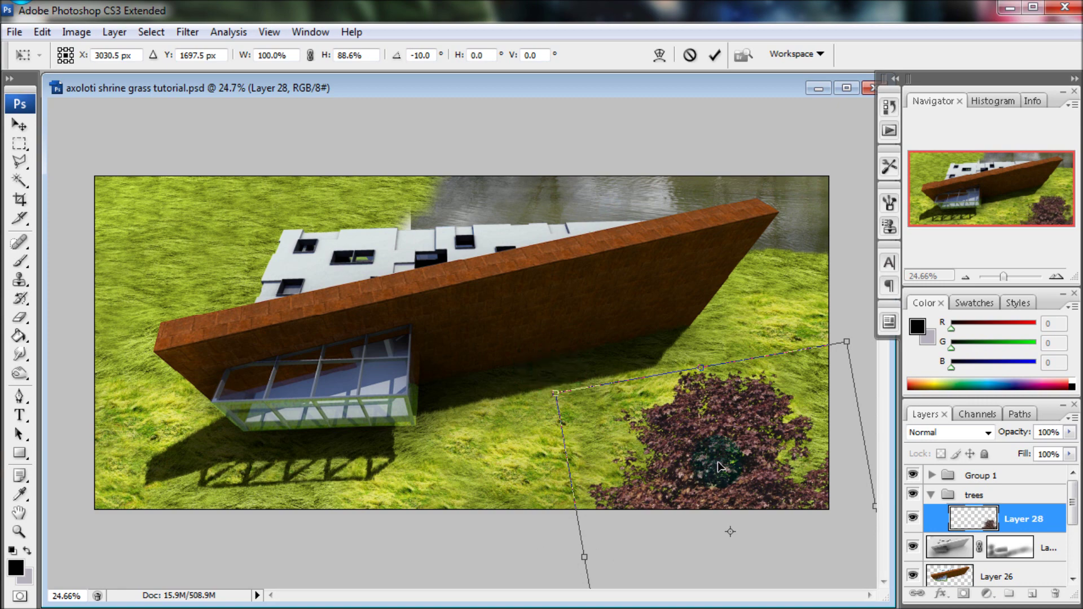
left_click_drag(717, 463, 772, 469)
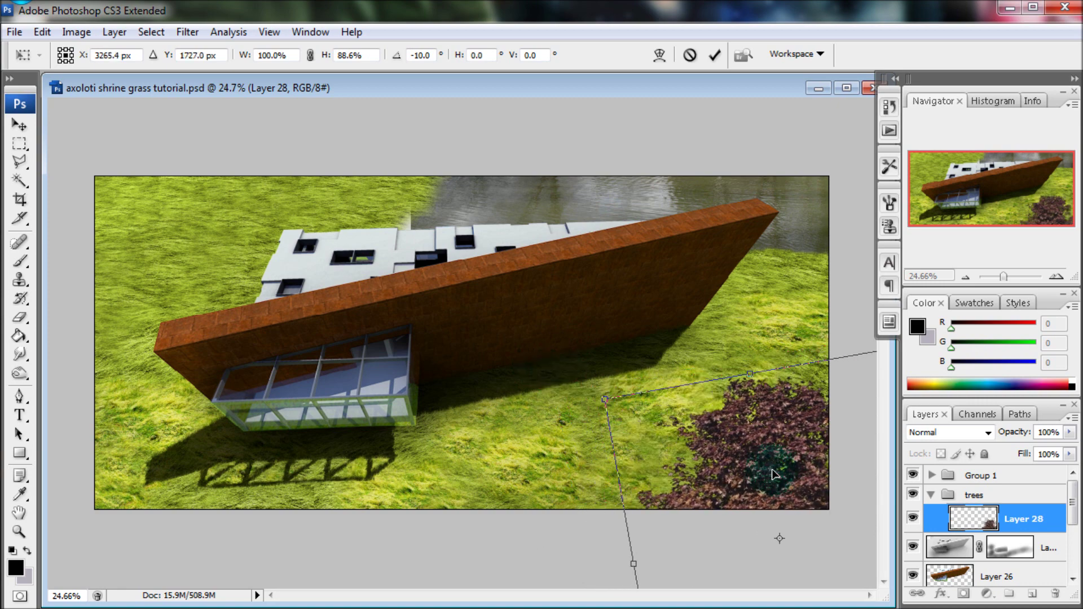
left_click(714, 54)
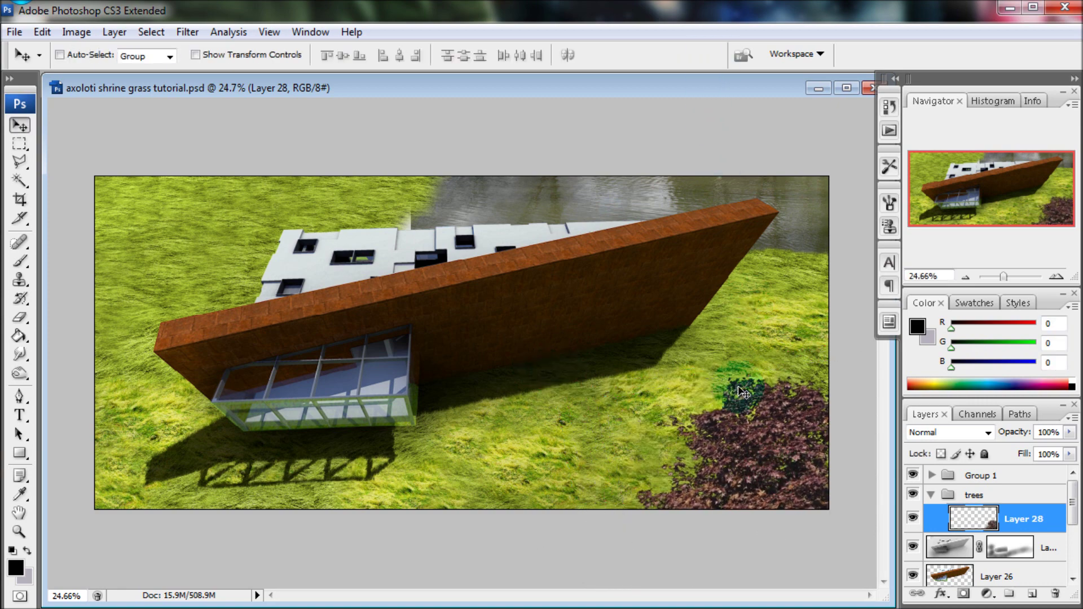
left_click_drag(751, 469, 731, 443)
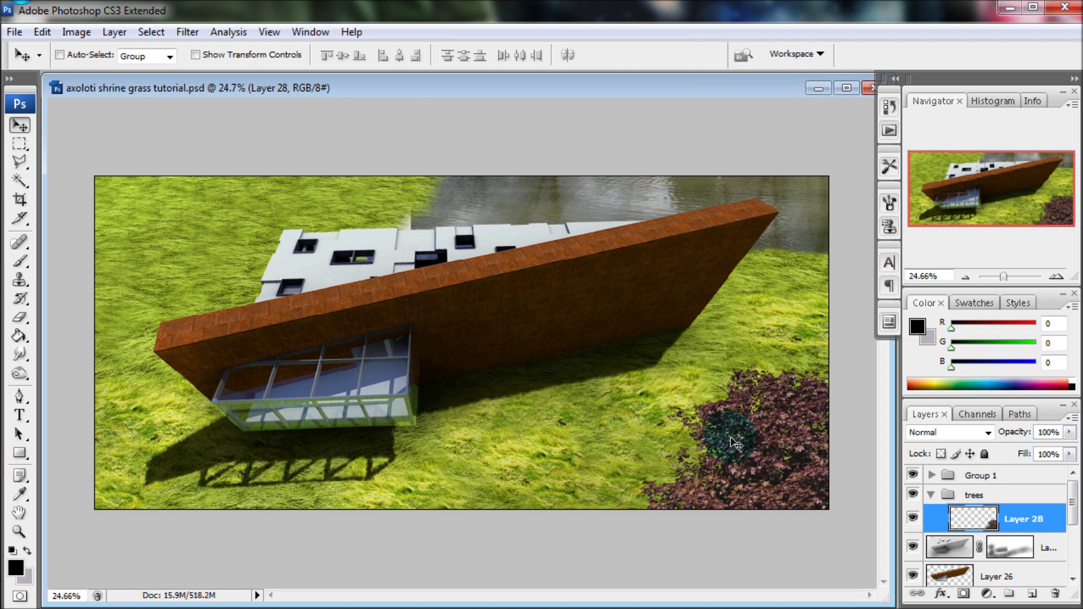
Shift the tree's colour from purple to green with Hue/Saturation.
left_click(76, 31)
mouse_move(44, 74)
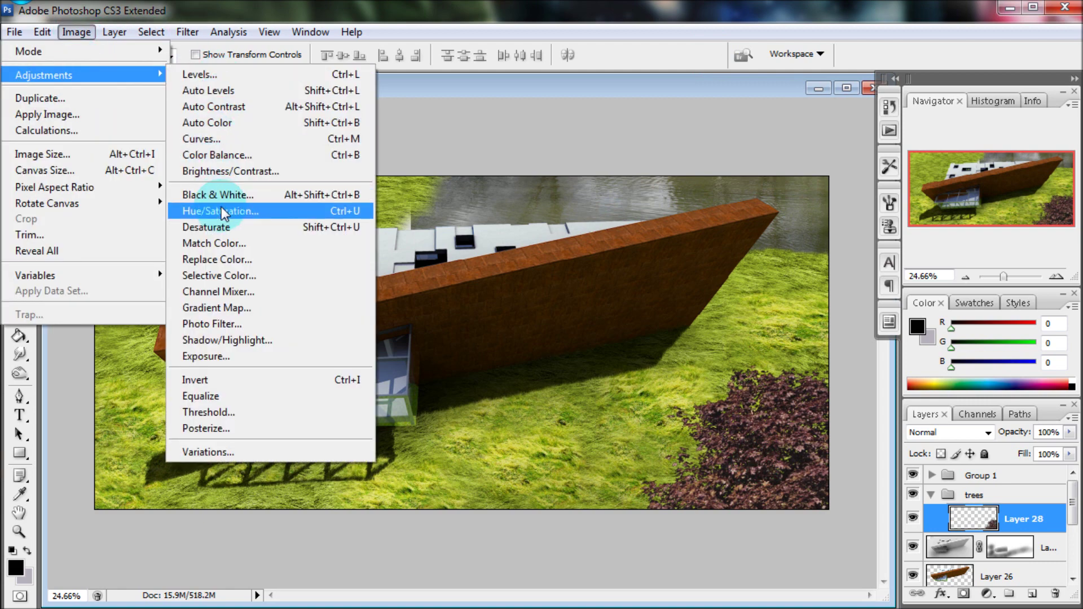
left_click(224, 208)
left_click_drag(240, 199, 280, 202)
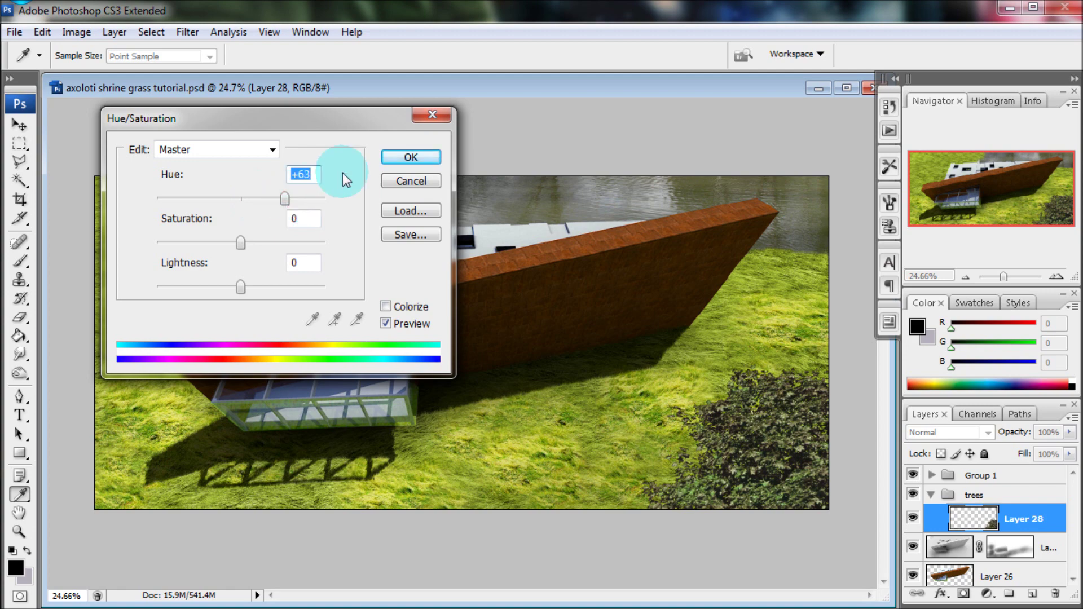
left_click(404, 158)
Darken the tree with Levels and burn its back side for shade.
left_click(76, 31)
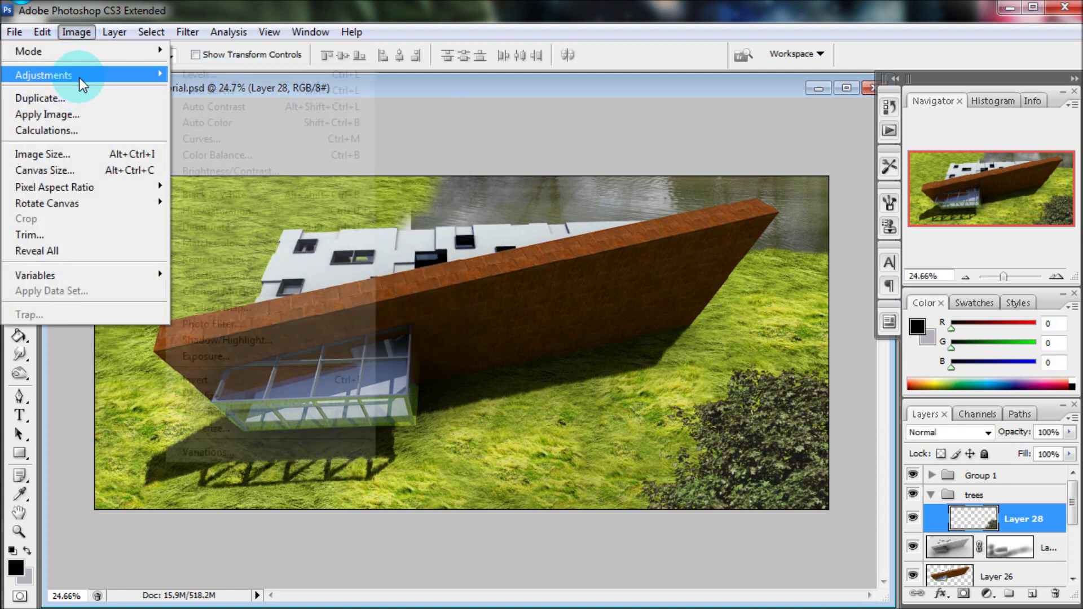
left_click(217, 73)
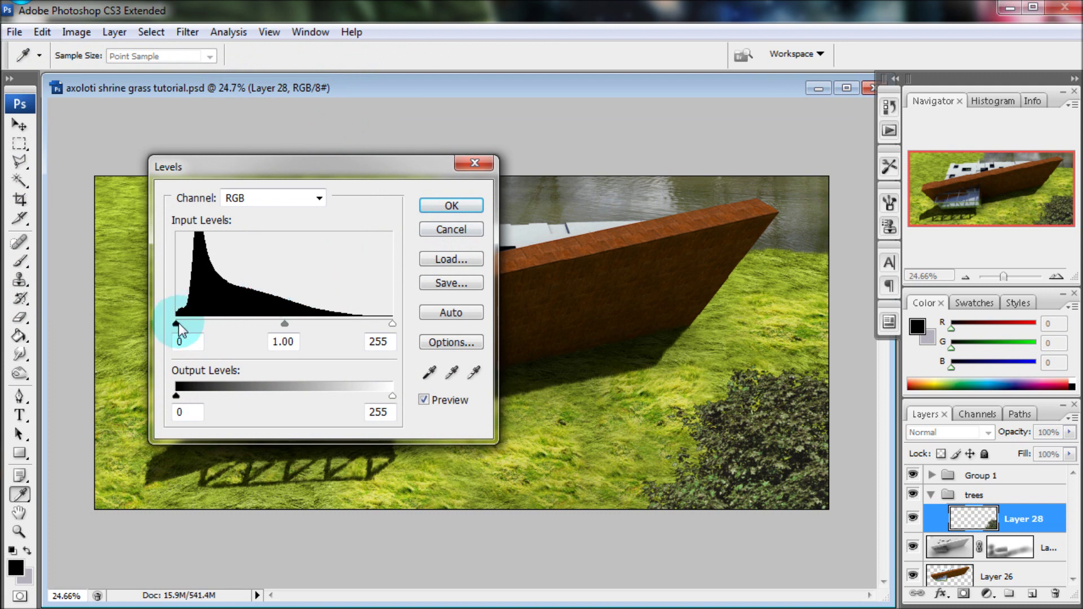
left_click_drag(177, 324, 193, 325)
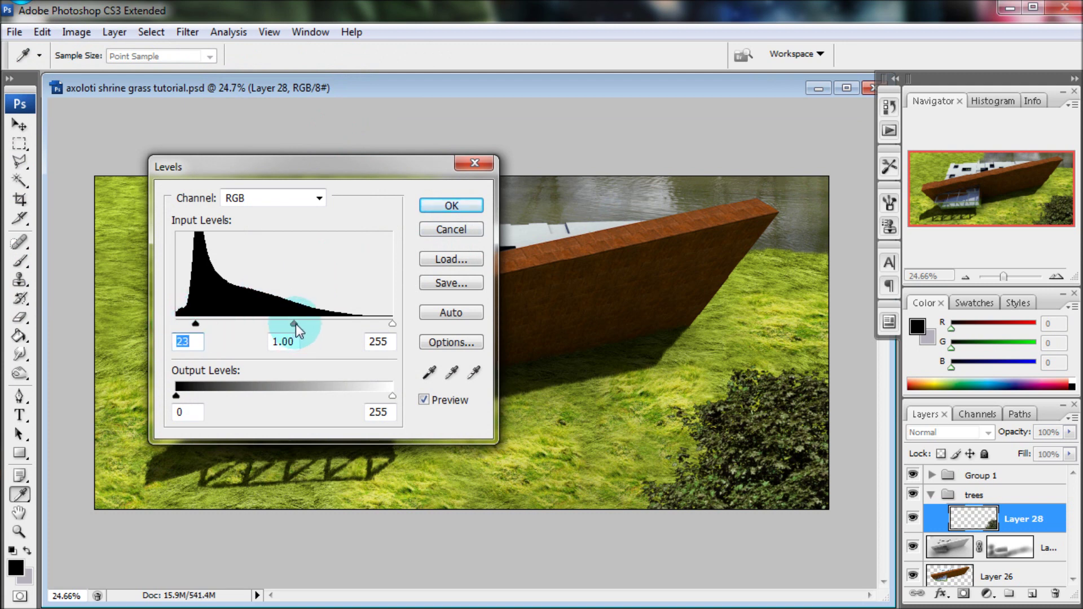
left_click_drag(293, 326, 306, 324)
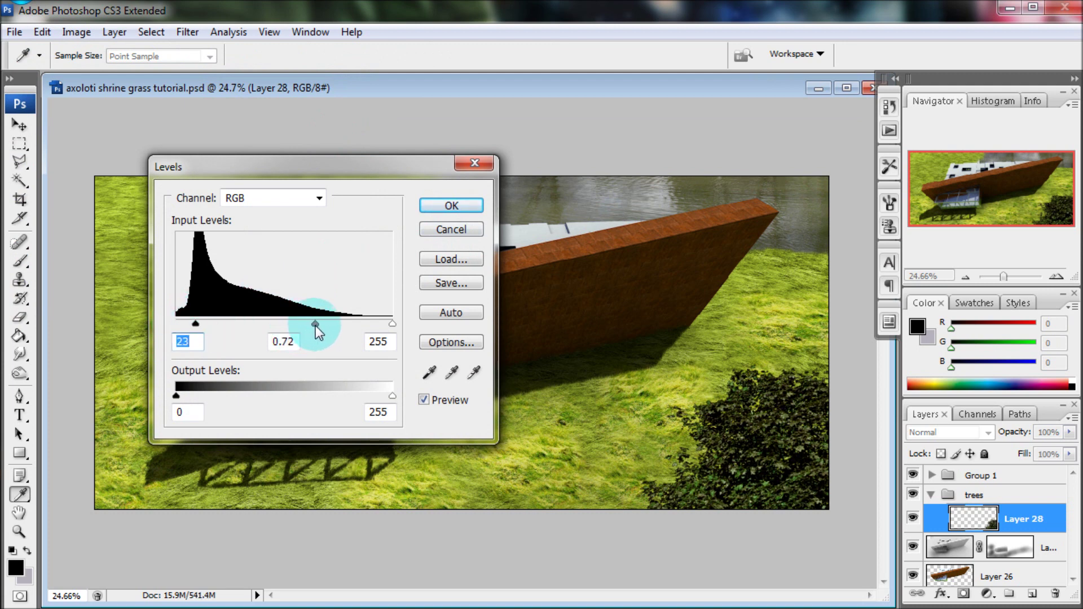
left_click(433, 209)
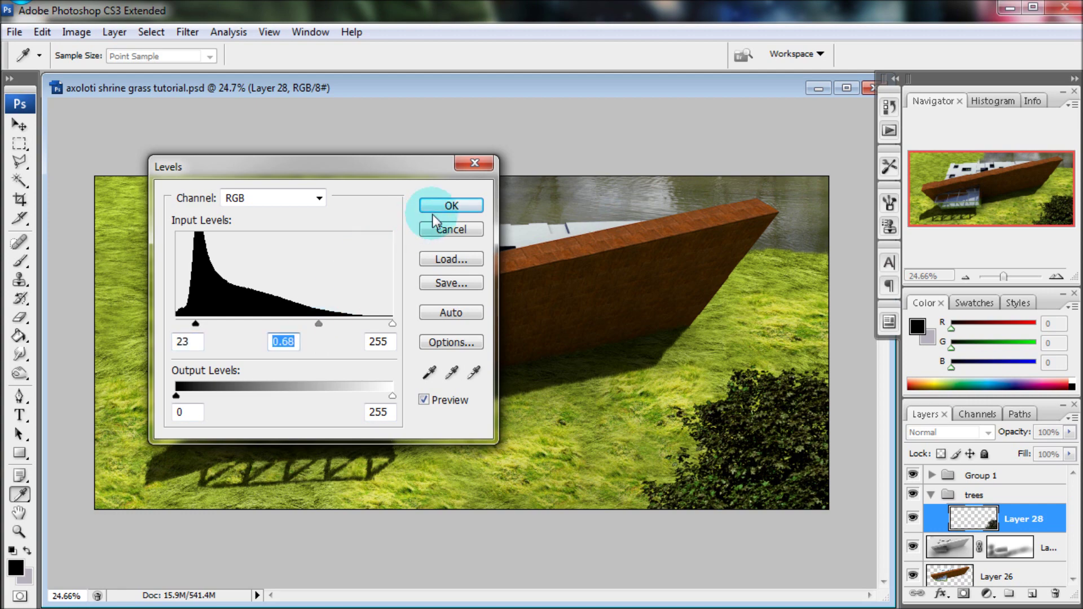
left_click(25, 376)
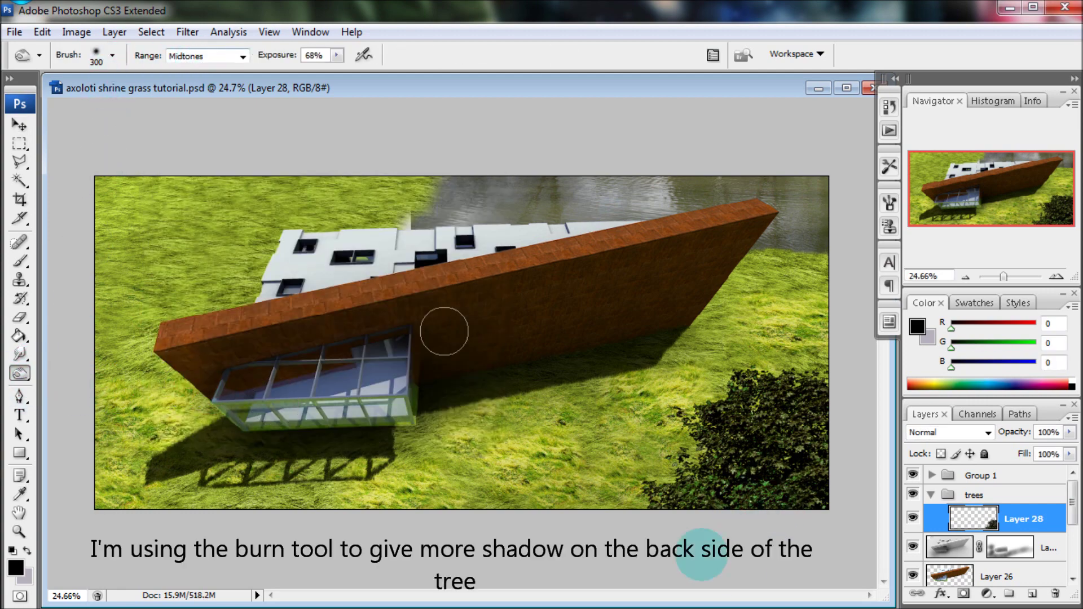
mouse_move(743, 487)
left_mouse_down()
mouse_move(796, 502)
mouse_move(815, 473)
left_mouse_up()
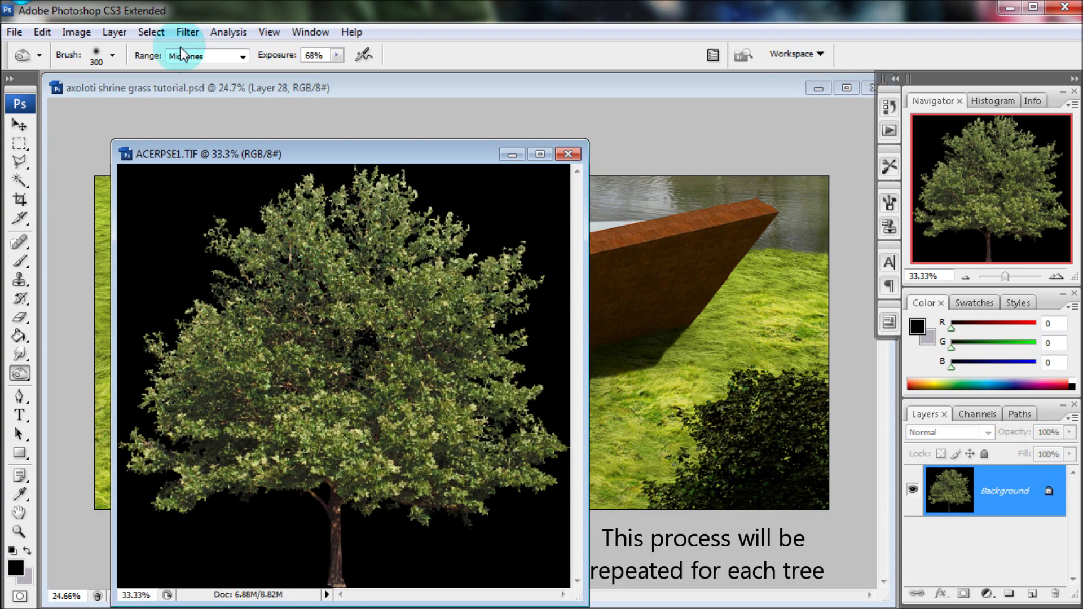
left_click(151, 31)
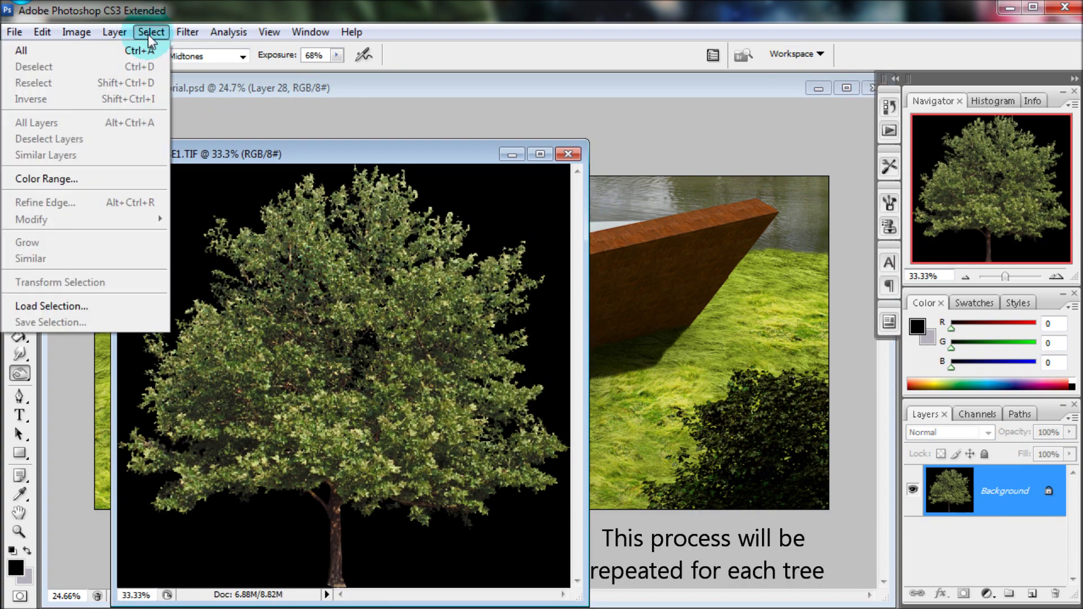
Color Range-select the ACERPSE1 tree, drag it into the rendering and transform it.
left_click(50, 179)
left_click(824, 157)
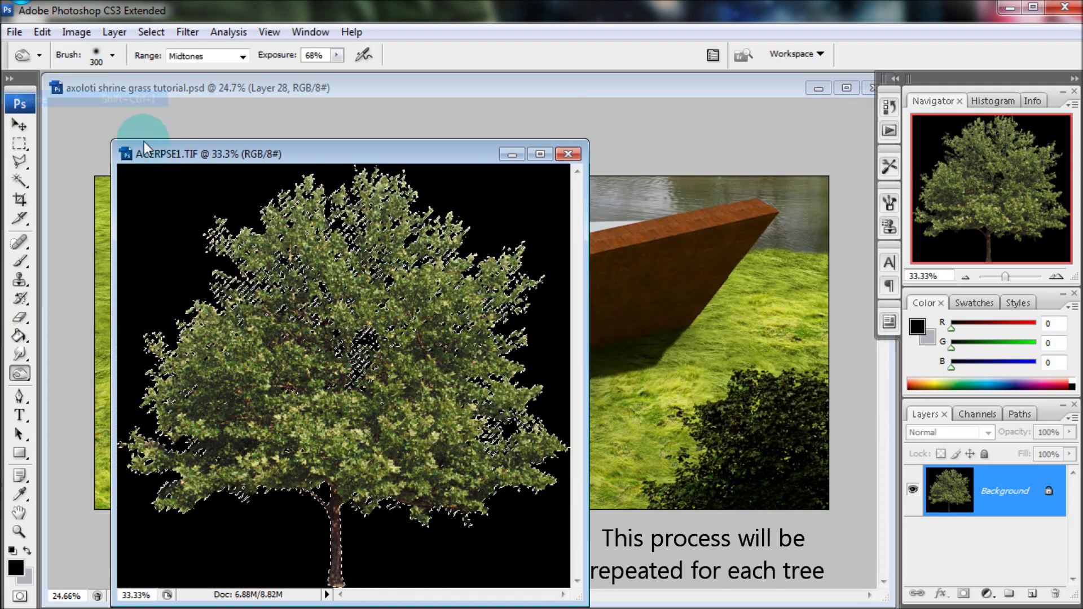
left_click(19, 124)
mouse_move(405, 397)
left_mouse_down()
mouse_move(645, 416)
mouse_move(595, 454)
mouse_move(685, 495)
left_mouse_up()
key("ctrl+t")
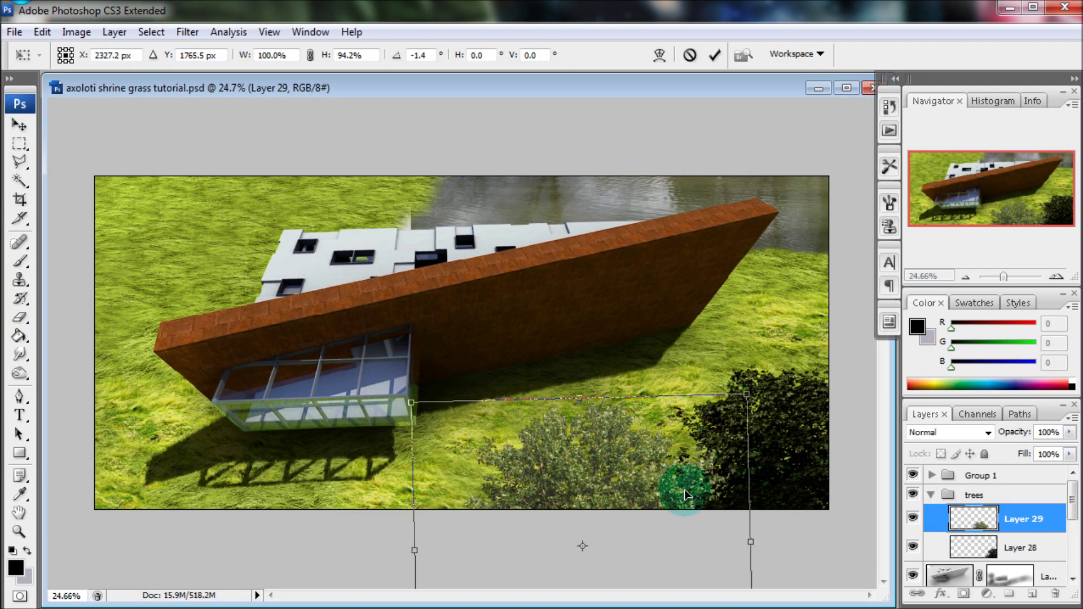
key("Return")
Darken the second tree's shadows and midtones with Levels.
left_click(76, 31)
left_click(406, 73)
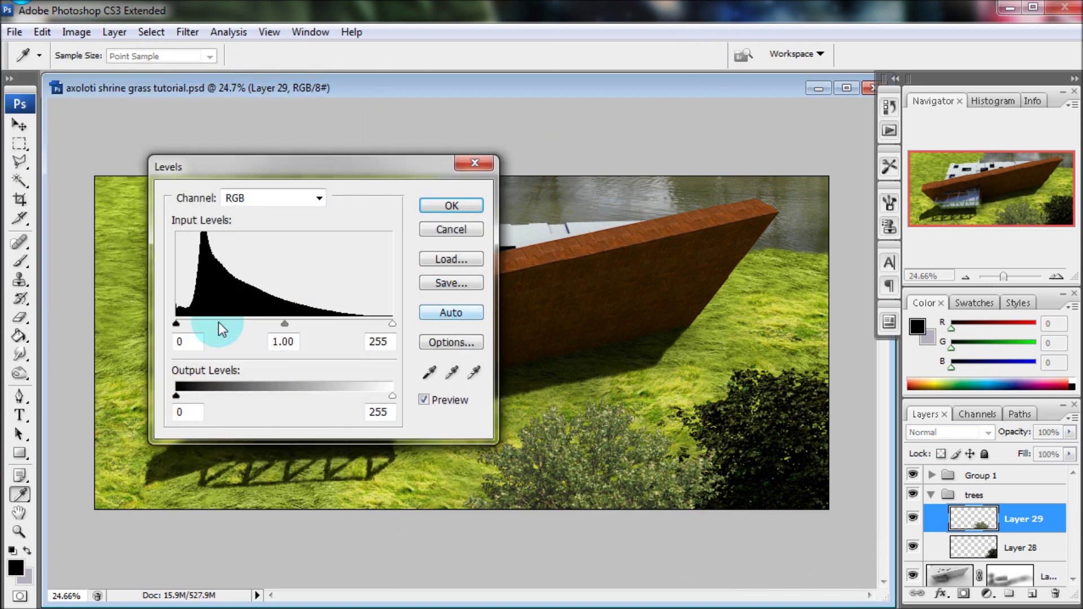
left_click_drag(176, 323, 206, 323)
left_click_drag(299, 324, 329, 324)
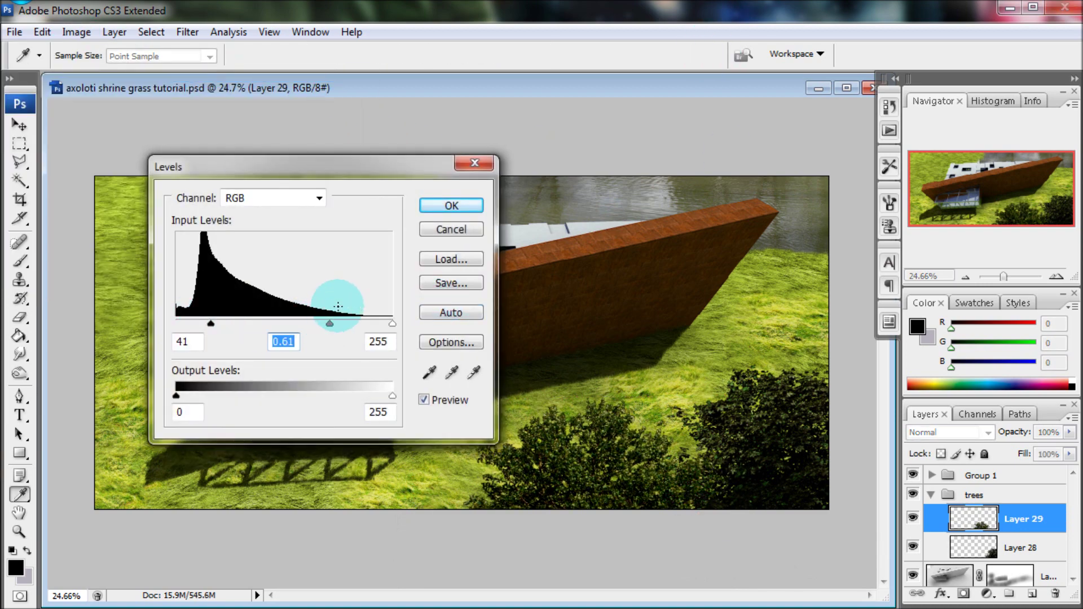
key("Return")
Burn the bottom bushes and the trees above the building's roof darker.
key("v")
key("o")
mouse_move(654, 511)
left_mouse_down()
mouse_move(547, 503)
mouse_move(574, 455)
left_mouse_up()
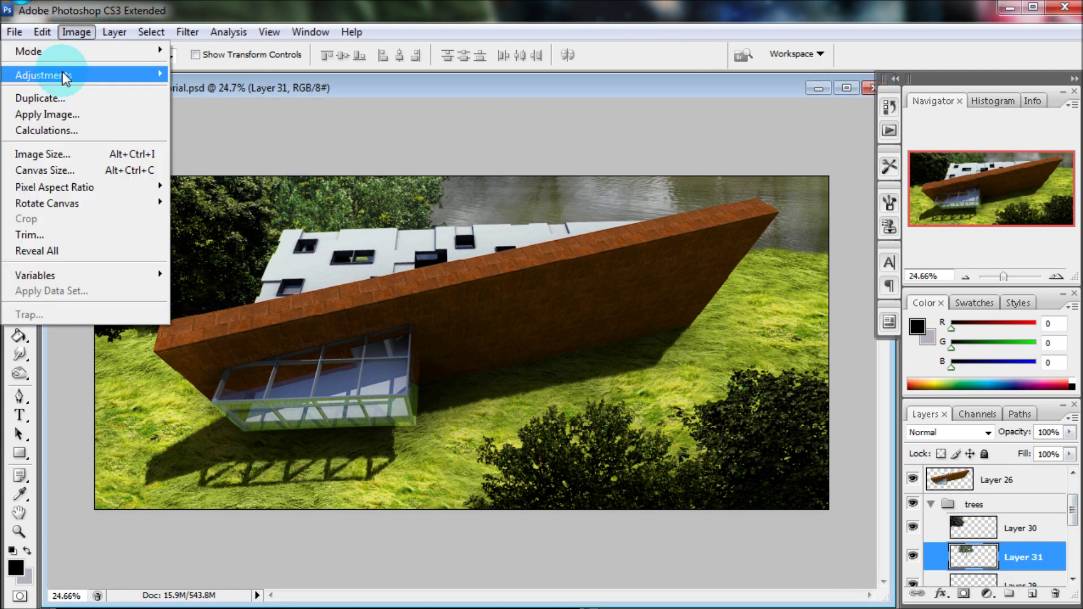
left_click_drag(326, 241, 326, 224)
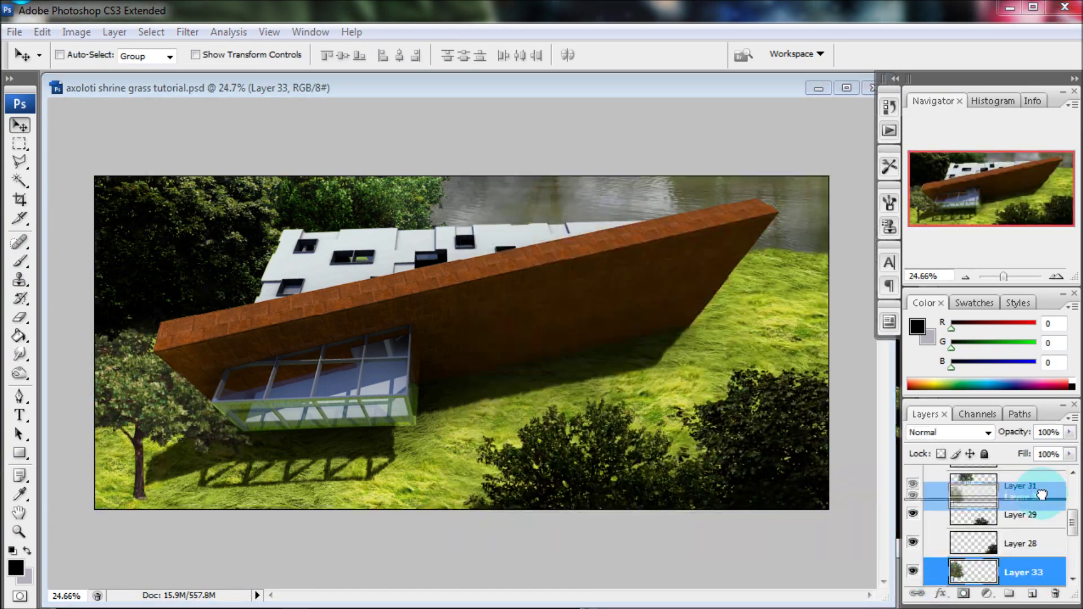
Enlarge the tree beside the glass box and darken it with Levels.
left_click_drag(187, 292, 203, 237)
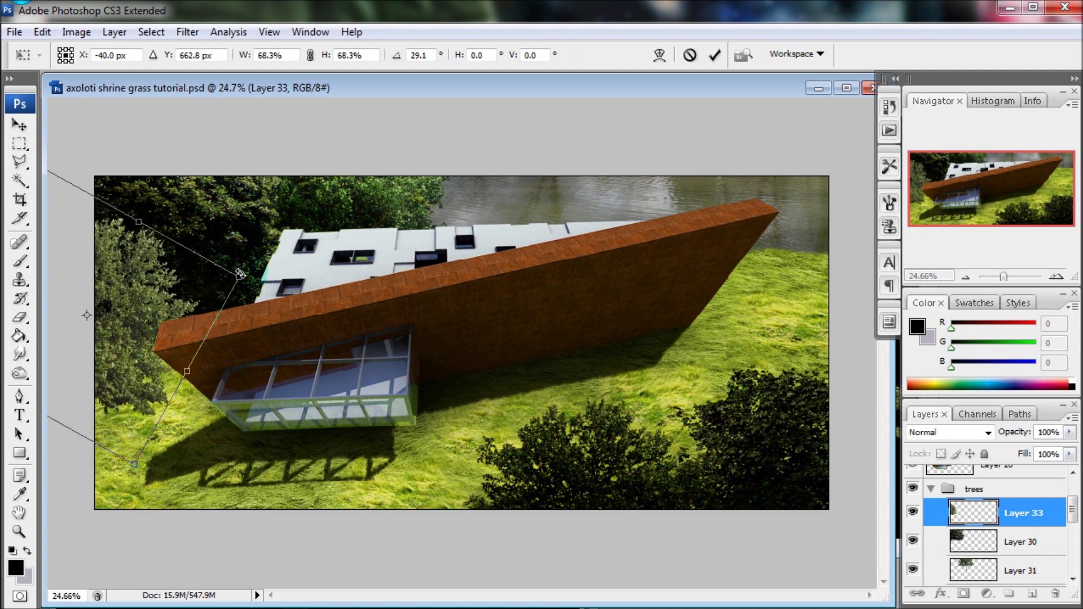
left_click(714, 55)
left_click(76, 31)
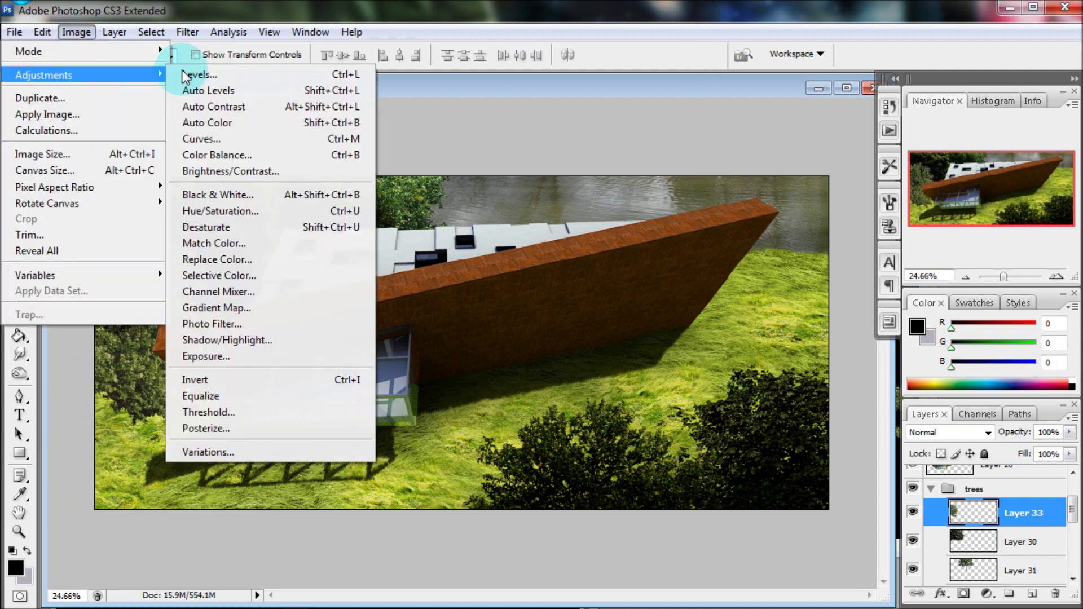
left_click(186, 75)
left_click_drag(515, 295, 532, 302)
left_click(776, 184)
Burn the tree's lower part and soften its edge with a leafy tree-shaped eraser.
key("o")
mouse_move(93, 341)
left_mouse_down()
mouse_move(97, 330)
mouse_move(127, 375)
left_mouse_up()
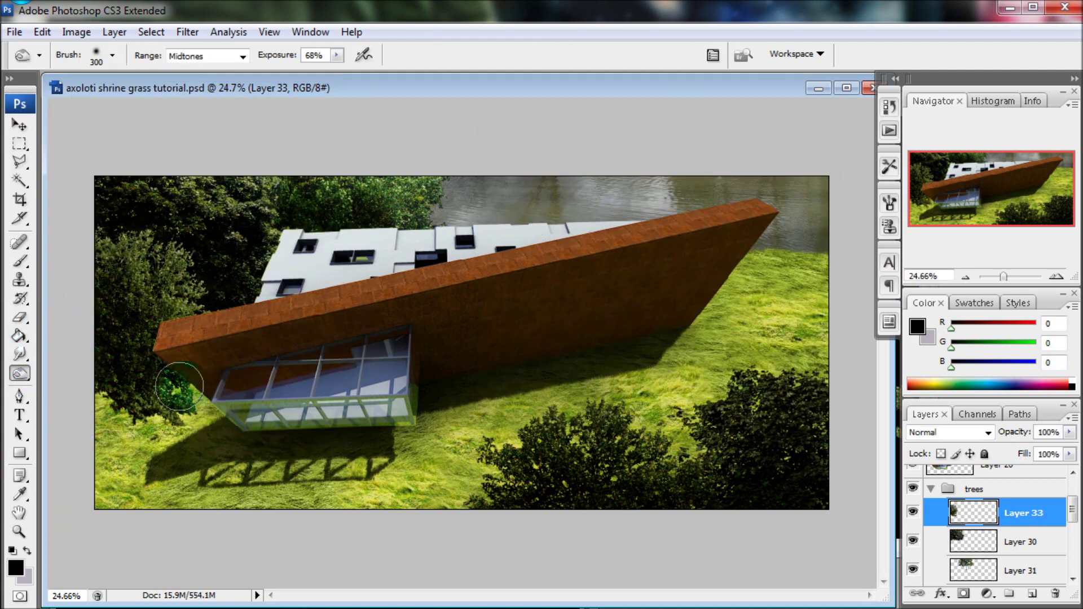
key("e")
left_click(113, 55)
double_click(193, 213)
key("ctrl+plus")
key("bracketleft")
key("bracketleft")
key("bracketleft")
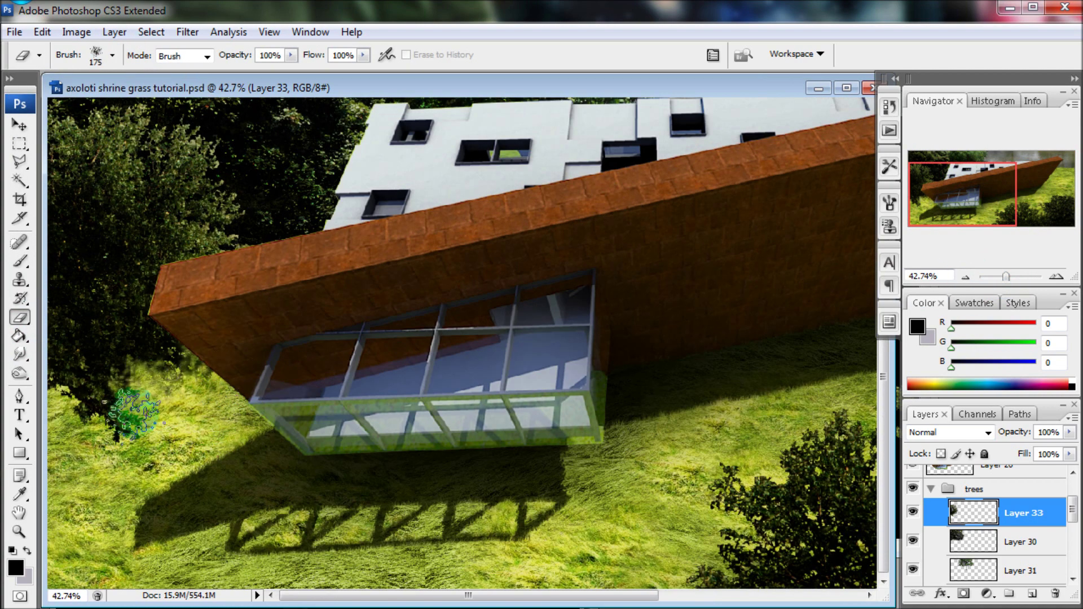
left_click_drag(1005, 276, 1003, 277)
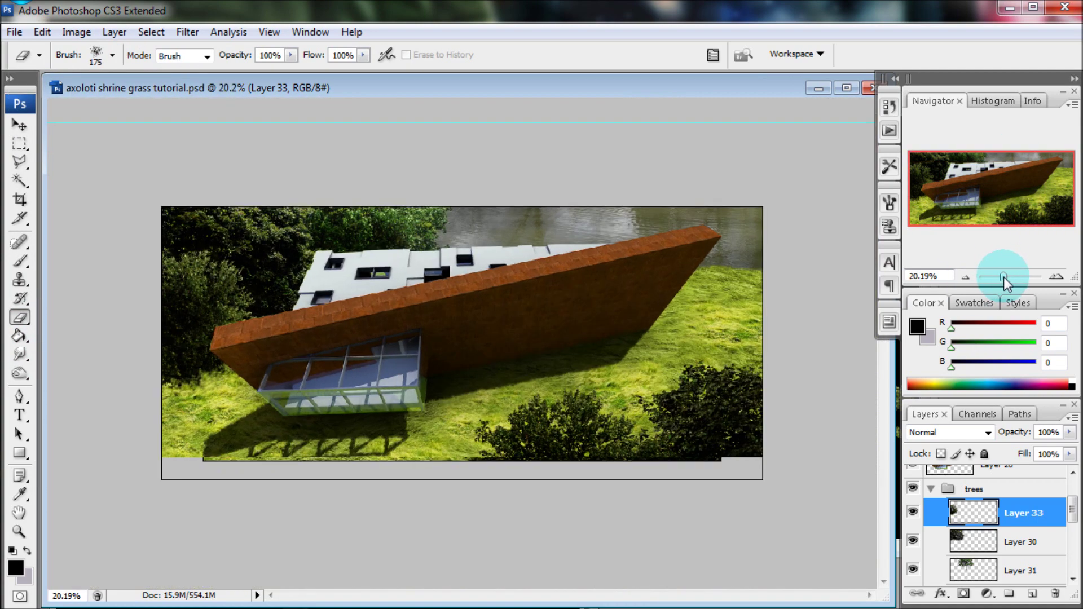
Duplicate the tree layer as Layer 33 copy.
right_click(1021, 512)
left_click(995, 165)
key("Return")
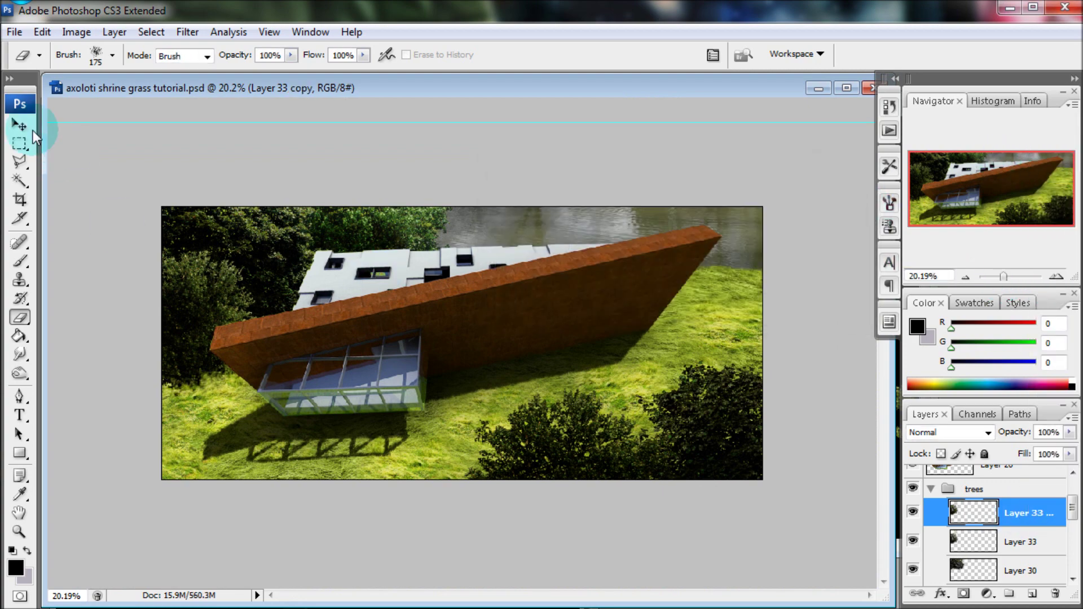
key("v")
left_click(76, 32)
left_click(220, 210)
Darken Layer 33 copy to a shadow tone and move it below Layer 33.
left_click_drag(689, 312, 669, 336)
left_click(858, 181)
left_click_drag(1023, 513, 1039, 552)
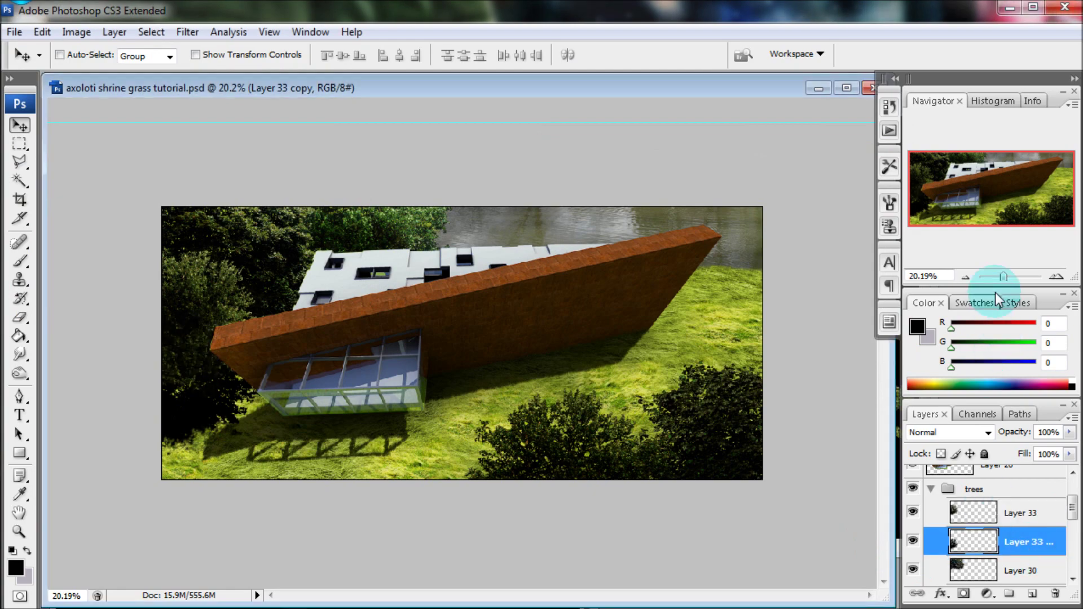
left_click_drag(1003, 276, 1006, 276)
left_click_drag(982, 186, 953, 201)
Rotate the shadow copy across the grass and soften it with Gaussian Blur.
key("ctrl+t")
mouse_move(154, 448)
left_mouse_down()
mouse_move(393, 446)
mouse_move(220, 411)
left_mouse_up()
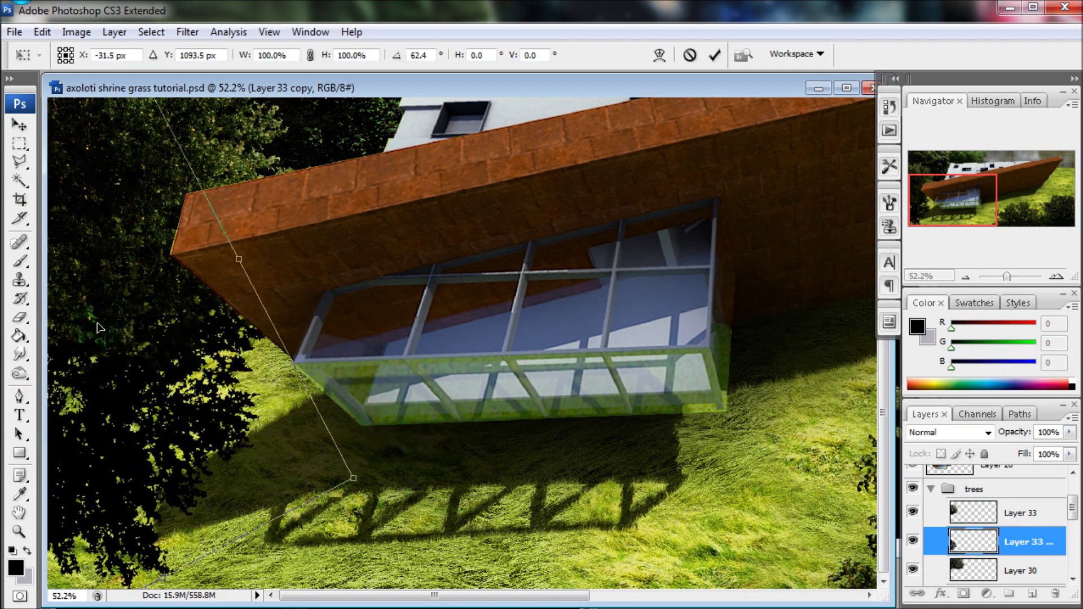
key("Return")
left_click(187, 31)
left_click(248, 280)
left_click(235, 503)
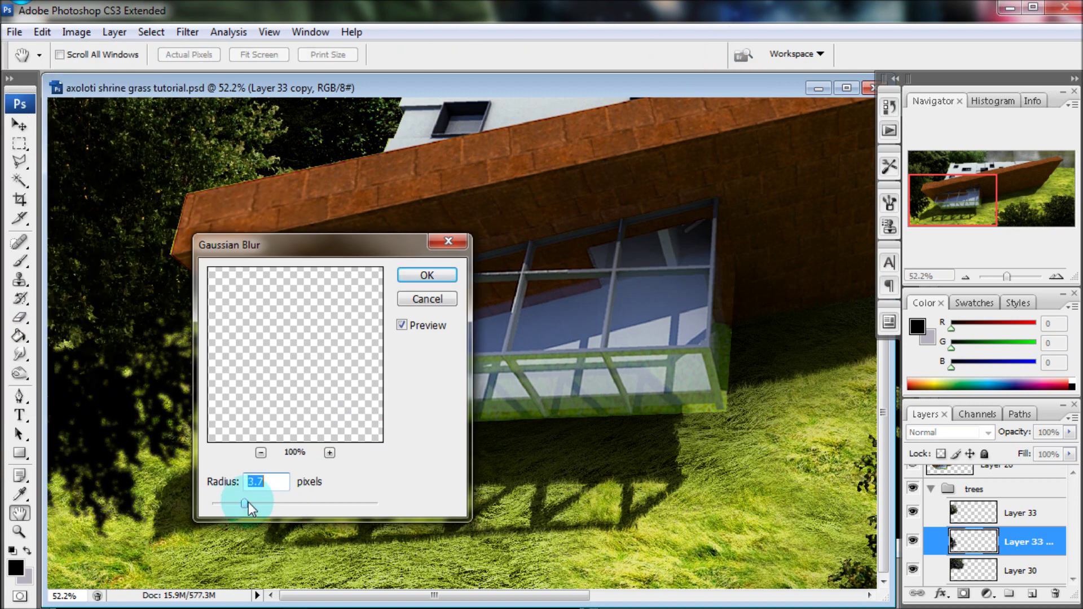
key("Return")
Lower the shadow's opacity to 83% and flatten it onto the grass.
key("v")
left_click_drag(1015, 432, 996, 437)
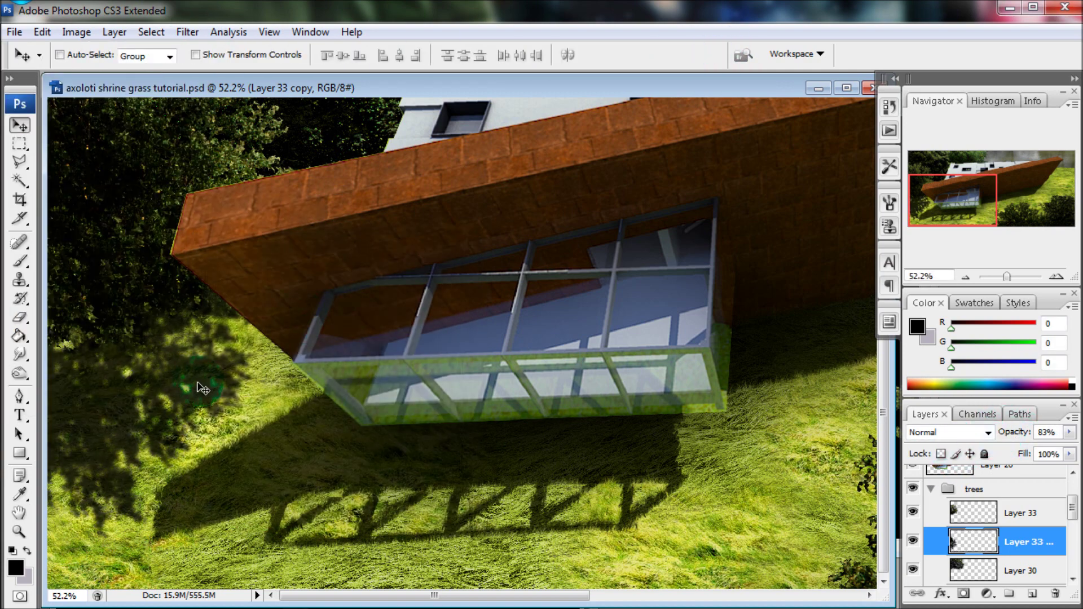
key("ctrl+t")
left_click_drag(259, 540, 253, 503)
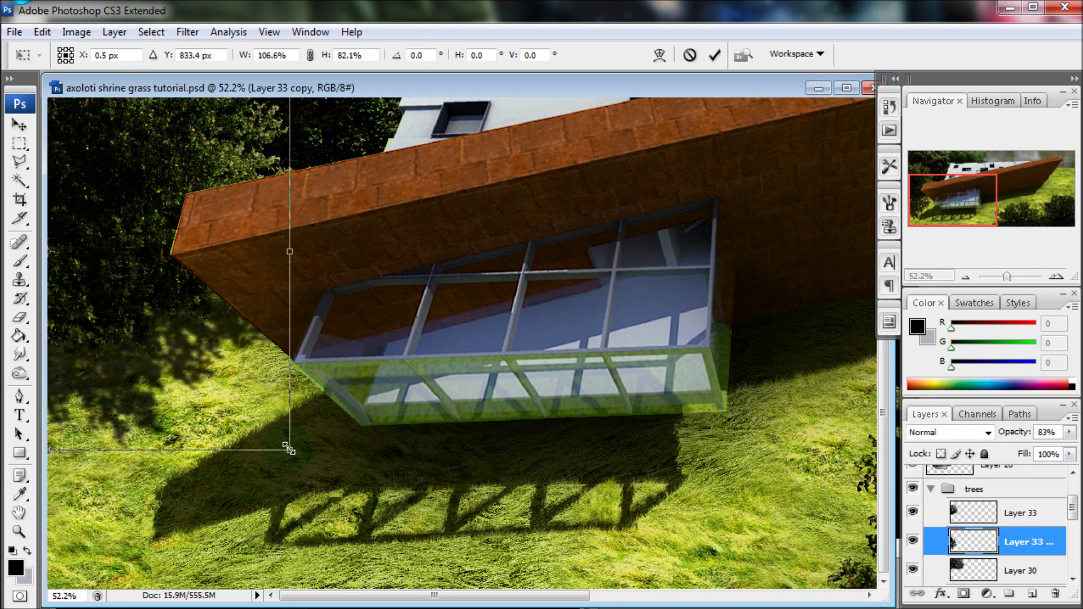
left_click(714, 54)
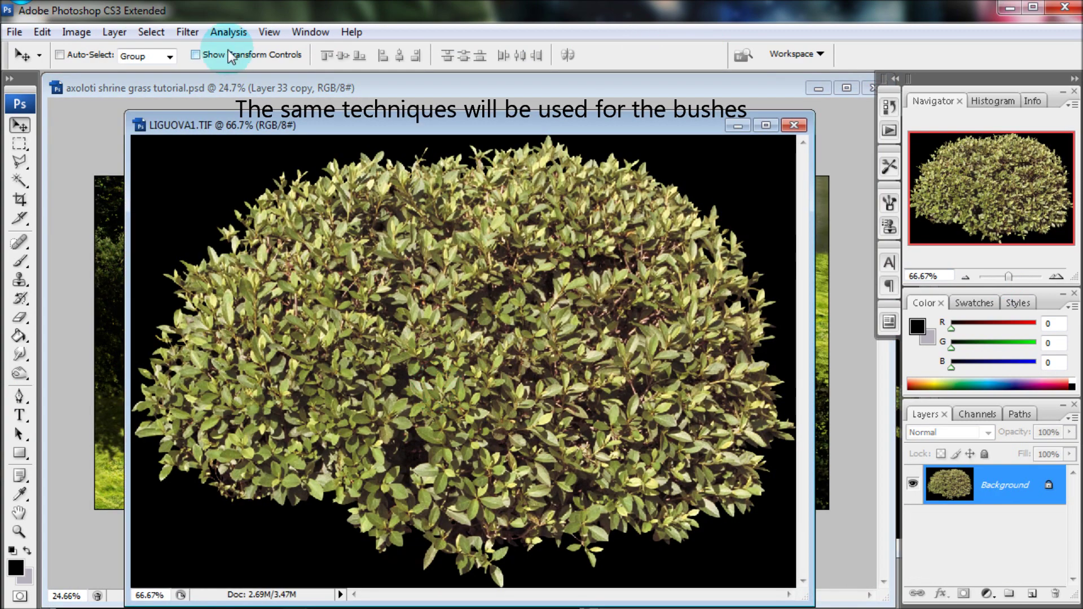
Select the bush on LIGUOVA1.TIF by Color Range on the black background, then inverse.
left_click(147, 31)
left_click(62, 177)
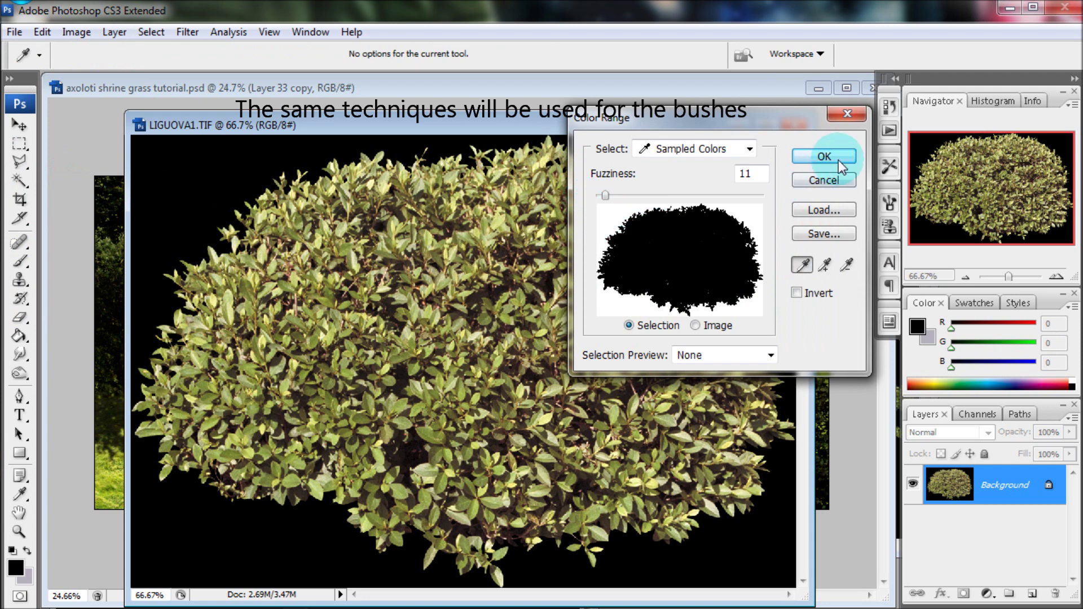
left_click(824, 157)
left_click(151, 32)
left_click(108, 97)
Bring the bush into the bushes group, shrunk to about a quarter and tilted against the wall.
mouse_move(449, 134)
left_mouse_down()
mouse_move(566, 161)
mouse_move(715, 156)
left_mouse_up()
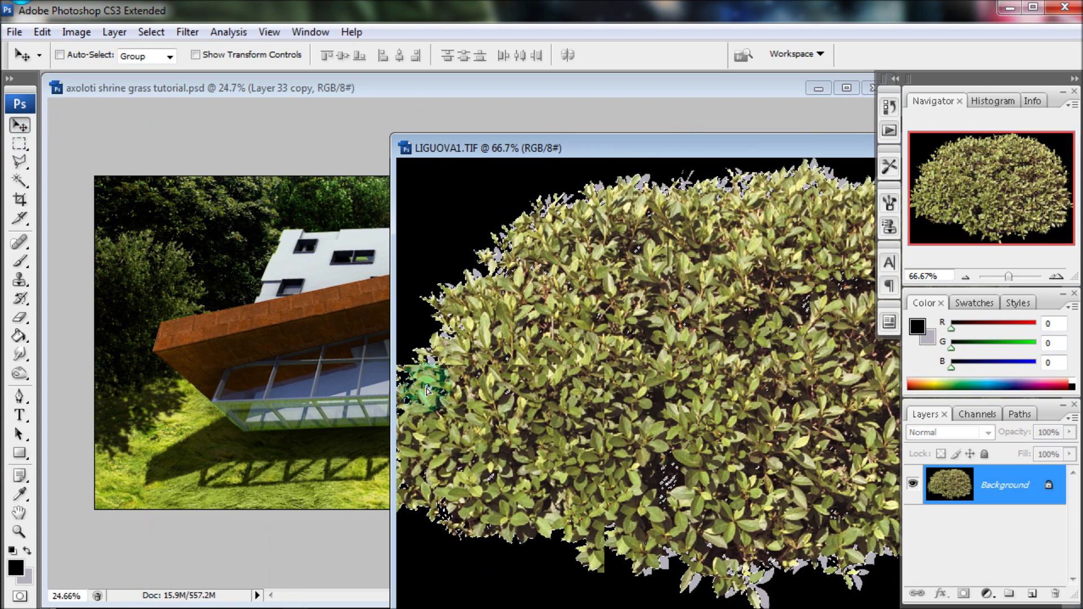
mouse_move(496, 372)
left_mouse_down()
mouse_move(316, 472)
mouse_move(445, 433)
left_mouse_up()
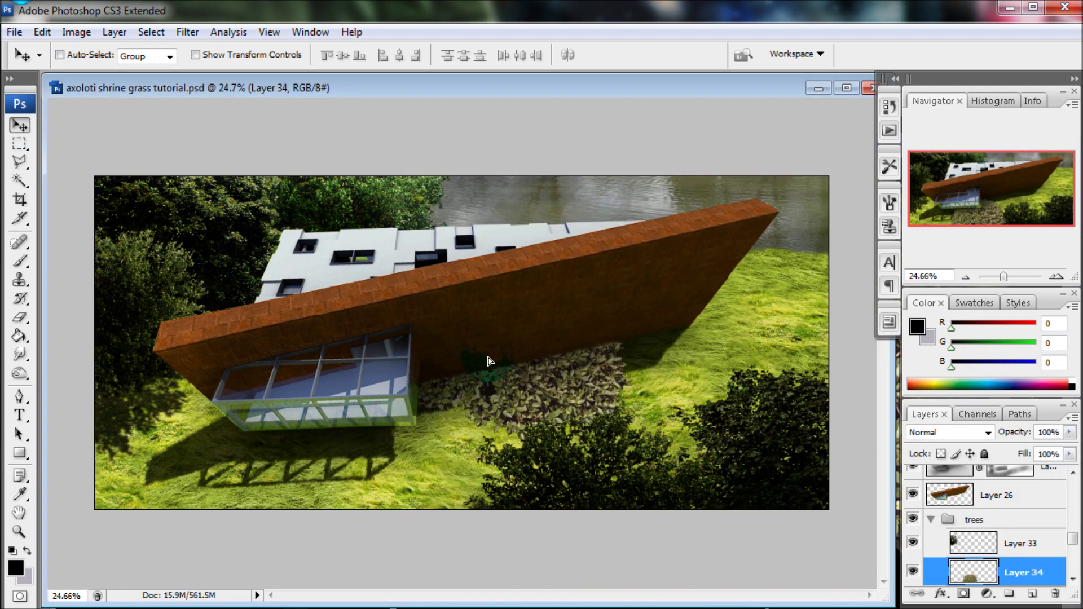
left_click_drag(973, 572, 1026, 508)
key("ctrl+t")
left_click_drag(385, 276, 568, 400)
scroll(569, 400, "up", 2)
left_click_drag(488, 347, 511, 367)
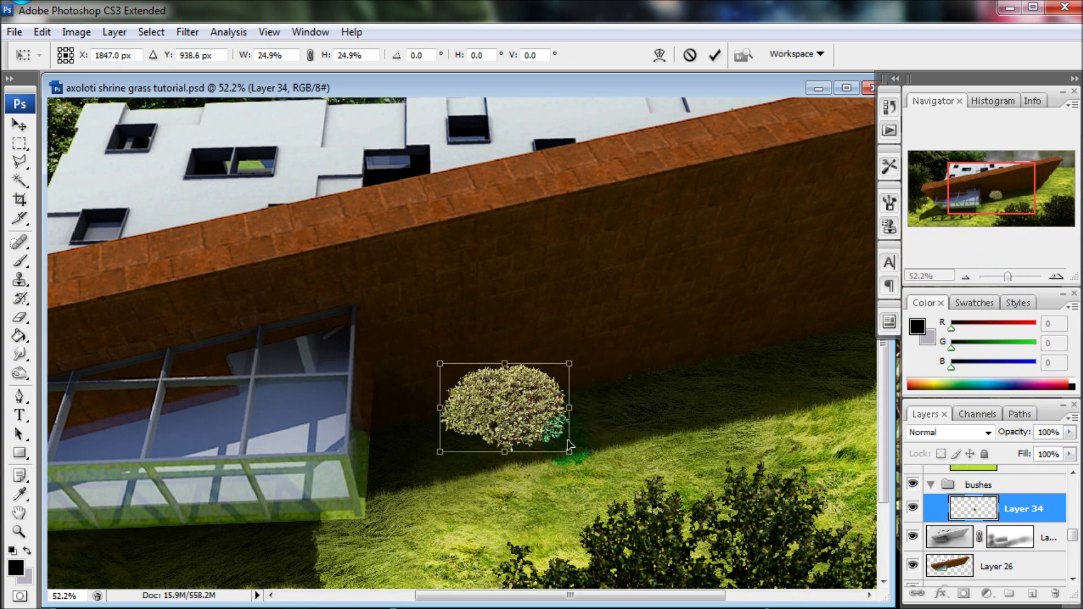
left_click_drag(581, 356, 587, 336)
key("Return")
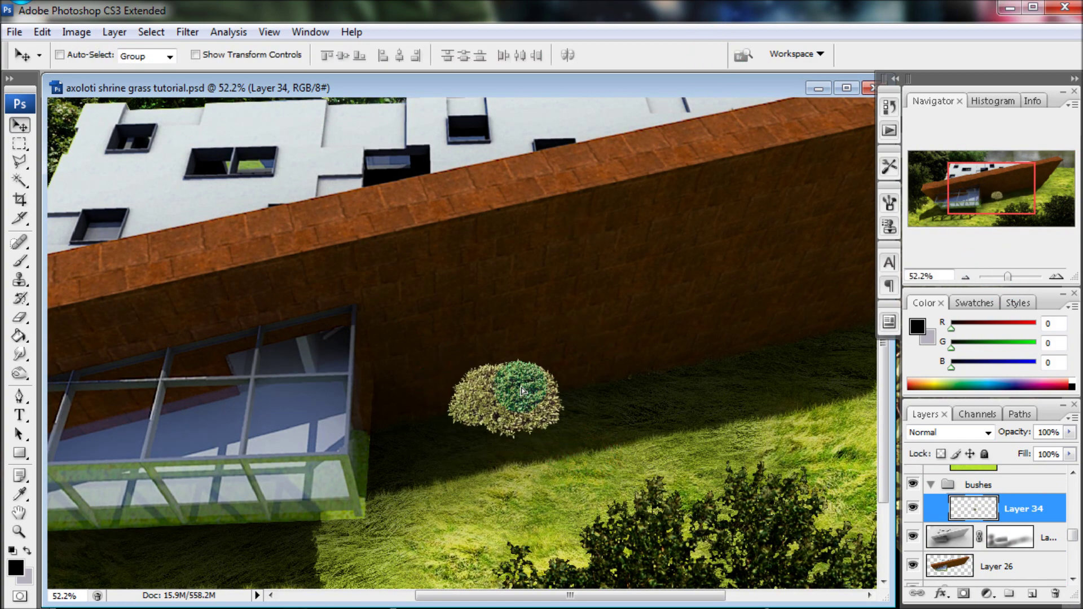
Darken the bush's shadows and midtones with Levels.
key("ctrl+l")
left_click_drag(564, 163, 702, 70)
left_click_drag(649, 229, 687, 228)
left_click_drag(759, 228, 804, 229)
key("Return")
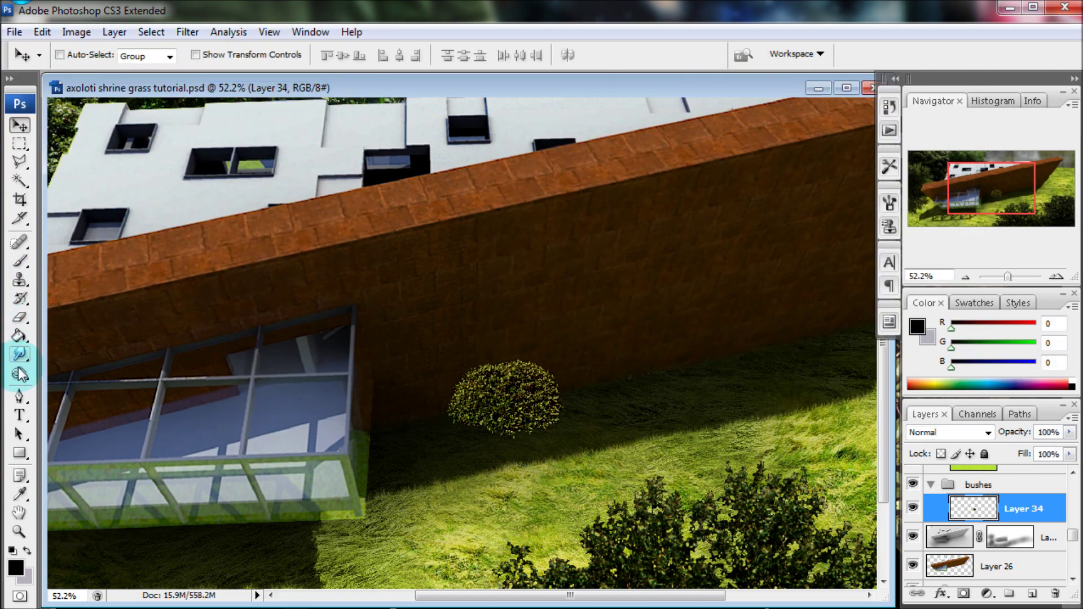
left_click(19, 373)
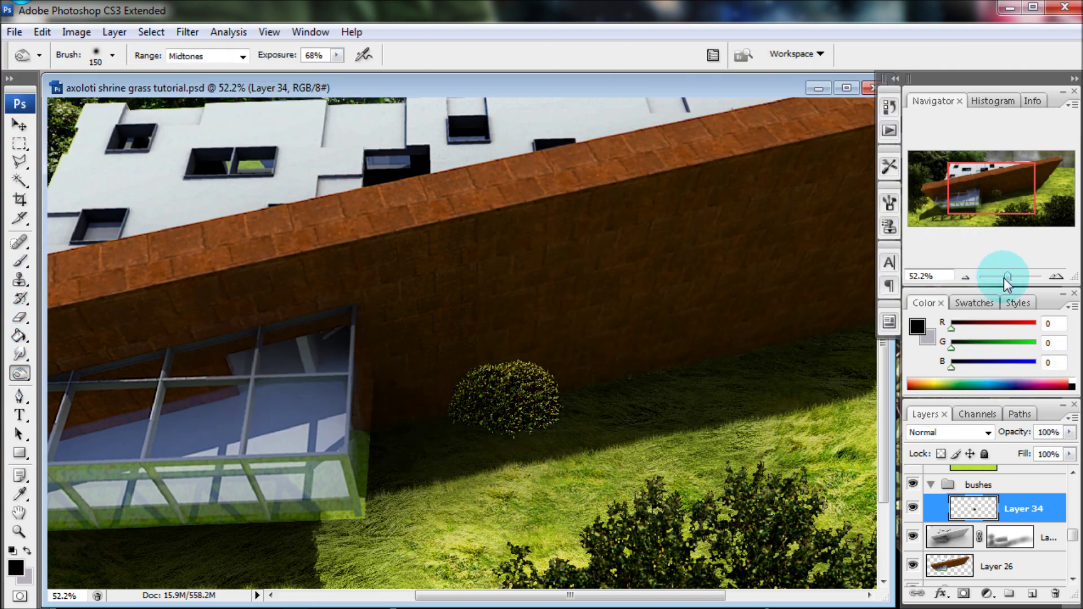
left_click_drag(1003, 278, 1009, 277)
Darken the bush further with Hue/Saturation and shrink it slightly.
key("ctrl+u")
left_click_drag(674, 314, 661, 314)
left_click_drag(620, 144, 651, 98)
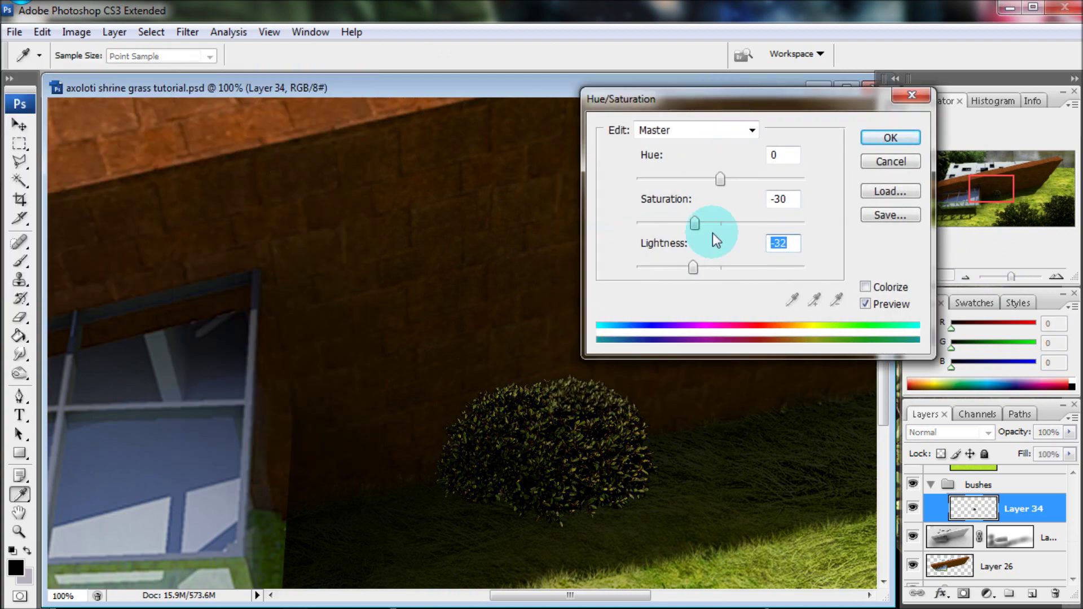
key("Return")
key("ctrl+t")
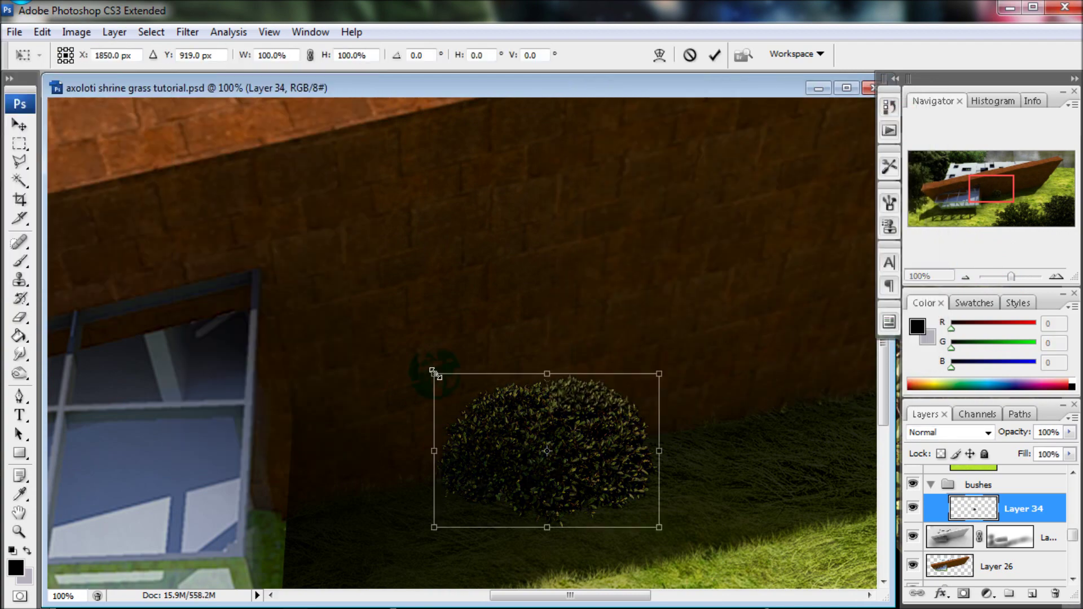
left_click_drag(430, 374, 459, 391)
left_click(716, 55)
Set up the Eraser with the leafy brush for the bush.
key("o")
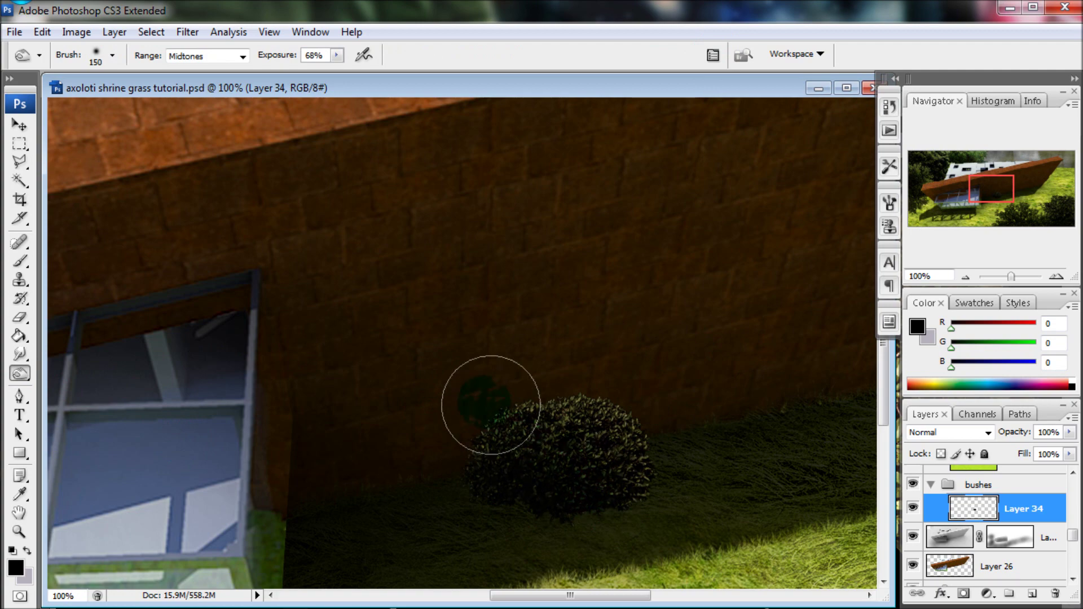
left_click_drag(1002, 278, 1013, 278)
key("e")
left_click(113, 55)
left_click(51, 226)
double_click(51, 226)
left_click_drag(1006, 277, 1014, 277)
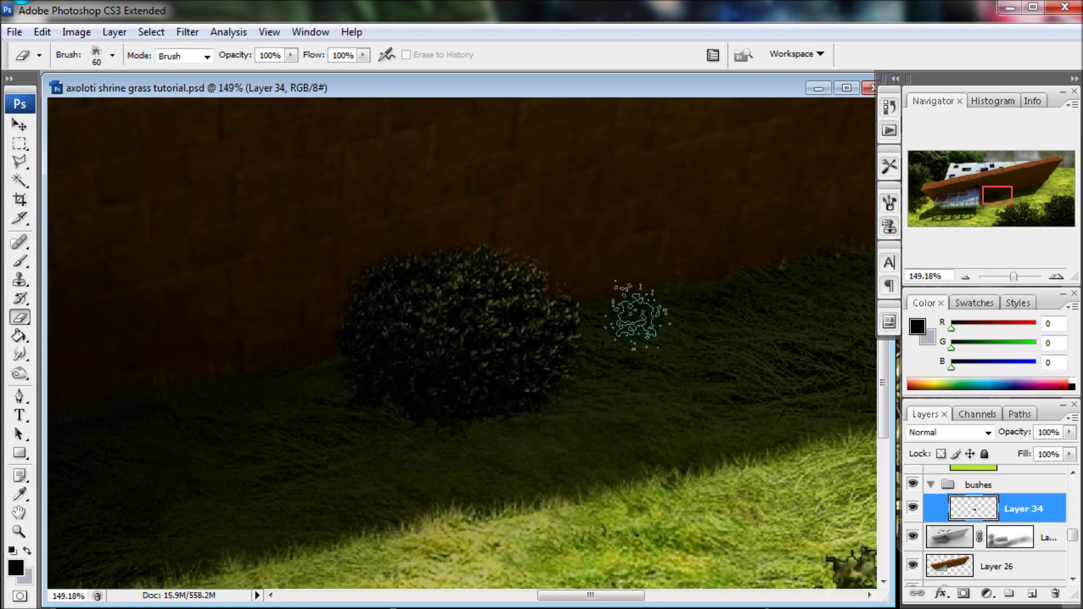
Switch the eraser to the grass-blade brush.
left_click(113, 54)
left_click(131, 180)
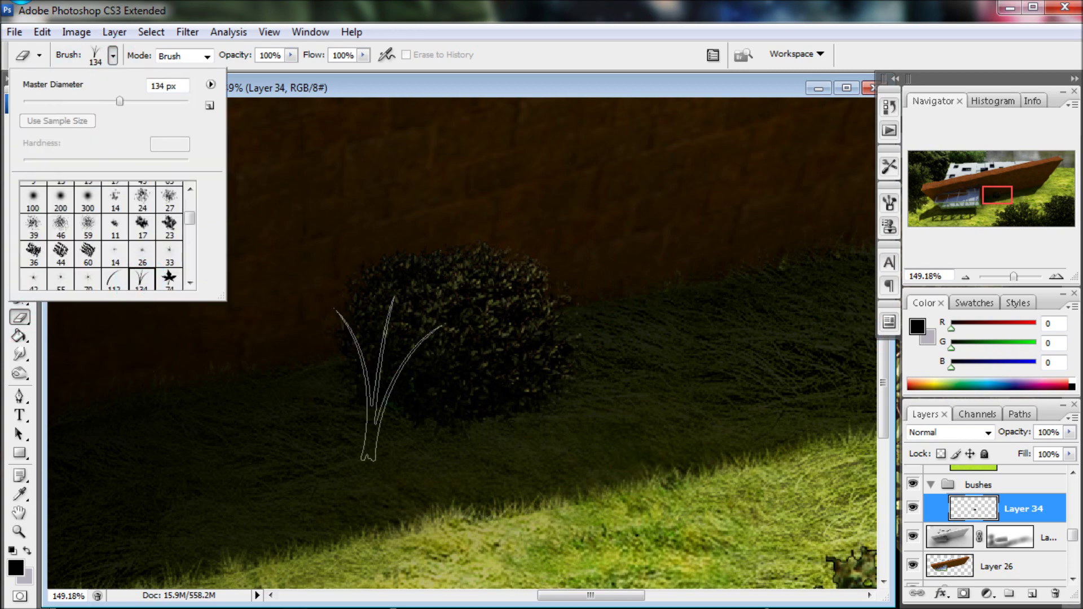
left_click(111, 55)
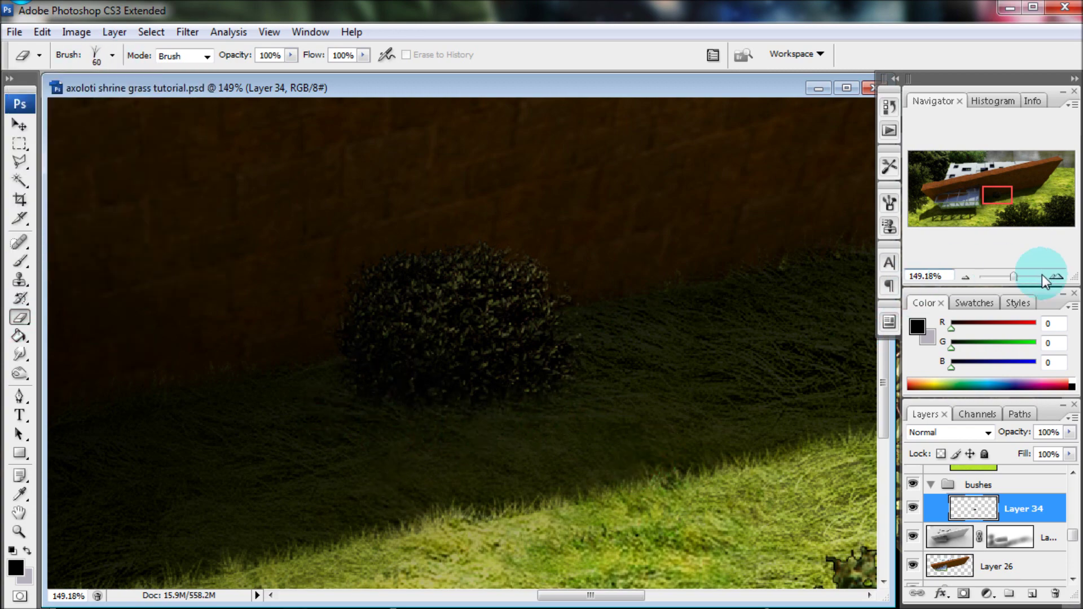
left_click(1001, 276)
Duplicate the bush layer twice and place the new bush beside the others along the wall.
right_click(1021, 508)
left_click(1068, 170)
key("Return")
key("v")
right_click(1021, 508)
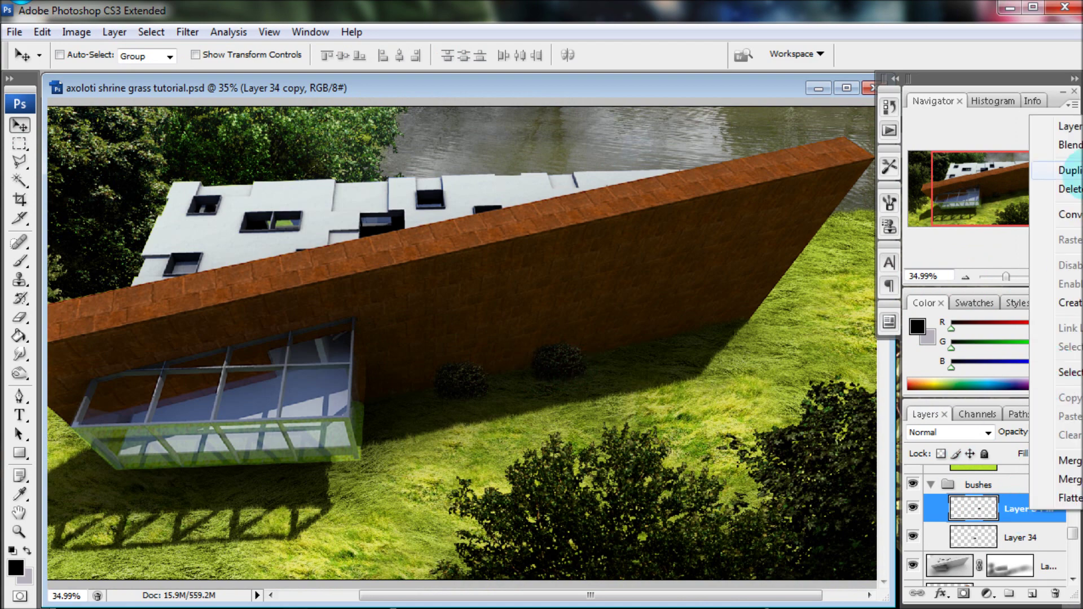
left_click(1069, 170)
key("Return")
left_click_drag(736, 366, 776, 355)
Add another bush copy and move it into line along the wall base.
key("e")
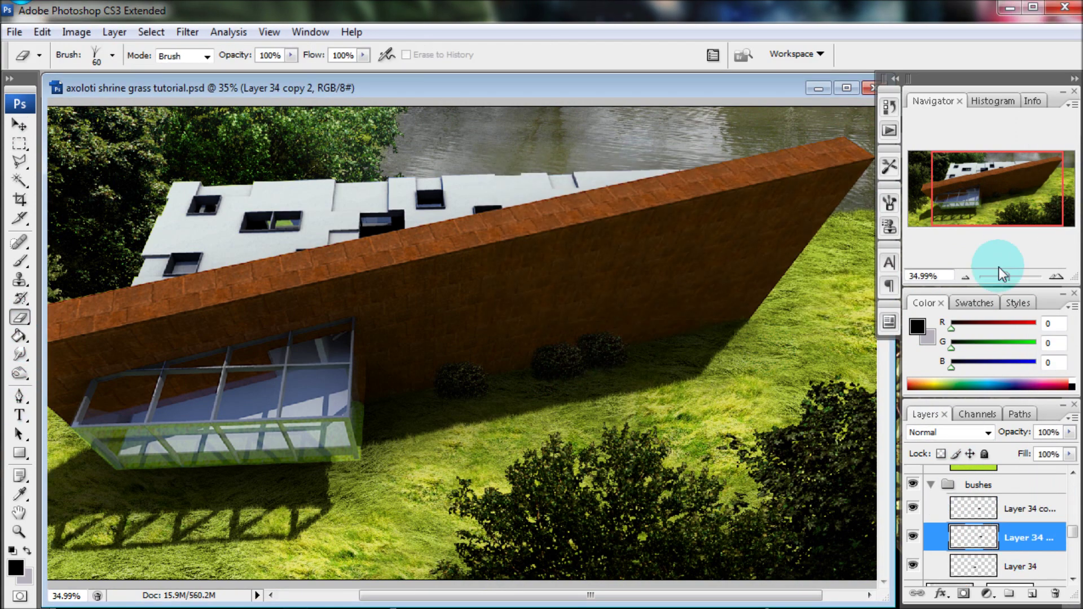
left_click(1009, 276)
key("alt+bracketright")
left_click(1006, 276)
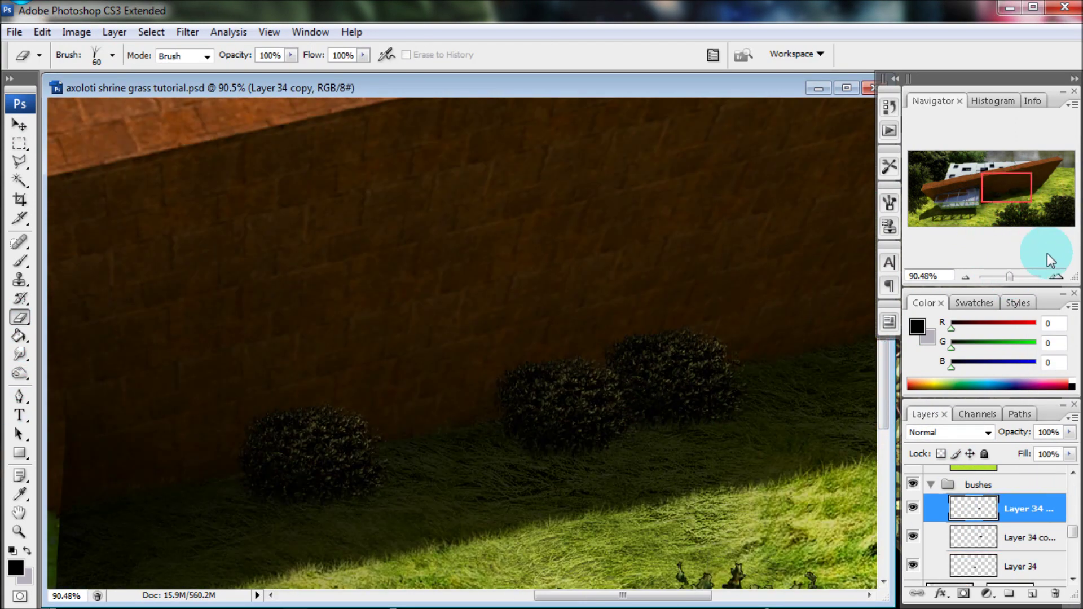
right_click(1020, 516)
left_click(1060, 169)
key("Return")
key("v")
left_click_drag(669, 347, 810, 313)
key("ctrl+t")
key("Return")
left_click_drag(1007, 277, 1008, 277)
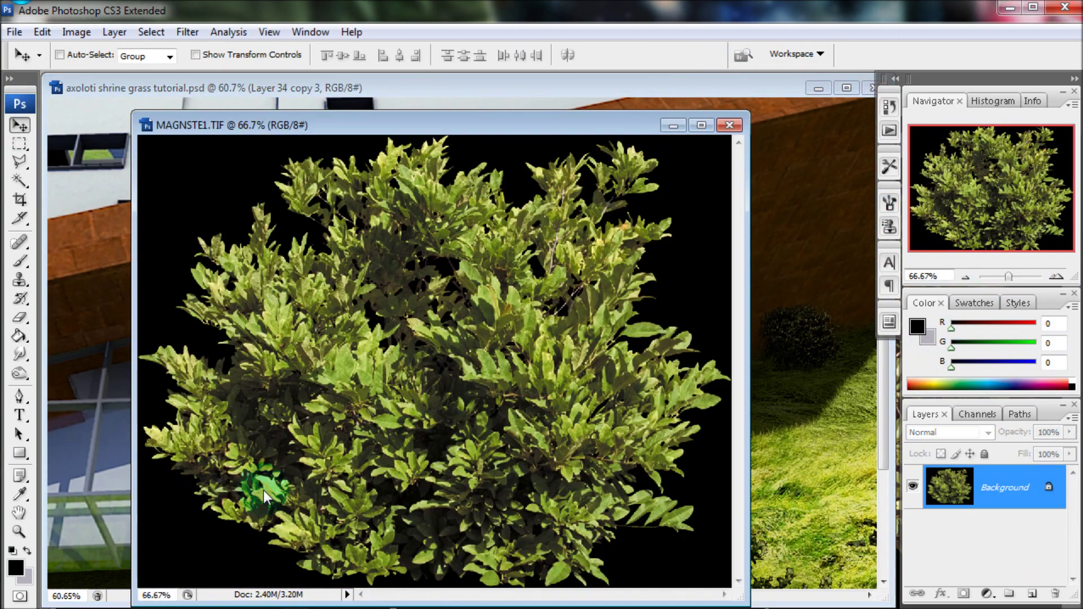
left_click(151, 32)
Cut the leafy bush from its black background and move it into the rendering.
left_click(170, 133)
left_click(624, 216)
key("Return")
key("v")
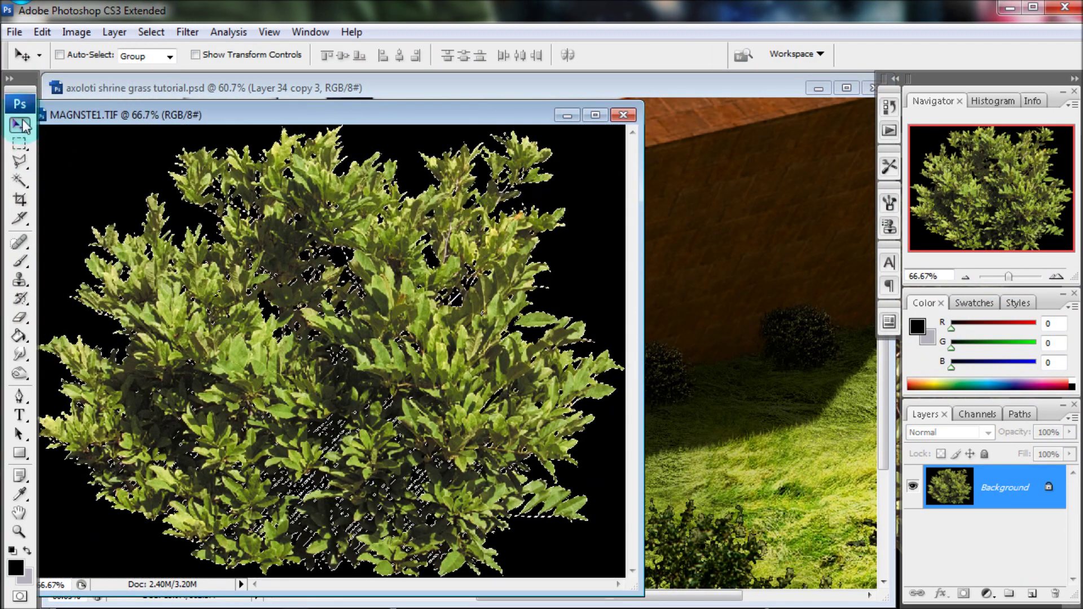
left_click_drag(339, 338, 564, 339)
Move the bush toward the wall base and shrink it to about a fifth.
key("ctrl+t")
key("Return")
left_click(888, 107)
key("ctrl+z")
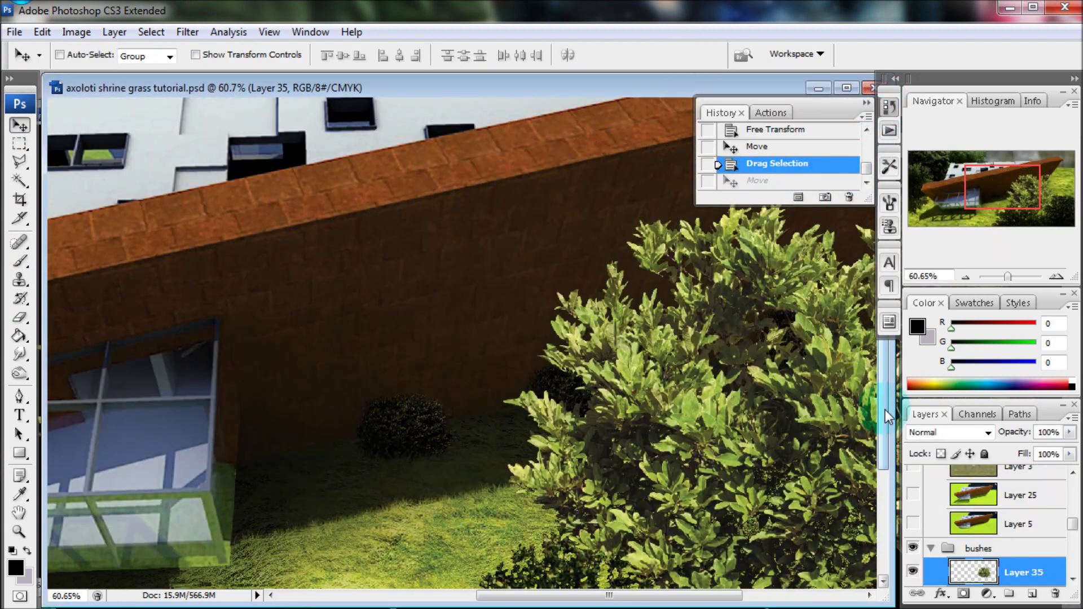
left_click_drag(677, 367, 507, 282)
key("ctrl+t")
mouse_move(606, 96)
left_mouse_down()
mouse_move(491, 365)
mouse_move(524, 372)
left_mouse_up()
key("Return")
Darken the bush by lowering its Hue/Saturation lightness, then duplicate it.
key("ctrl+l")
key("Escape")
key("ctrl+u")
left_click_drag(720, 266, 670, 279)
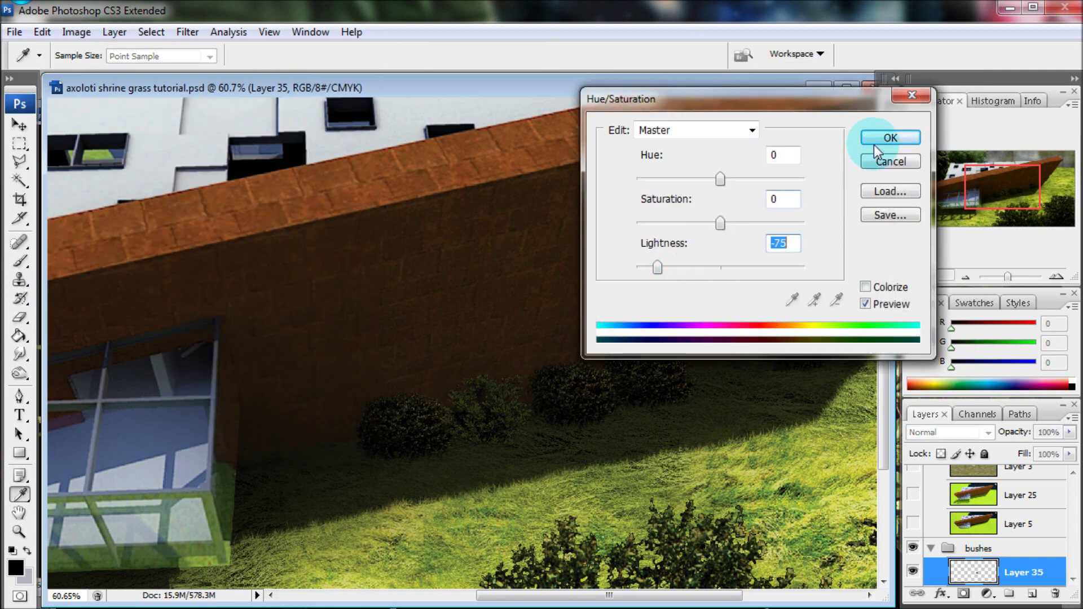
left_click(875, 144)
key("Return")
key("v")
Place the bush copies along the wall and merge them into one layer.
left_click(20, 373)
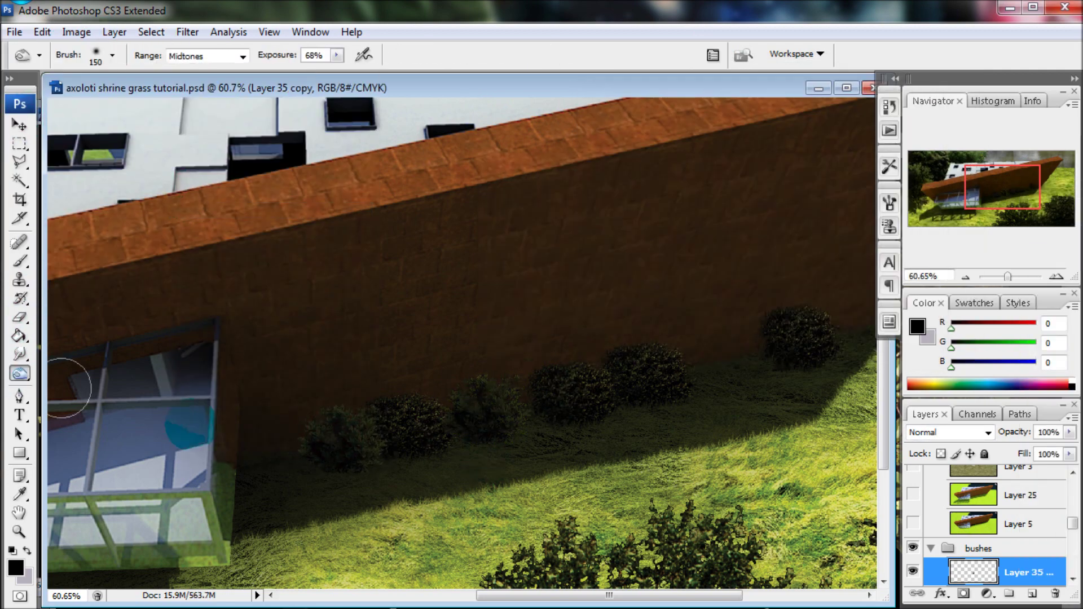
key("v")
mouse_move(764, 350)
left_mouse_down()
mouse_move(623, 351)
mouse_move(756, 330)
left_mouse_up()
key("ctrl+j")
key("Return")
key("ctrl+t")
left_click(716, 54)
scroll(1072, 533, "down", 2)
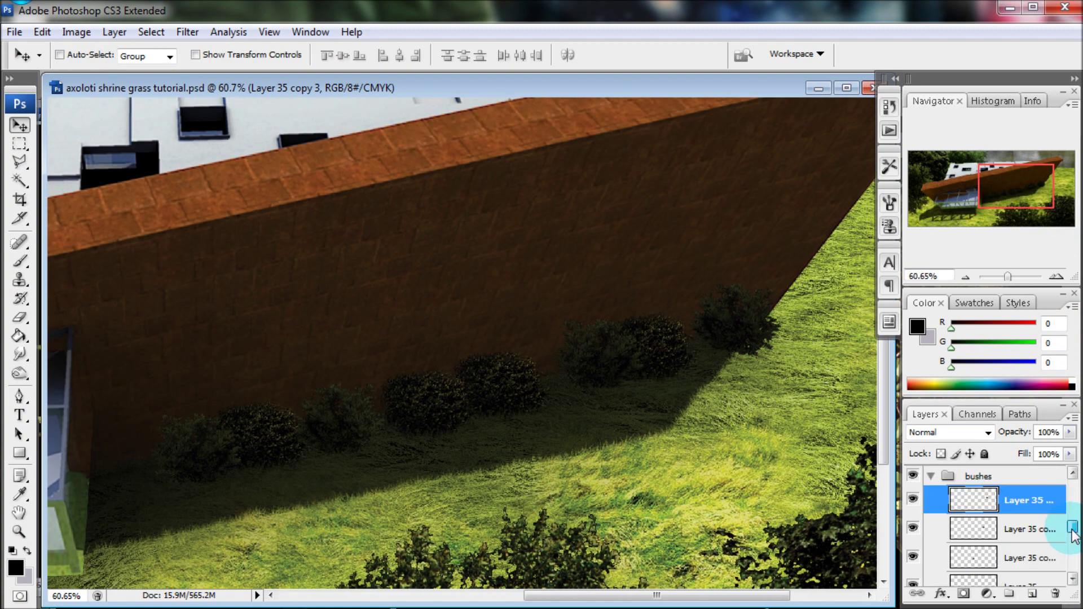
right_click(1024, 506)
left_click(1043, 473)
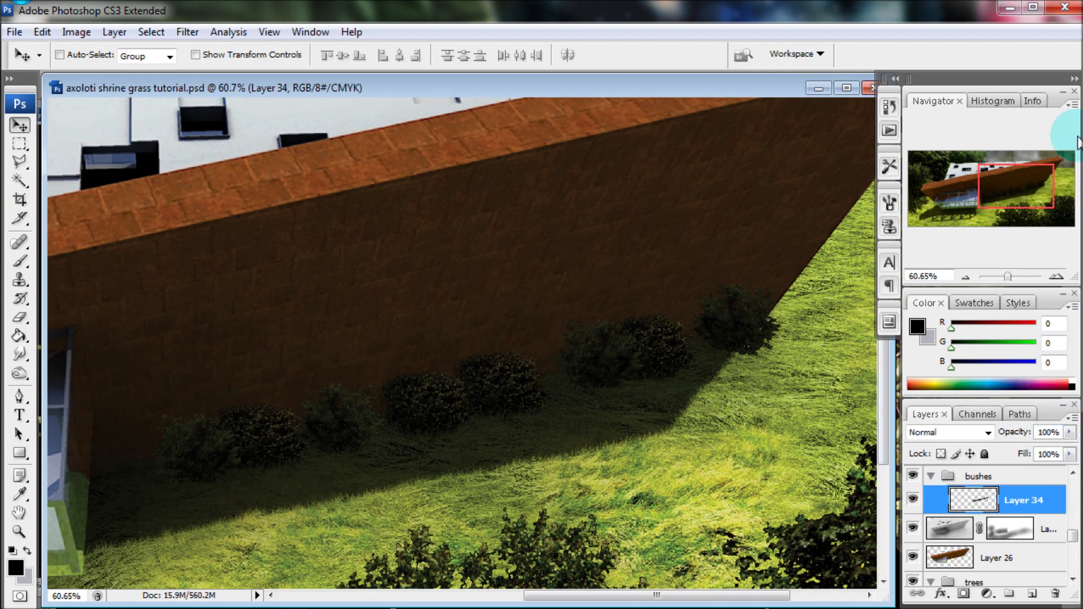
Add a layer named 'bush shadow' below the bushes and pick a soft brush.
left_click(1032, 593)
key("ctrl+bracketleft")
double_click(1022, 530)
key("Return")
key("b")
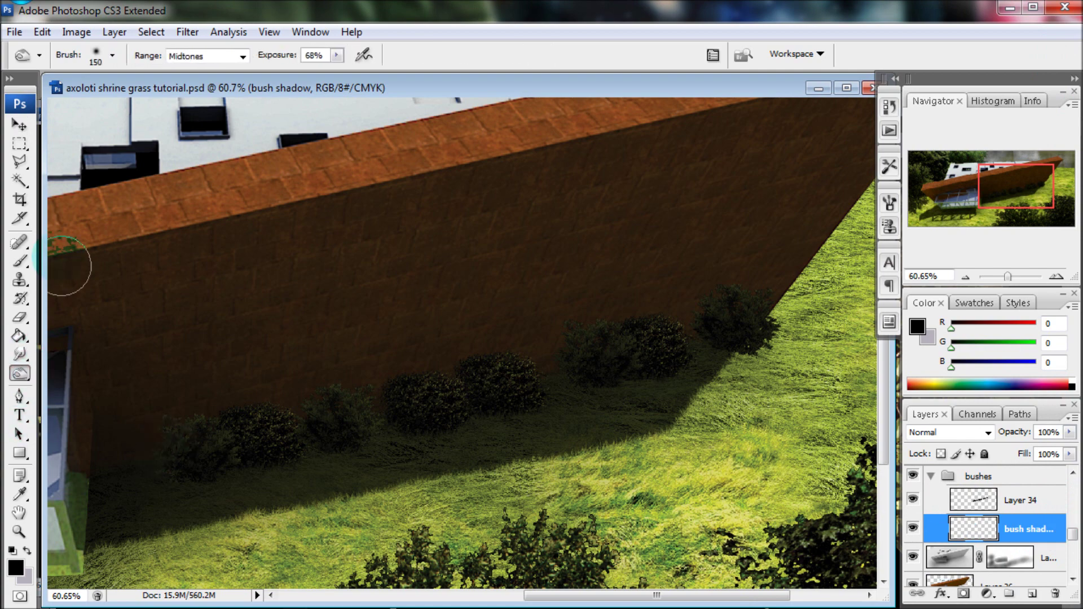
left_click(112, 55)
key("Return")
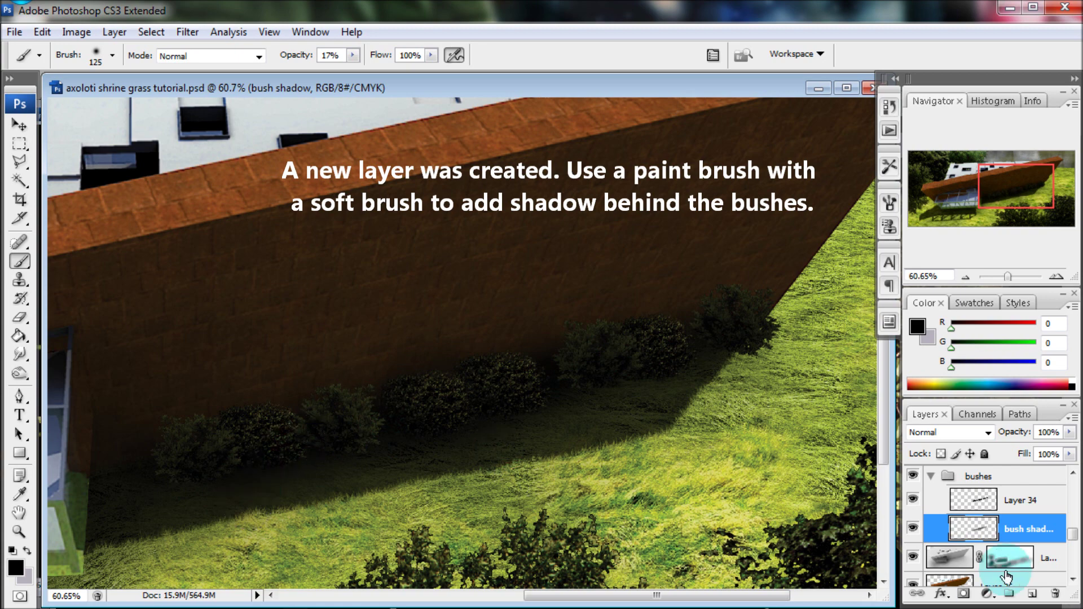
Select the merged bushes layer and use Clone Stamp on the foliage.
left_click(981, 501)
key("s")
left_click_drag(1007, 276, 1009, 276)
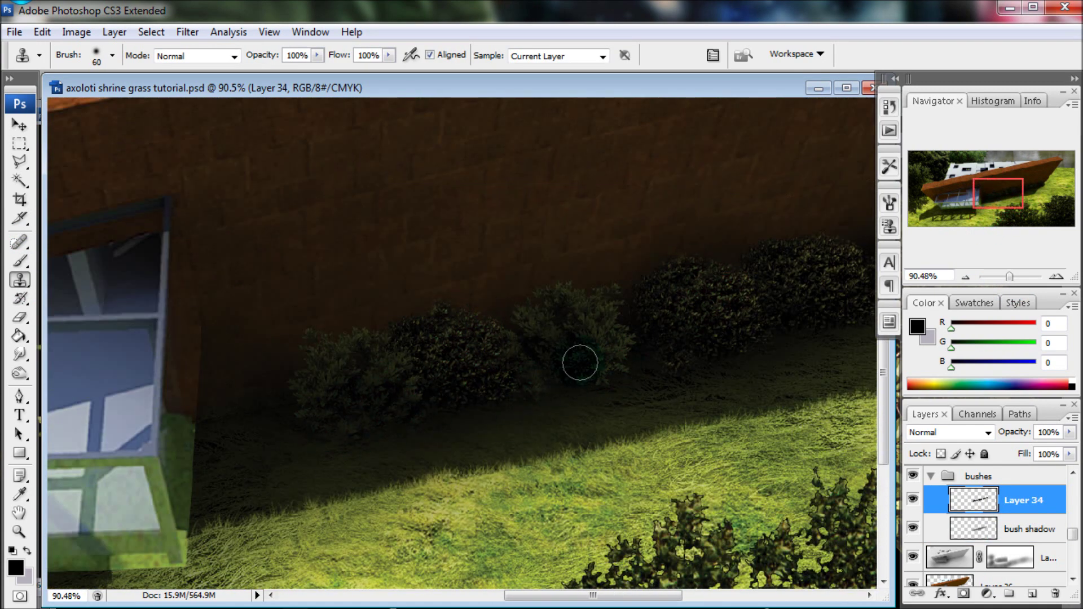
scroll(690, 328, "right", 5)
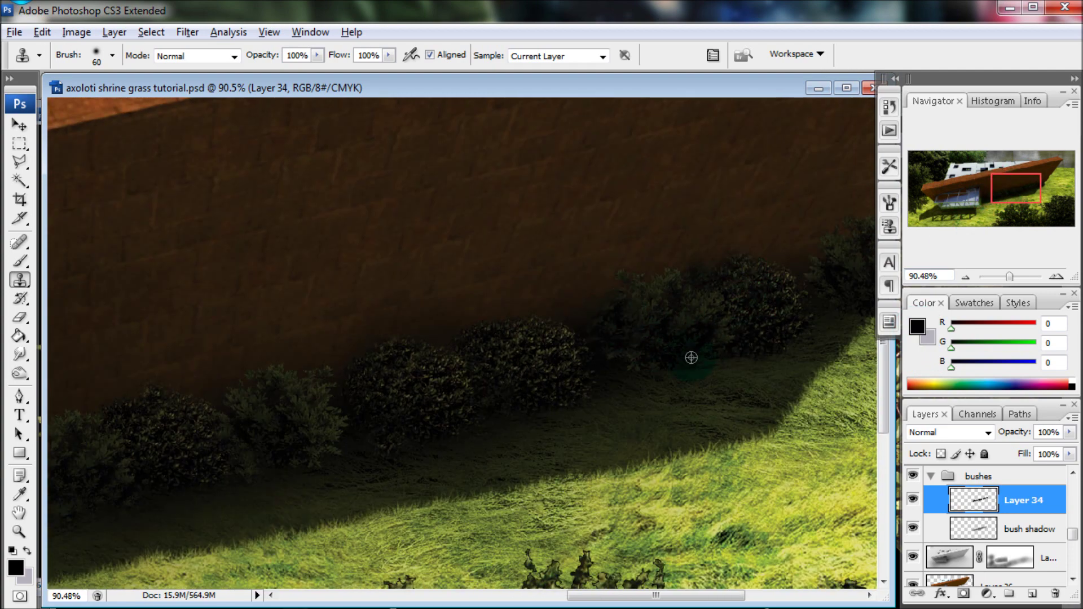
scroll(737, 368, "right", 3)
left_click_drag(1010, 277, 1008, 276)
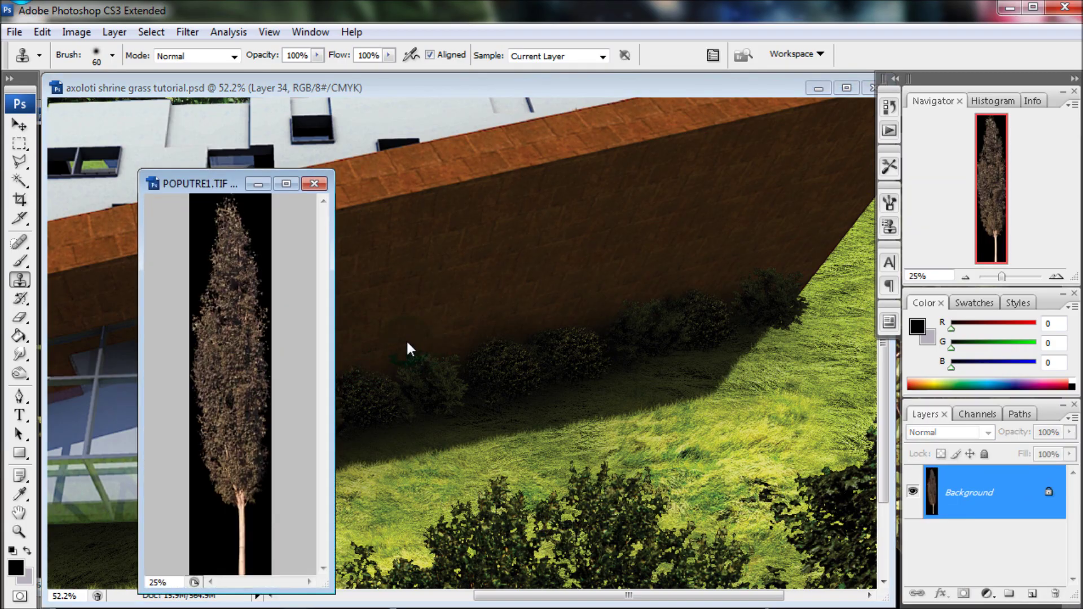
Select the tall tree in POPUTRE1.TIF by Color Range on black, then inverse.
left_click_drag(334, 242, 611, 220)
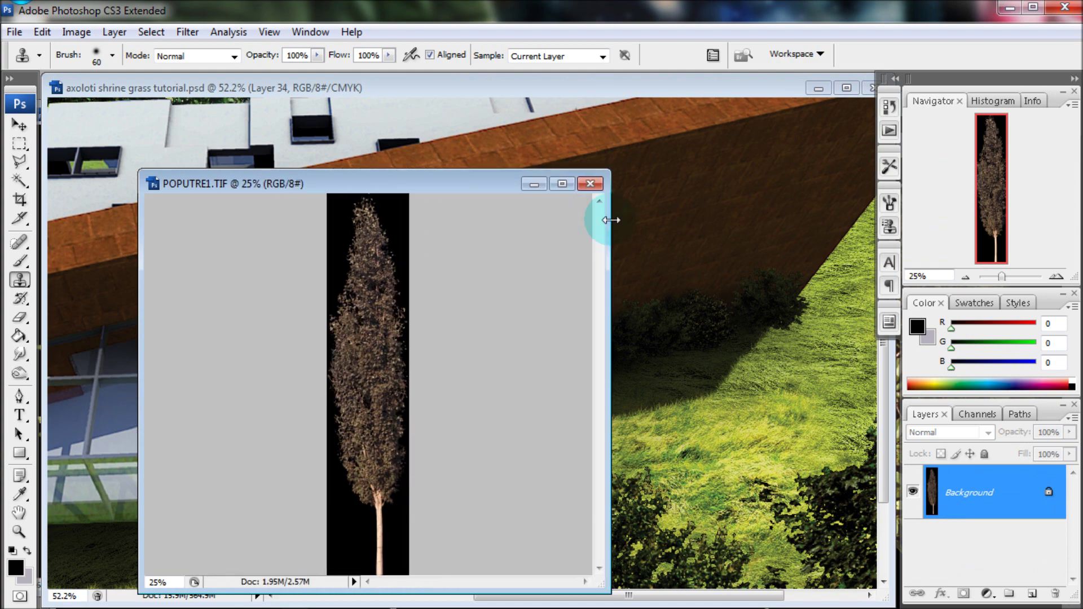
left_click_drag(516, 173, 518, 119)
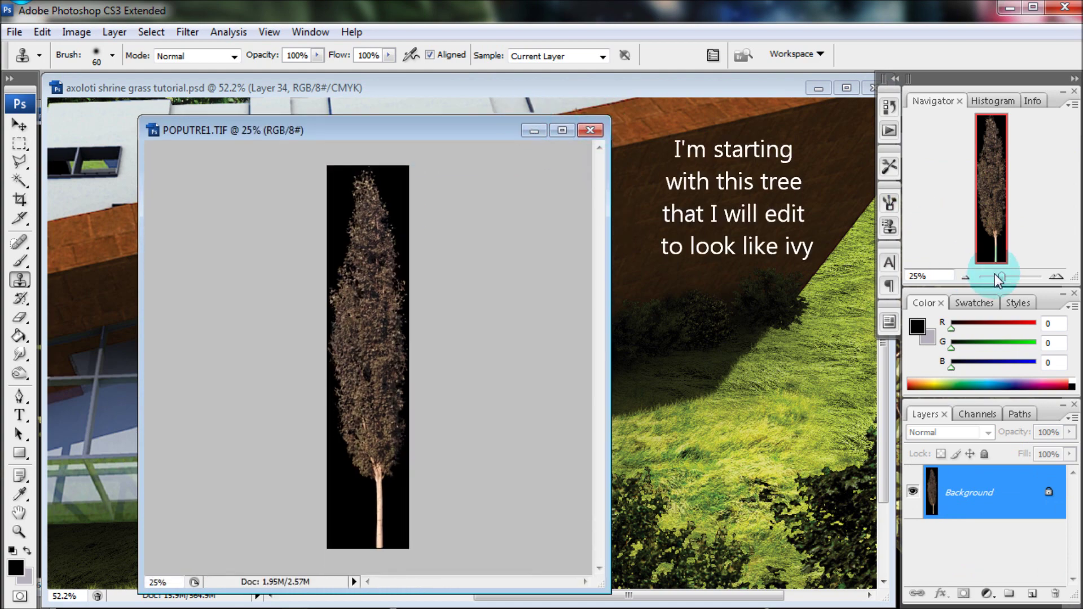
left_click_drag(995, 273, 1006, 273)
left_click(150, 31)
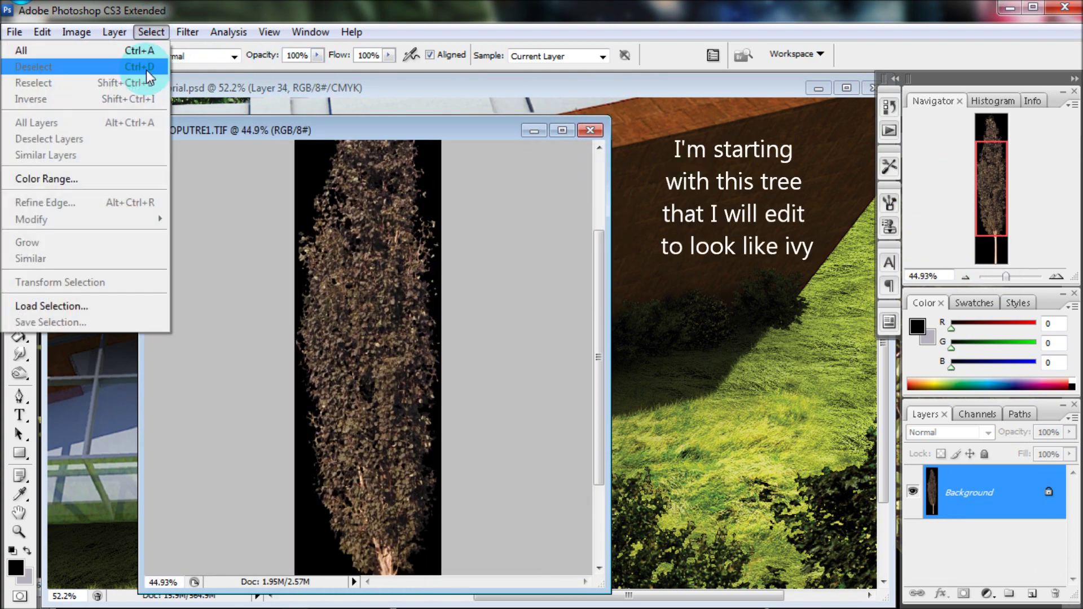
left_click(88, 181)
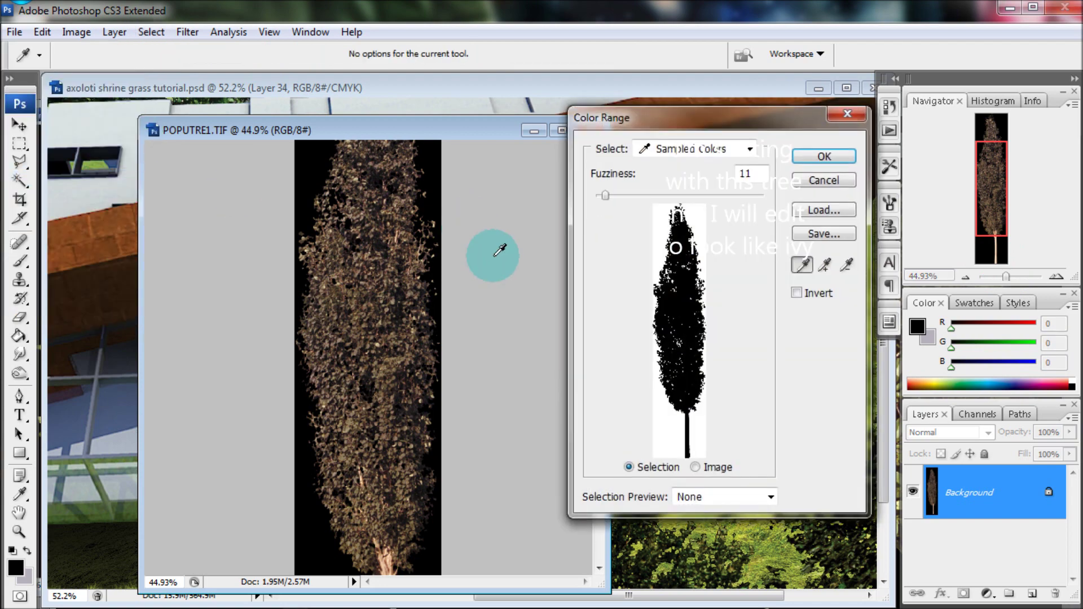
left_click(798, 161)
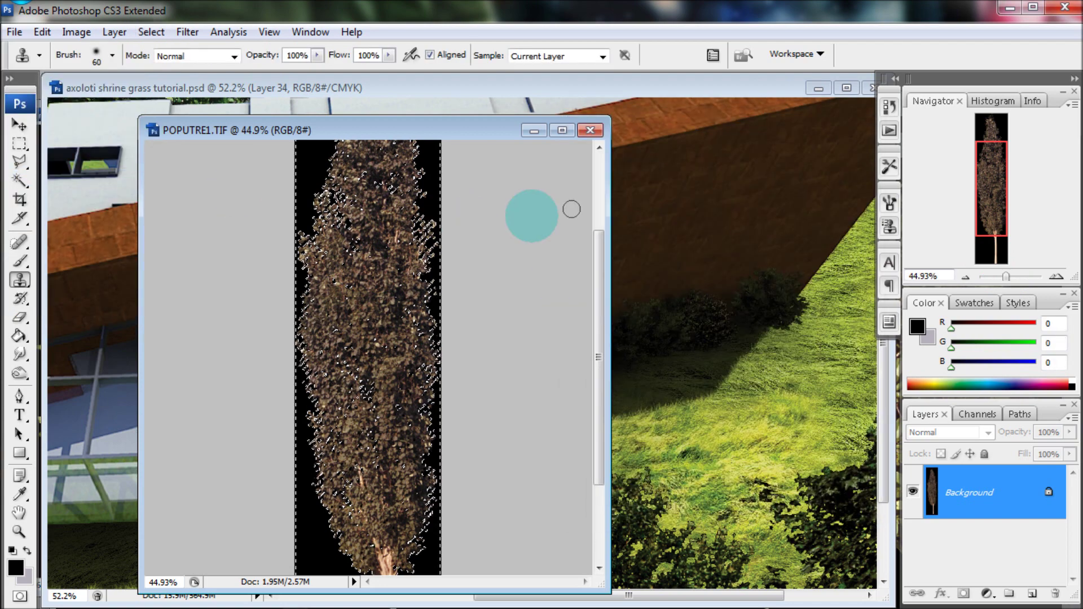
left_click(150, 32)
left_click(109, 99)
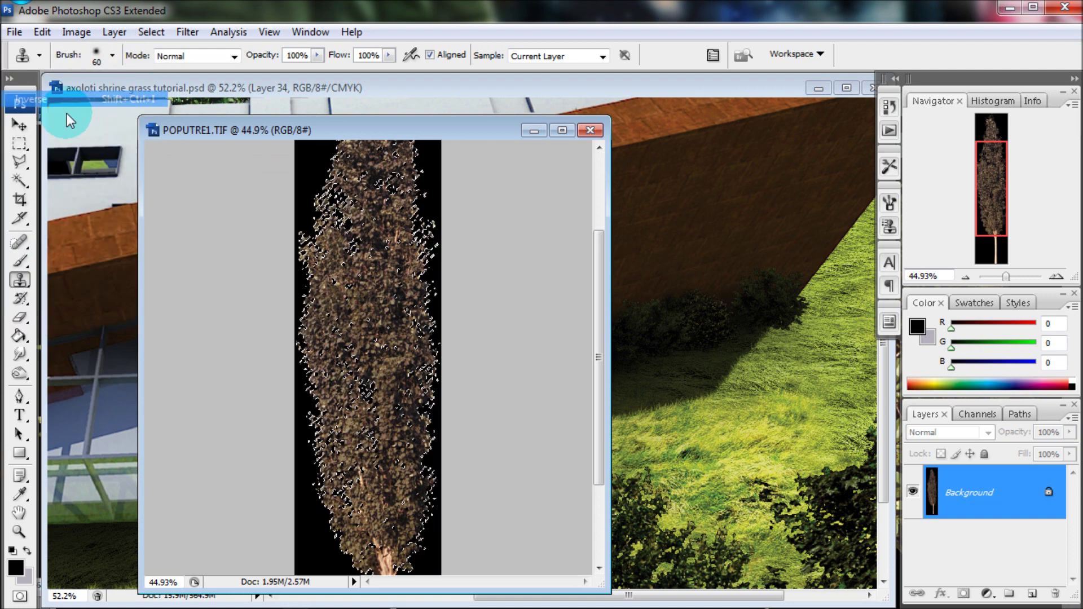
Move the tree into the rendering left of centre and start Free Transform.
left_click(19, 125)
mouse_move(372, 299)
left_mouse_down()
mouse_move(699, 338)
mouse_move(425, 307)
mouse_move(411, 296)
left_mouse_up()
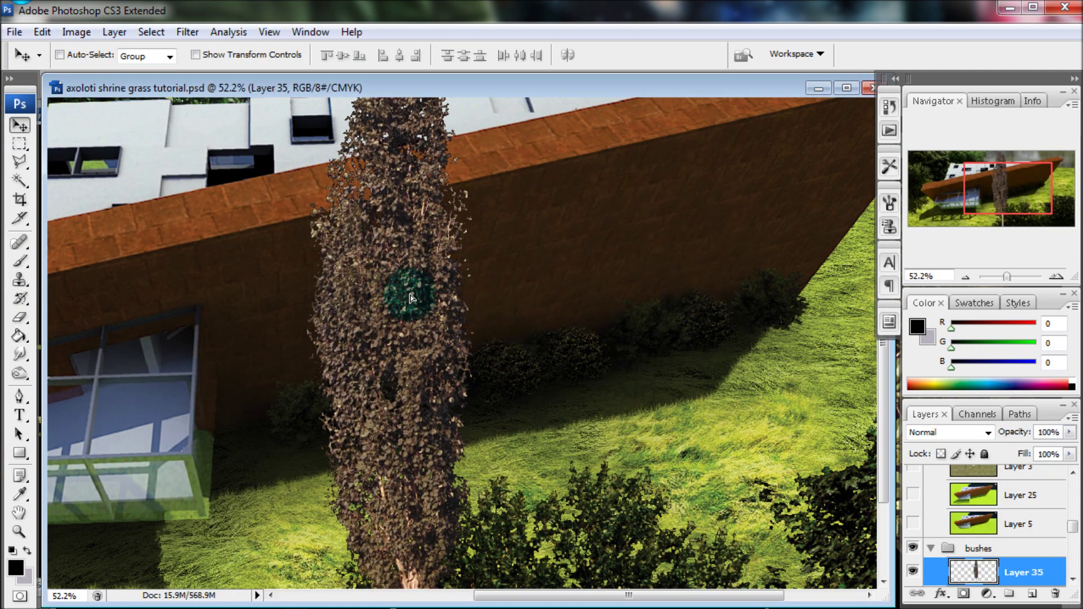
key("ctrl+t")
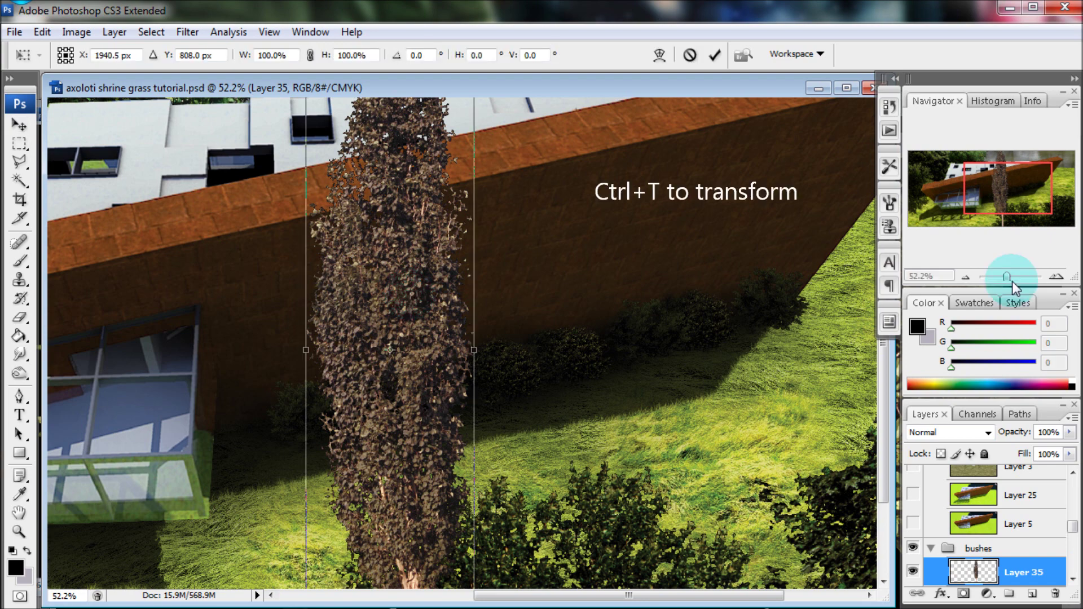
left_click_drag(1006, 277, 1004, 276)
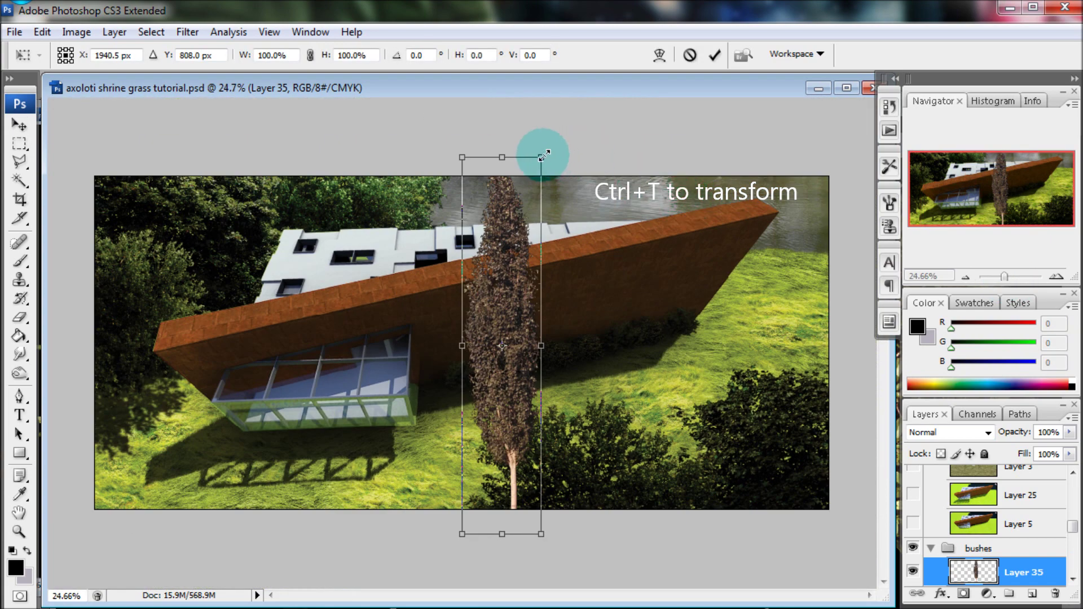
Shrink the tree to about two-thirds and tilt it about 11 degrees.
left_click_drag(543, 156, 506, 221)
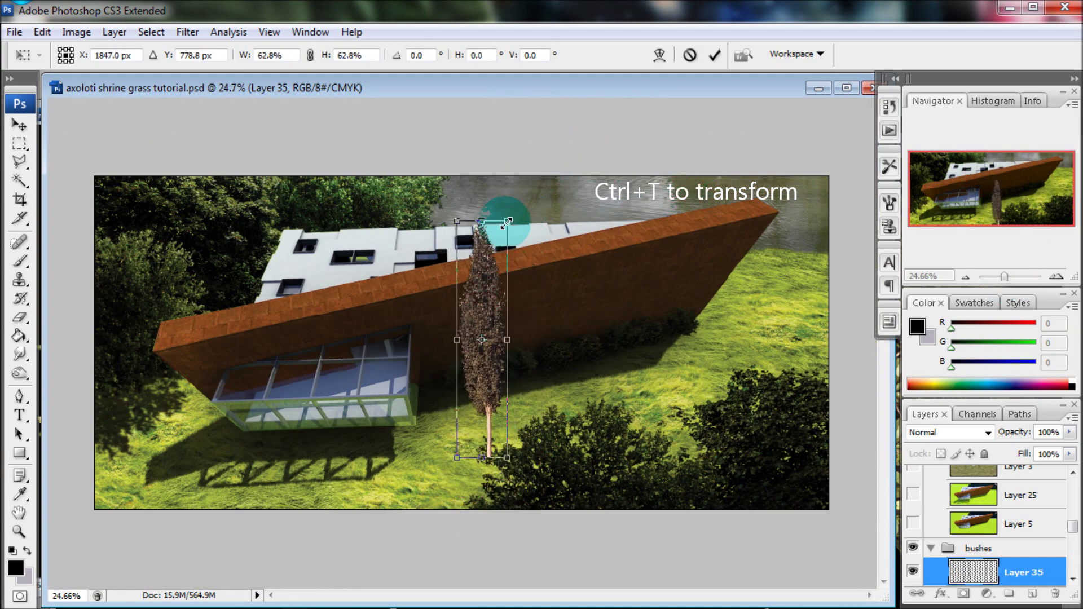
mouse_move(506, 214)
left_mouse_down()
mouse_move(511, 205)
mouse_move(488, 313)
left_mouse_up()
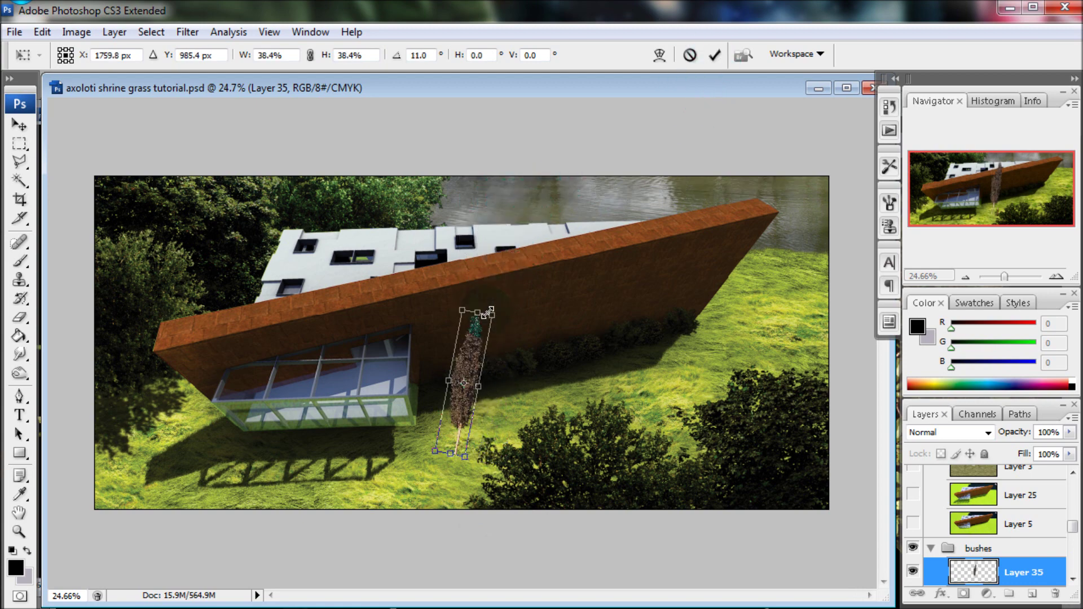
left_click(716, 55)
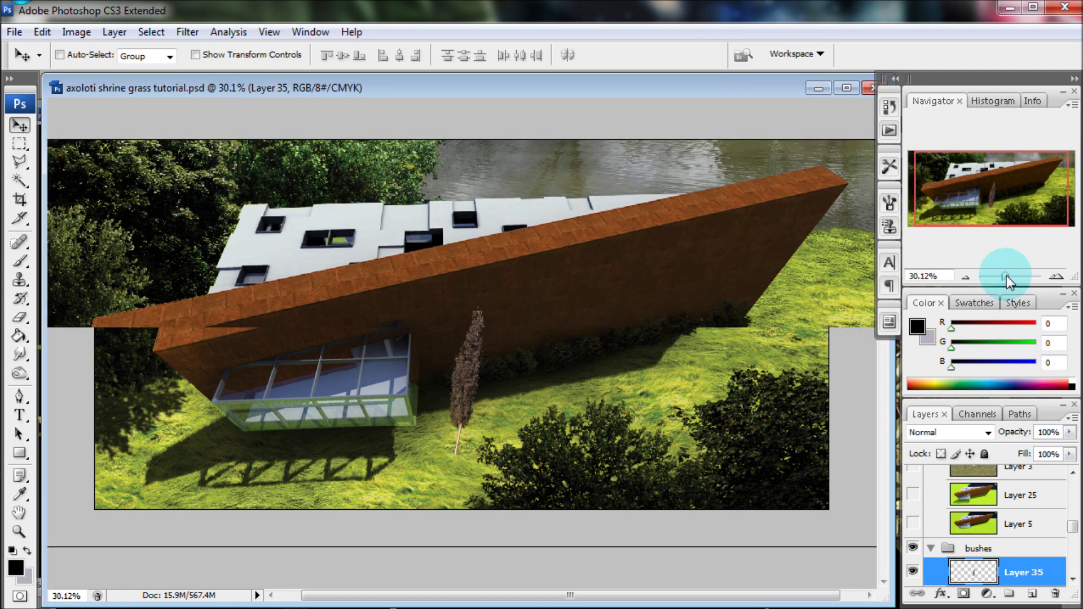
left_click_drag(1003, 277, 1007, 275)
left_click_drag(999, 209, 993, 208)
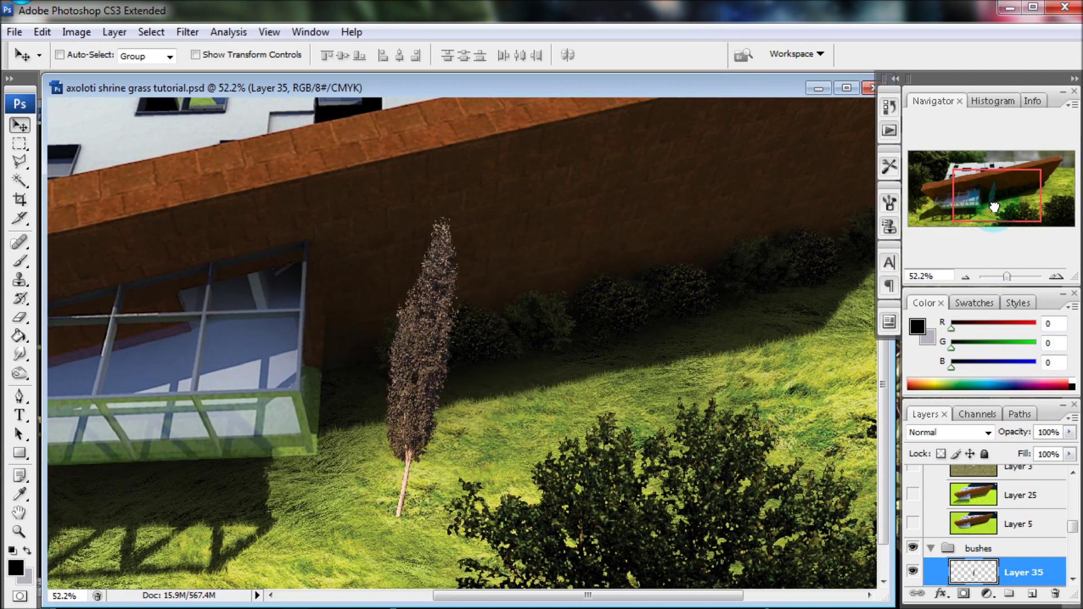
Erase the tree's bare lower trunk with an enlarged leafy scatter brush.
left_click(20, 317)
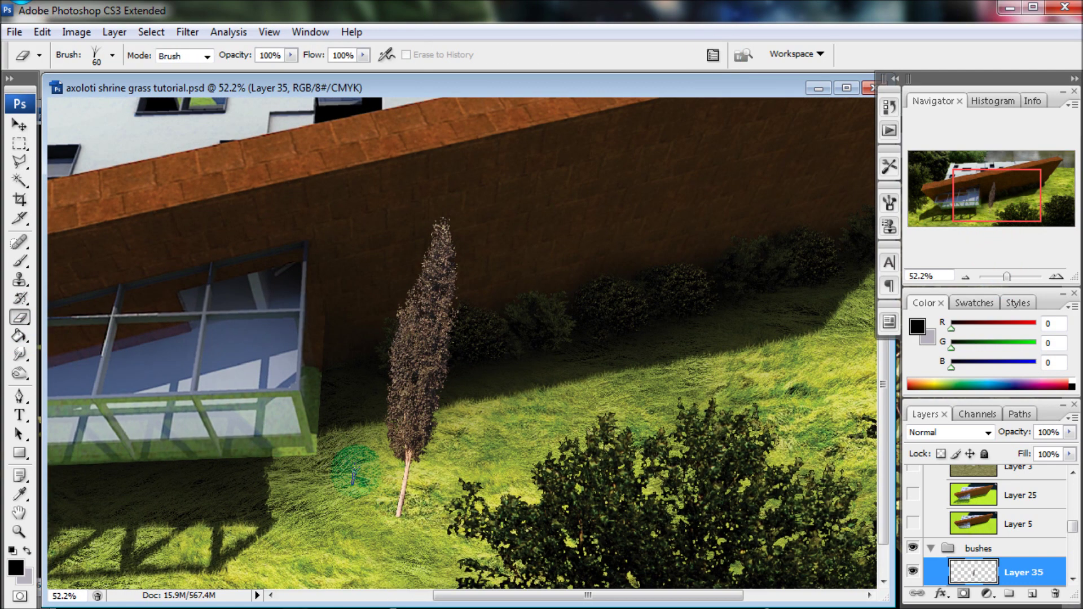
left_click(112, 56)
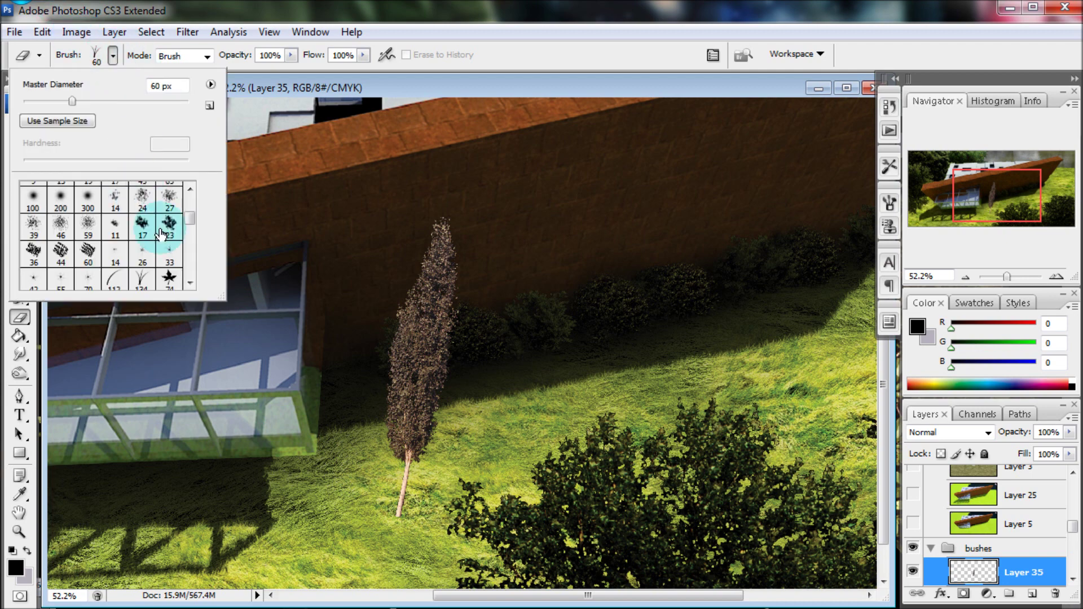
left_click(112, 56)
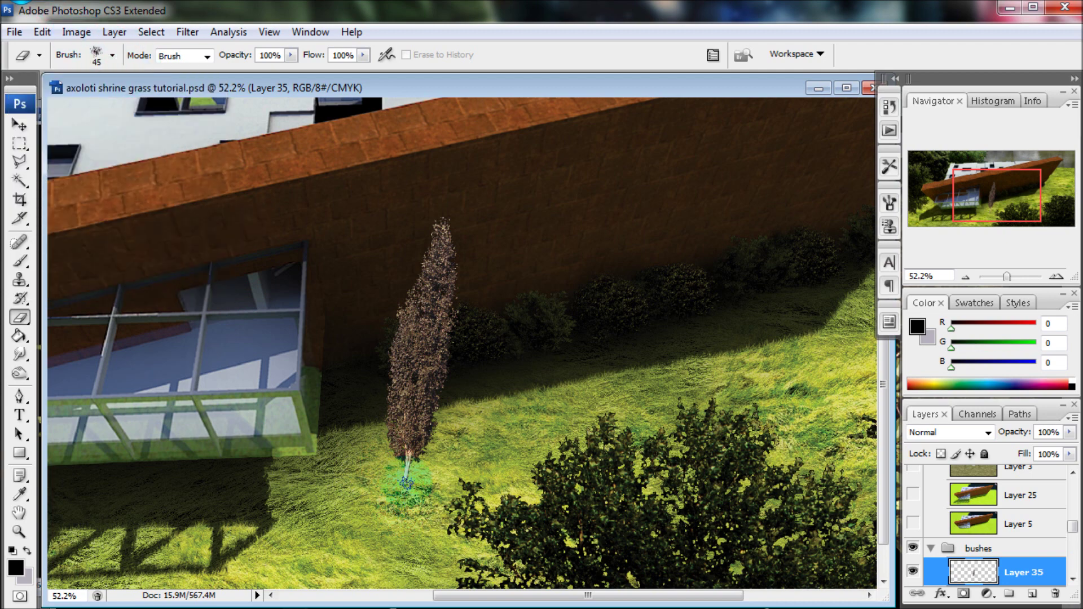
key("bracketright")
left_click_drag(406, 491, 380, 442)
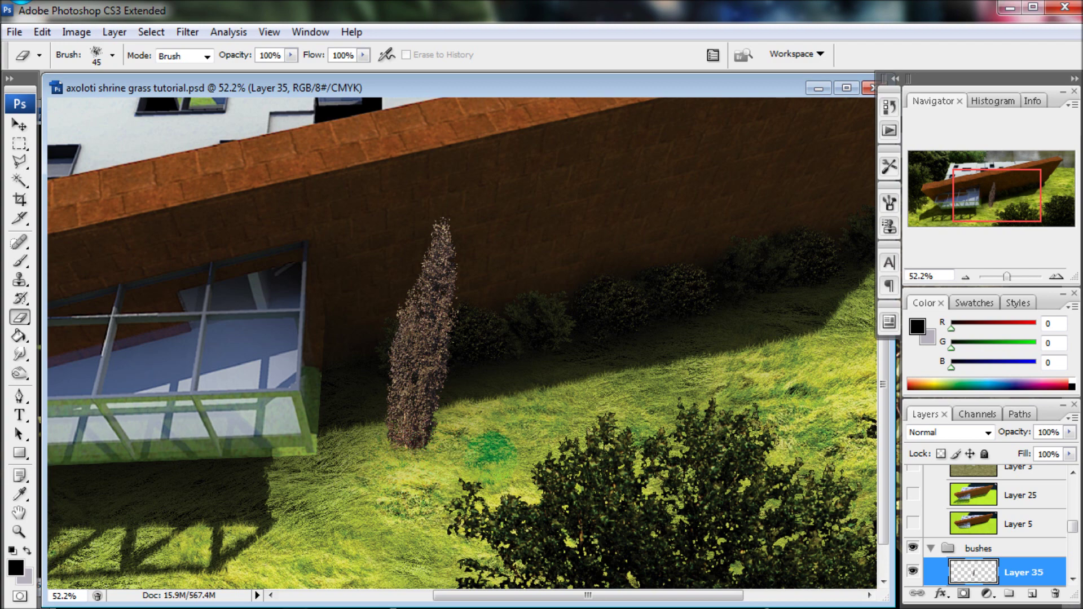
Rotate the tree back and shorten it from the bottom against the wall.
key("ctrl+t")
mouse_move(422, 486)
left_mouse_down()
mouse_move(446, 484)
mouse_move(458, 432)
left_mouse_up()
right_click(430, 385)
left_click(471, 477)
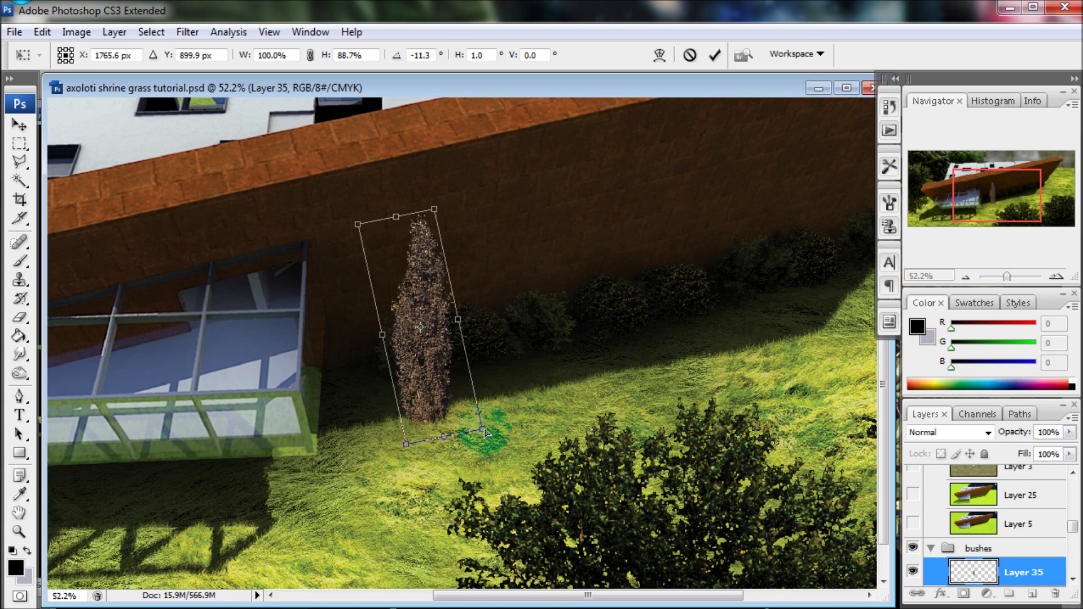
key("Return")
key("e")
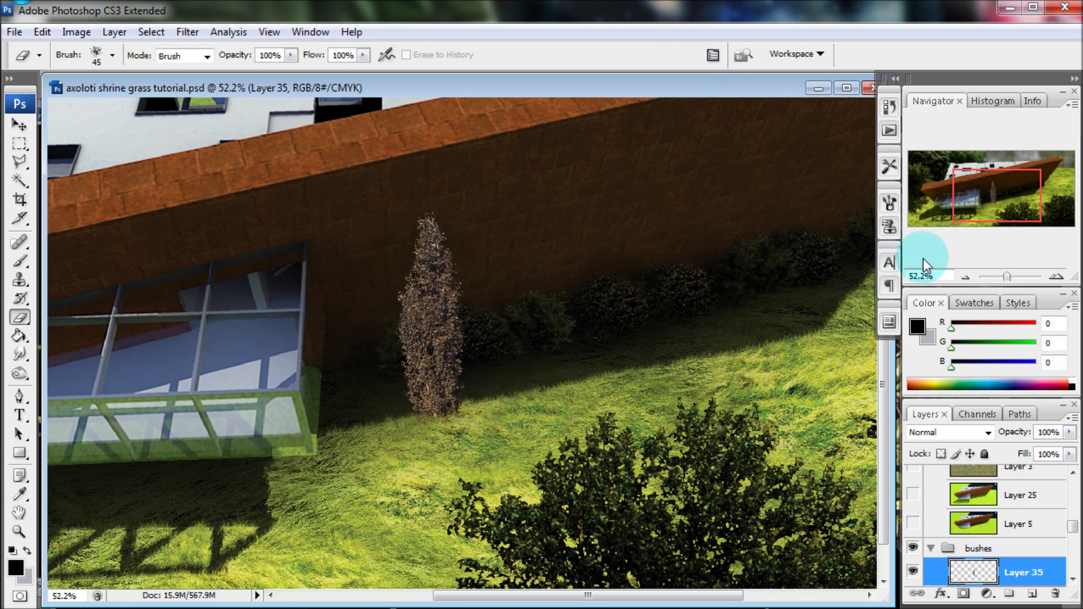
left_click_drag(1010, 276, 1008, 276)
left_click(76, 31)
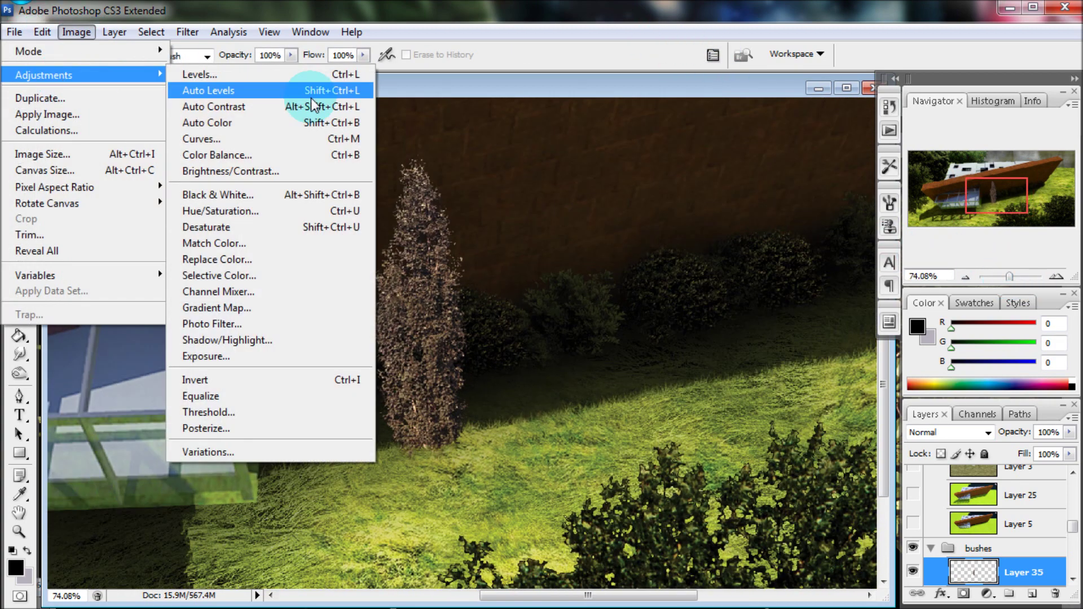
Tint the tree green with Hue/Saturation at Hue +30 and Lightness -60.
left_click(270, 212)
left_click_drag(719, 179, 747, 179)
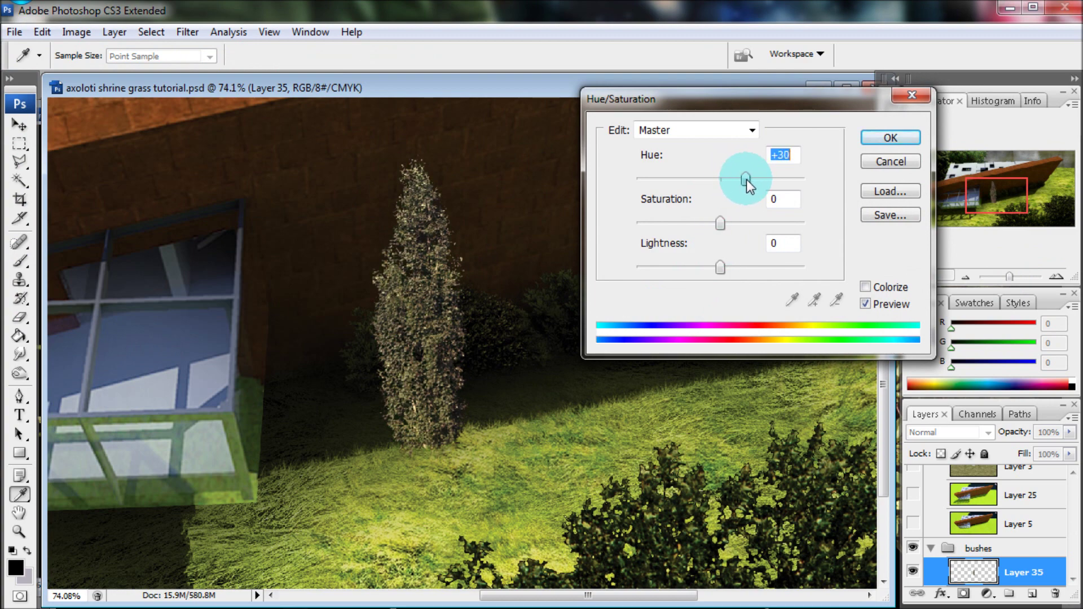
left_click_drag(719, 268, 666, 268)
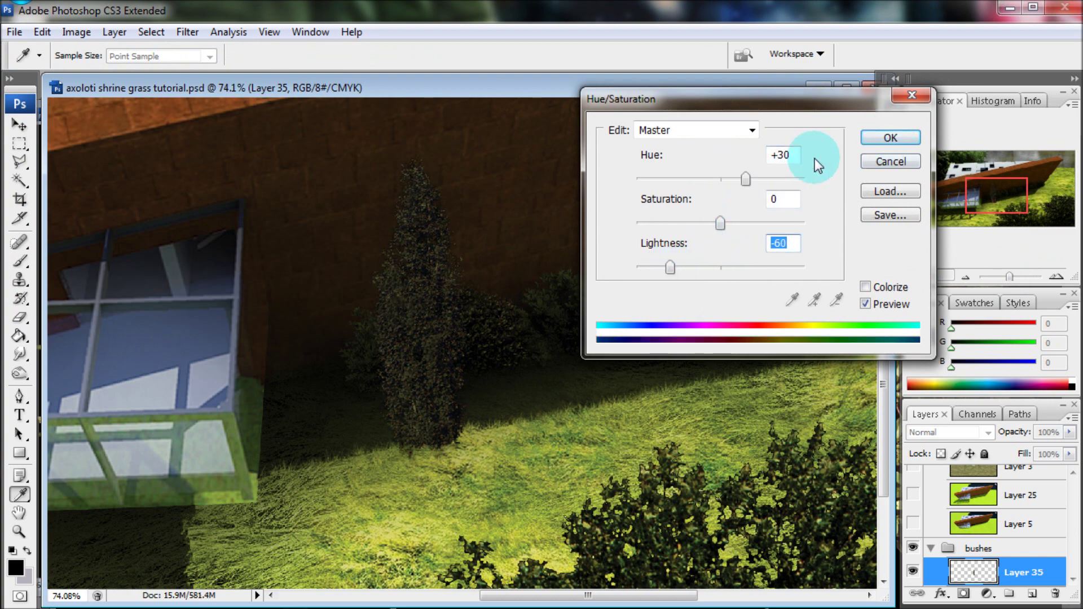
left_click(890, 138)
Raise the Levels black input slightly to deepen the tree's shadows.
left_click(76, 31)
left_click(195, 75)
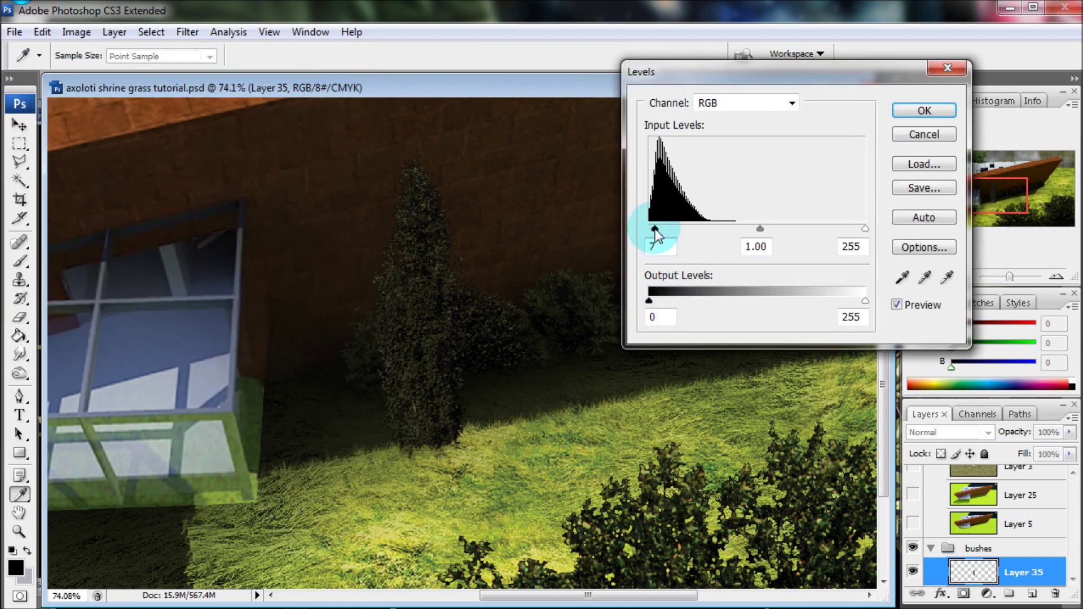
left_click_drag(660, 228, 664, 225)
key("Return")
Move the tree layer beneath Layer 34, then erase its base and the stray green patch.
key("e")
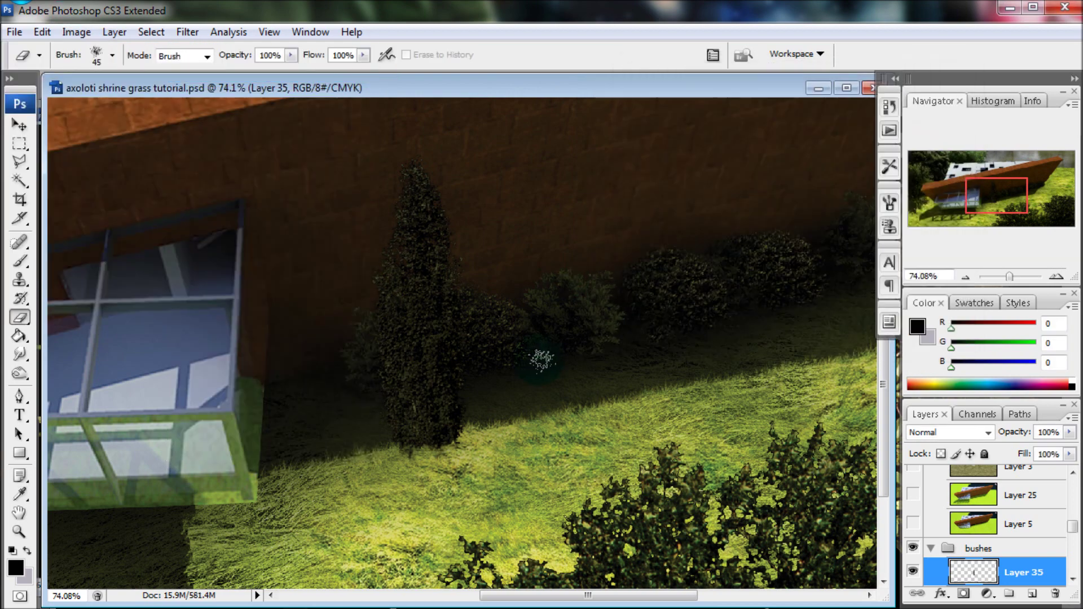
scroll(1010, 524, "down", 3)
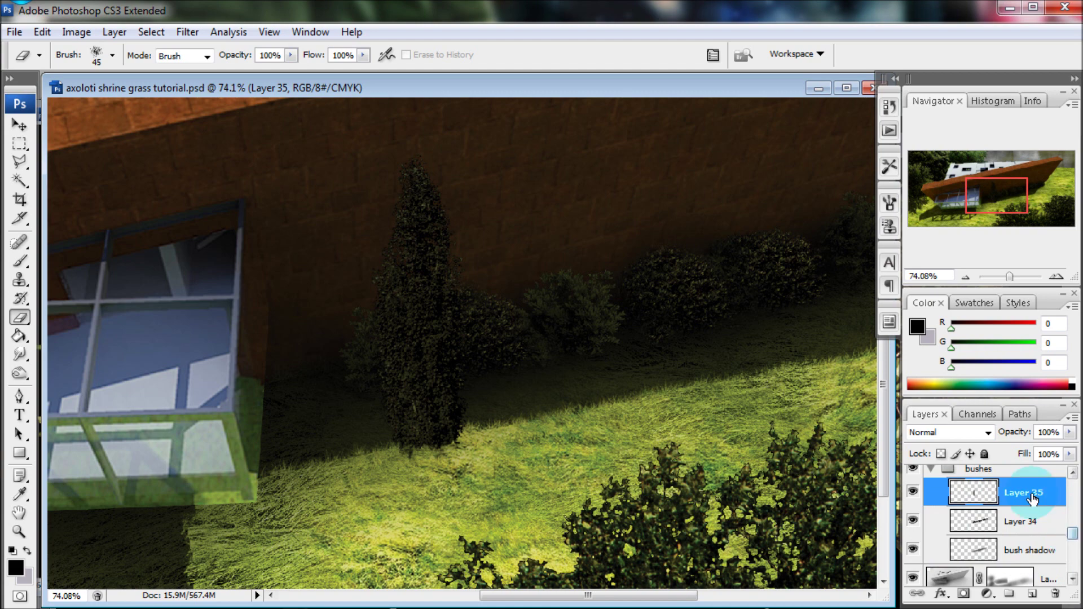
left_click_drag(1032, 498, 1023, 533)
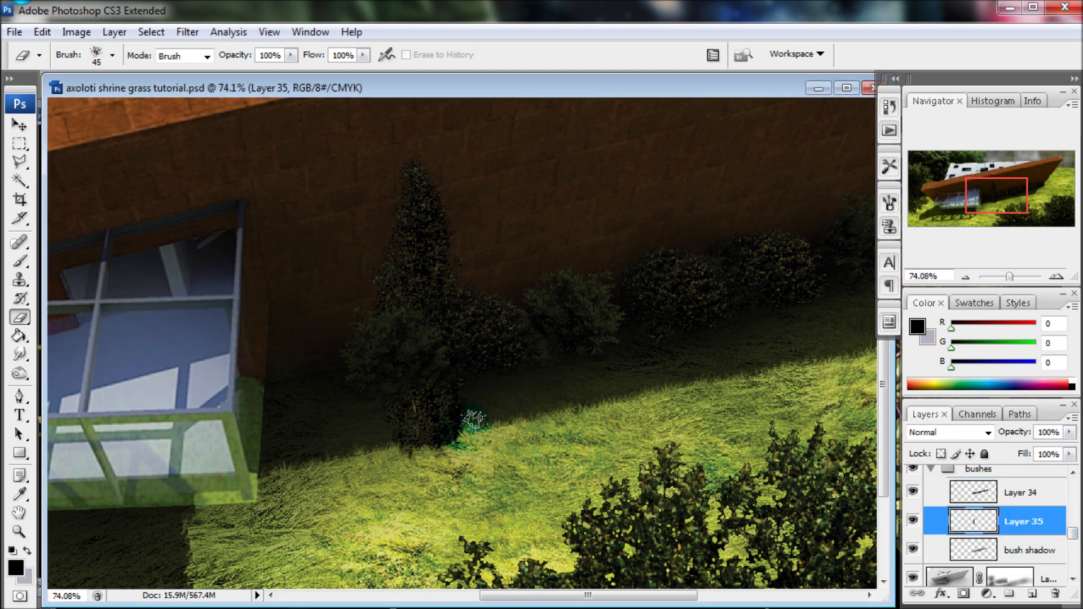
mouse_move(451, 446)
left_mouse_down()
mouse_move(381, 430)
mouse_move(394, 398)
left_mouse_up()
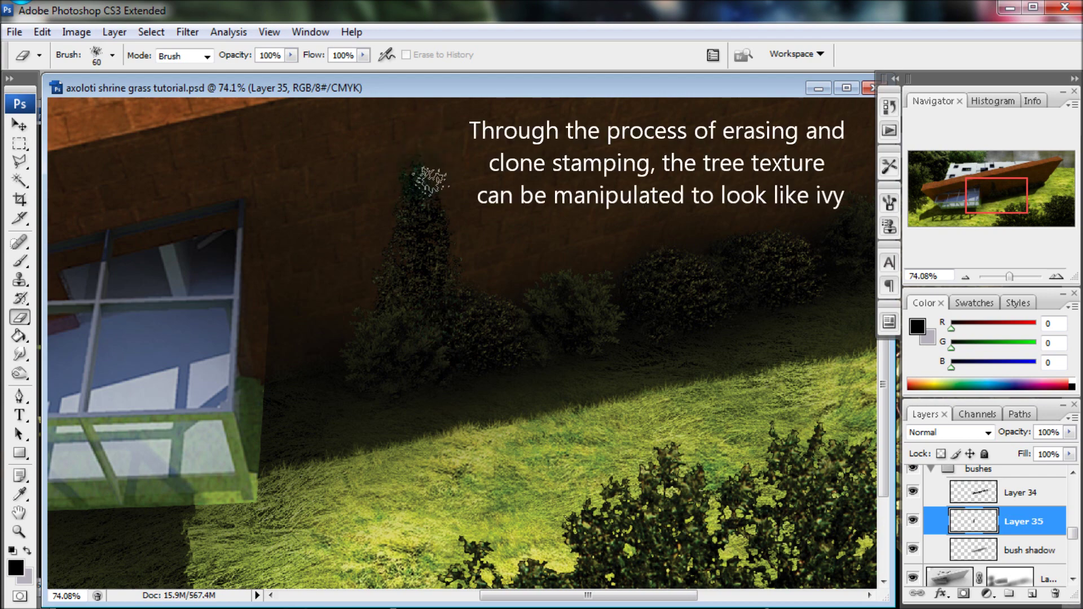
left_click(485, 528)
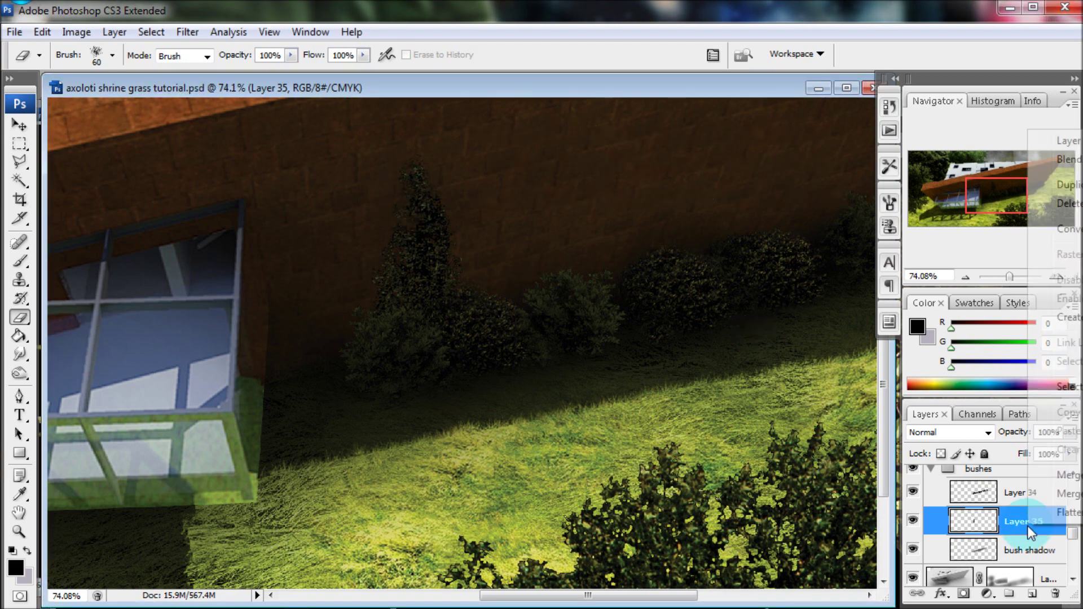
Duplicate the tree, move the copy right, stretch it taller, and merge the copies.
left_click(812, 204)
key("v")
mouse_move(436, 269)
left_mouse_down()
mouse_move(544, 242)
mouse_move(465, 340)
mouse_move(671, 290)
left_mouse_up()
key("ctrl+t")
left_click_drag(696, 164, 699, 164)
left_click(715, 60)
key("ctrl+e")
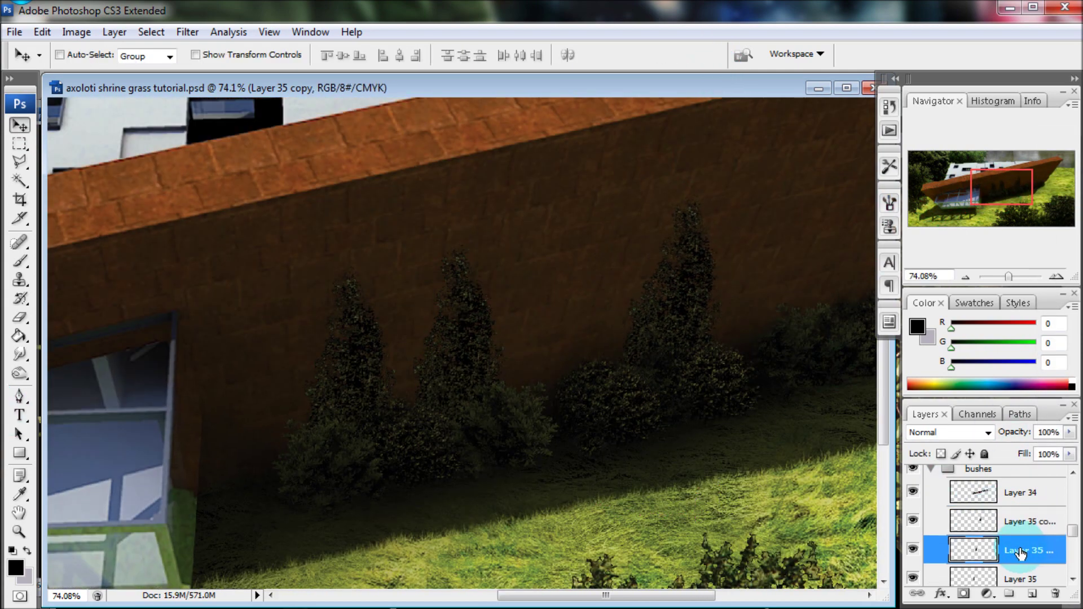
Merge the tree copy into Layer 35 and set up a smaller Clone Stamp brush.
right_click(1029, 521)
left_click(1068, 469)
left_click(19, 317)
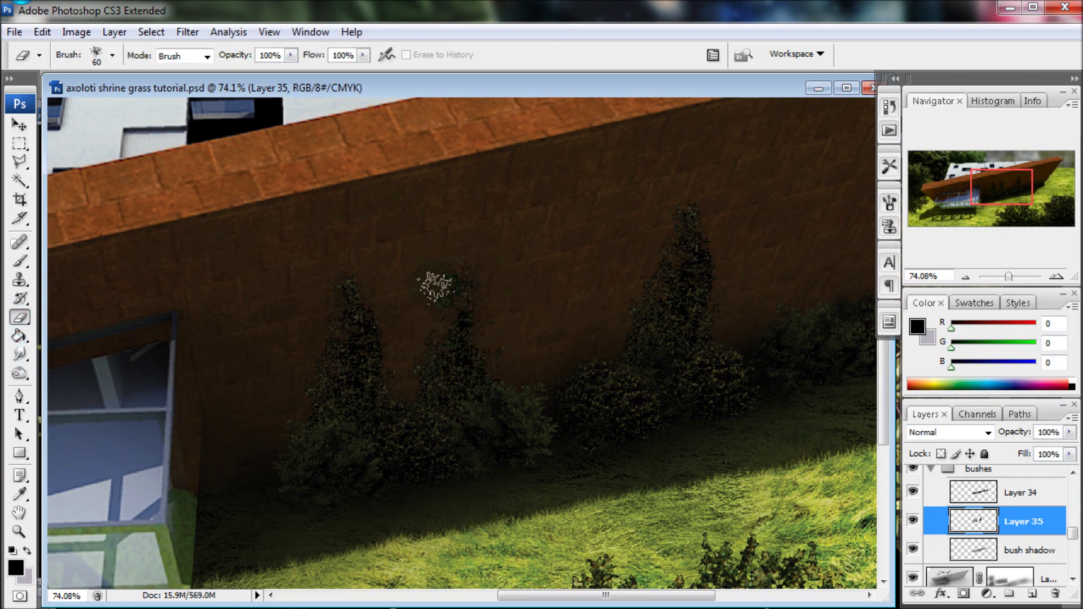
key("s")
left_click(112, 54)
double_click(140, 194)
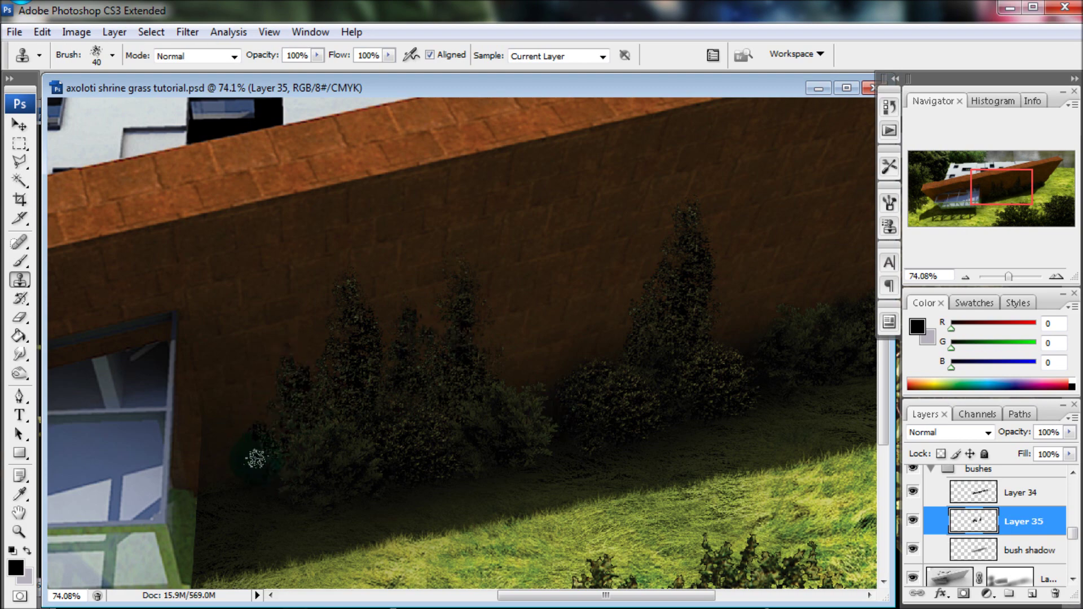
Lower the ivy's lightness with Hue/Saturation to darken it.
left_click(76, 32)
left_click_drag(689, 286, 675, 278)
left_click(889, 137)
Marquee-select and delete the tall dark tree, then duplicate the ivy layer.
key("e")
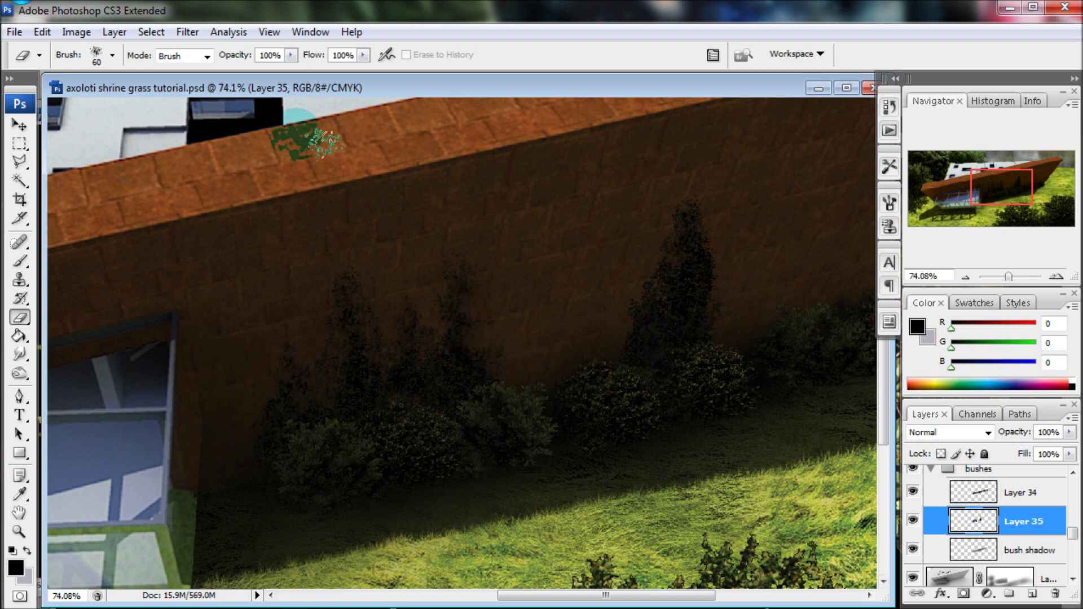
key("m")
left_click_drag(610, 170, 776, 434)
key("Delete")
key("ctrl+j")
Move the duplicated ivy along the wall and stretch it with a perspective transform.
key("v")
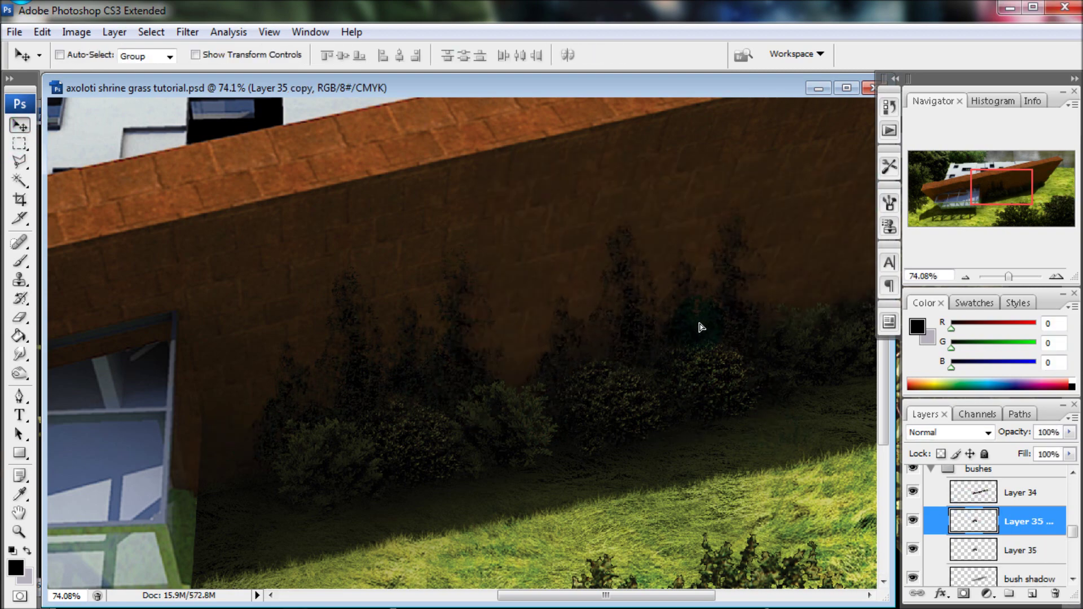
left_click_drag(699, 327, 506, 351)
key("ctrl+t")
right_click(612, 314)
left_click(665, 425)
left_click_drag(765, 260, 824, 229)
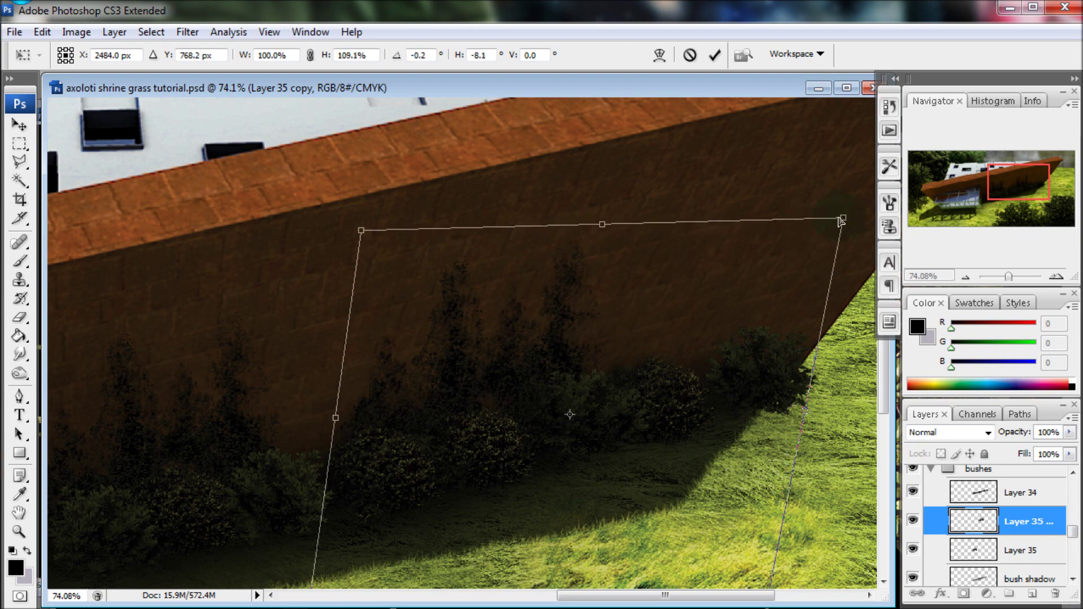
key("Return")
Merge the ivy copy into Layer 35 and clone more ivy up the wall.
key("s")
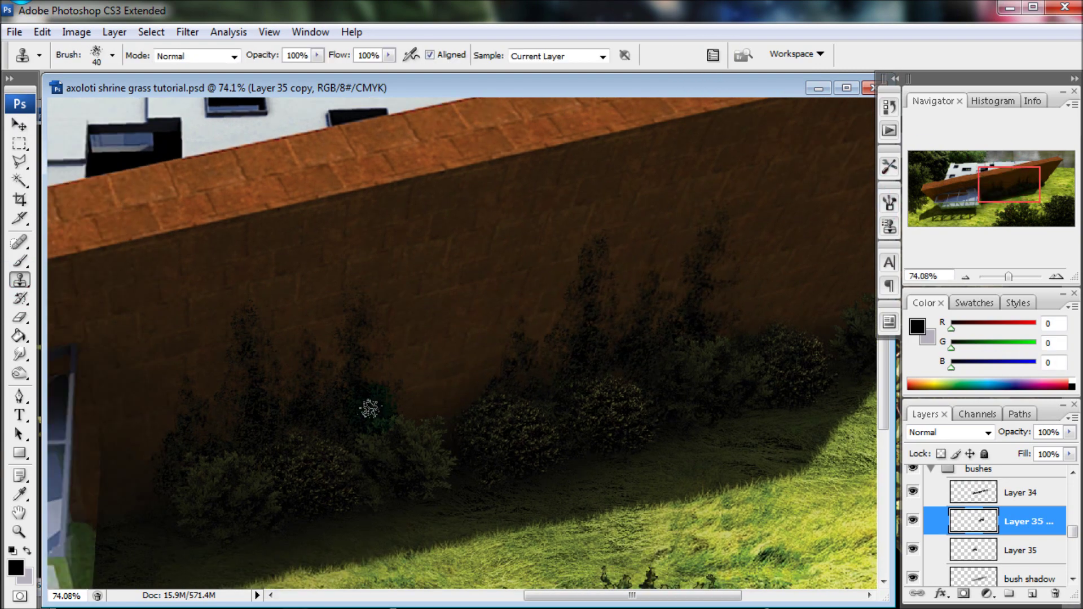
key("ctrl+e")
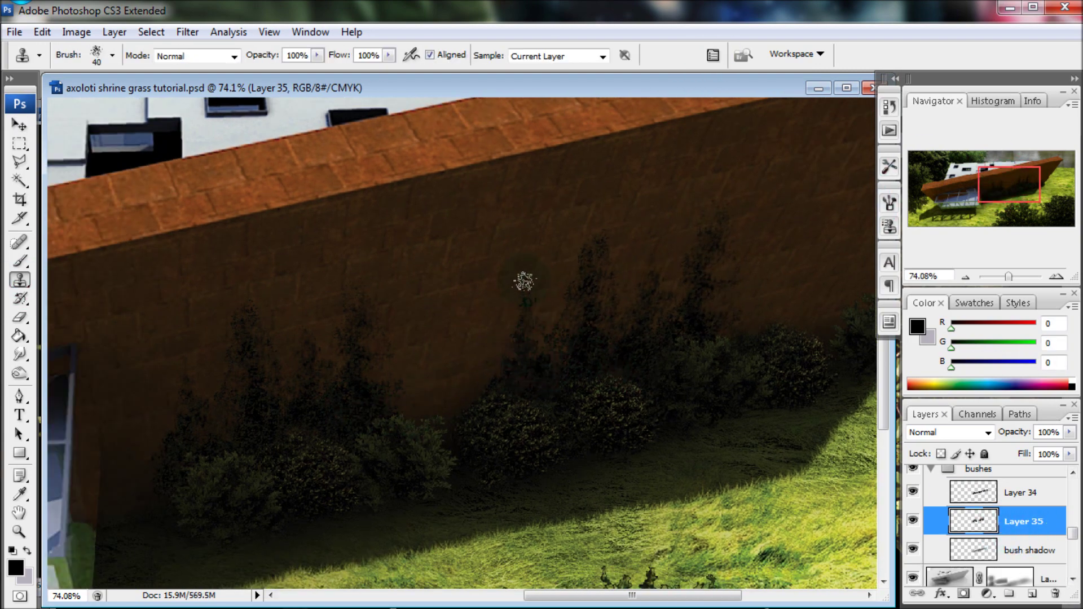
left_click_drag(660, 255, 699, 327)
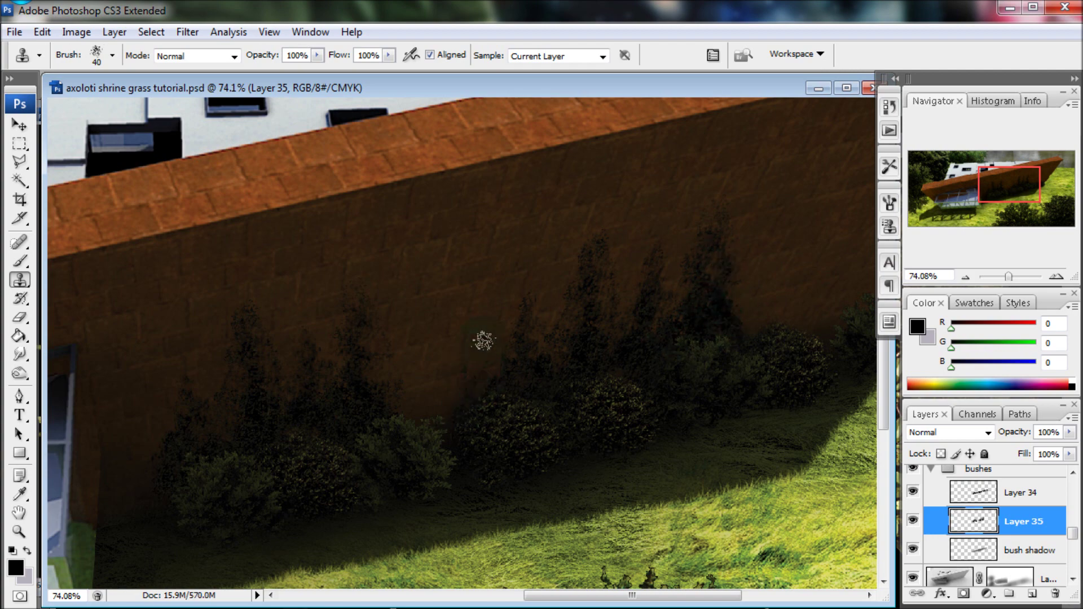
left_click_drag(1008, 276, 1009, 276)
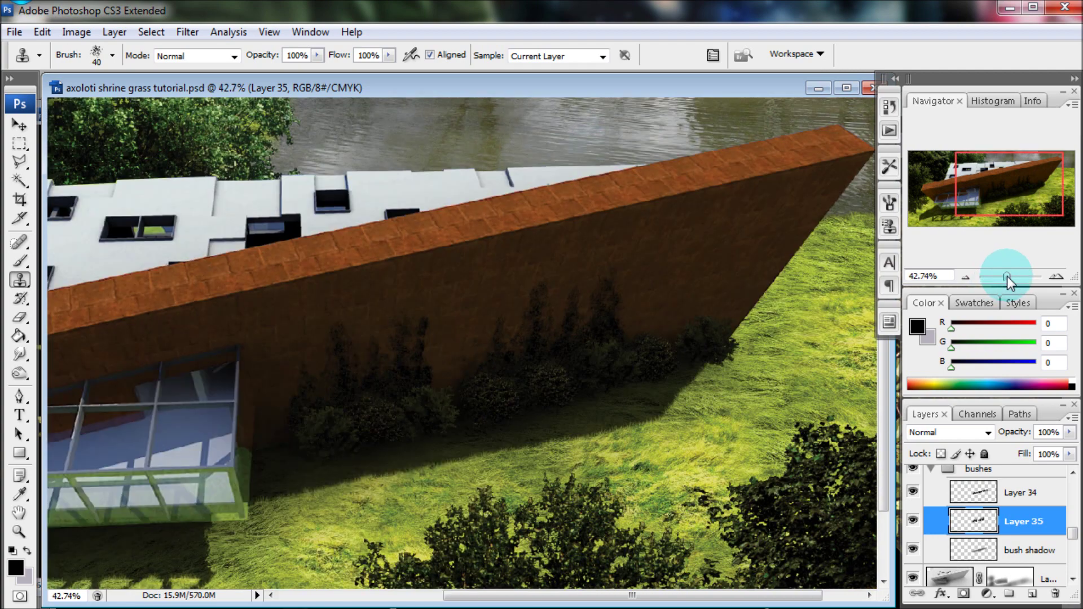
key("e")
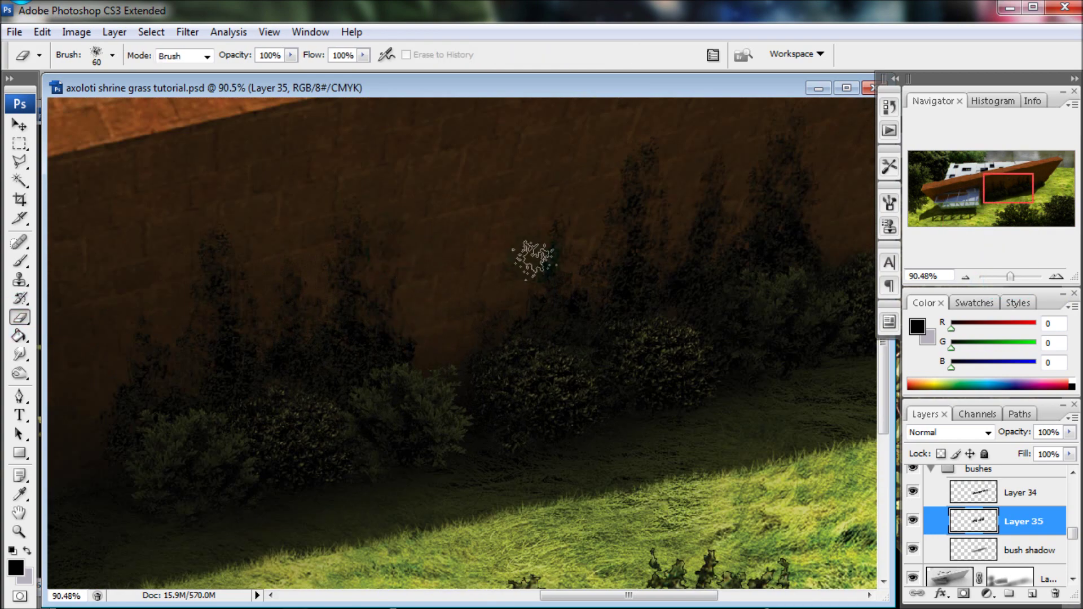
key("s")
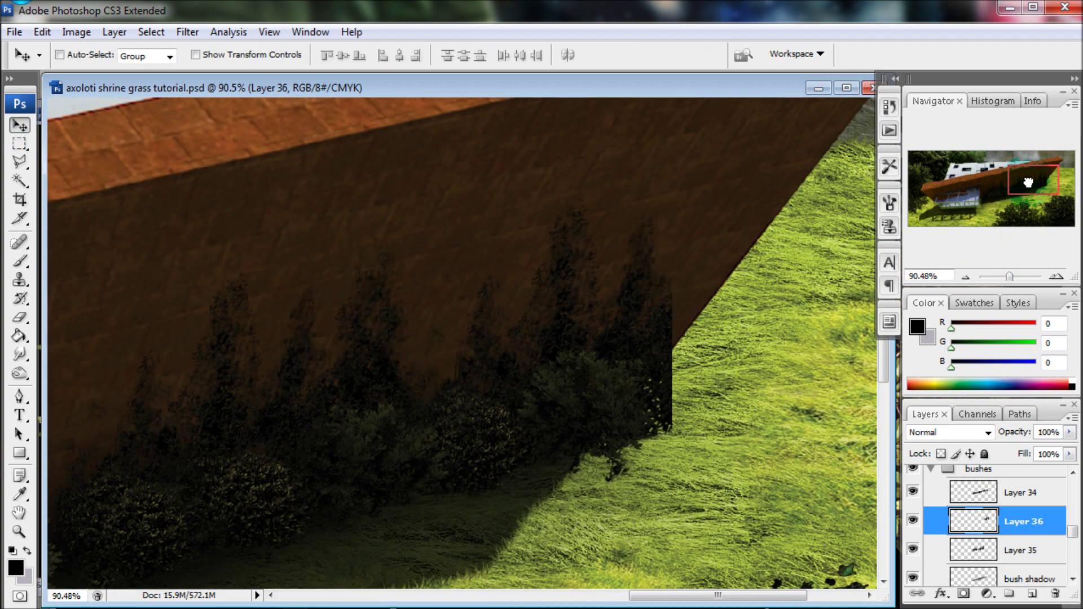
Skew the Layer 36 ivy into a parallelogram following the wall's slope.
key("ctrl+t")
left_click_drag(534, 194, 609, 194)
left_click_drag(534, 471, 486, 472)
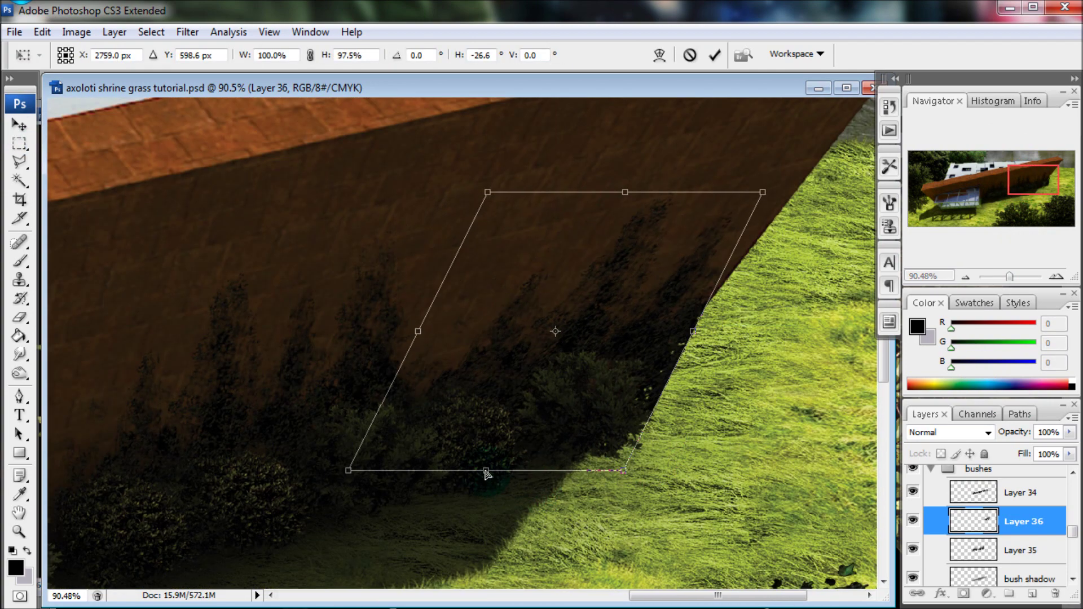
left_click_drag(762, 191, 799, 183)
left_click_drag(625, 470, 624, 447)
left_click_drag(348, 469, 349, 483)
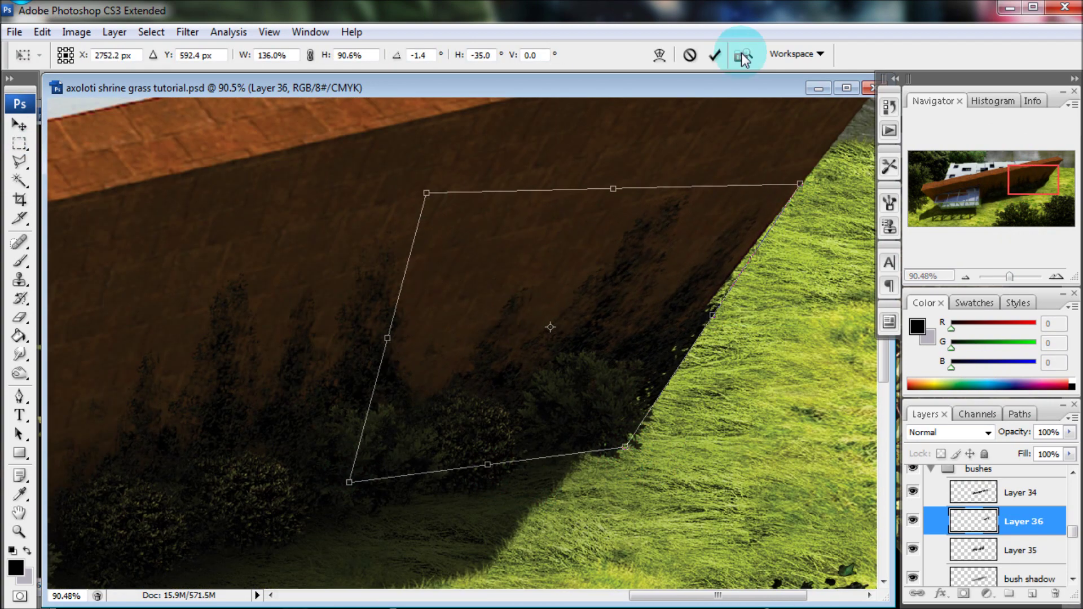
key("Return")
Check the whole wall, merge Layer 36 into Layer 35, and touch up with the eraser.
key("e")
left_click_drag(688, 363, 718, 309)
left_click_drag(1009, 276, 1007, 276)
left_click(19, 279)
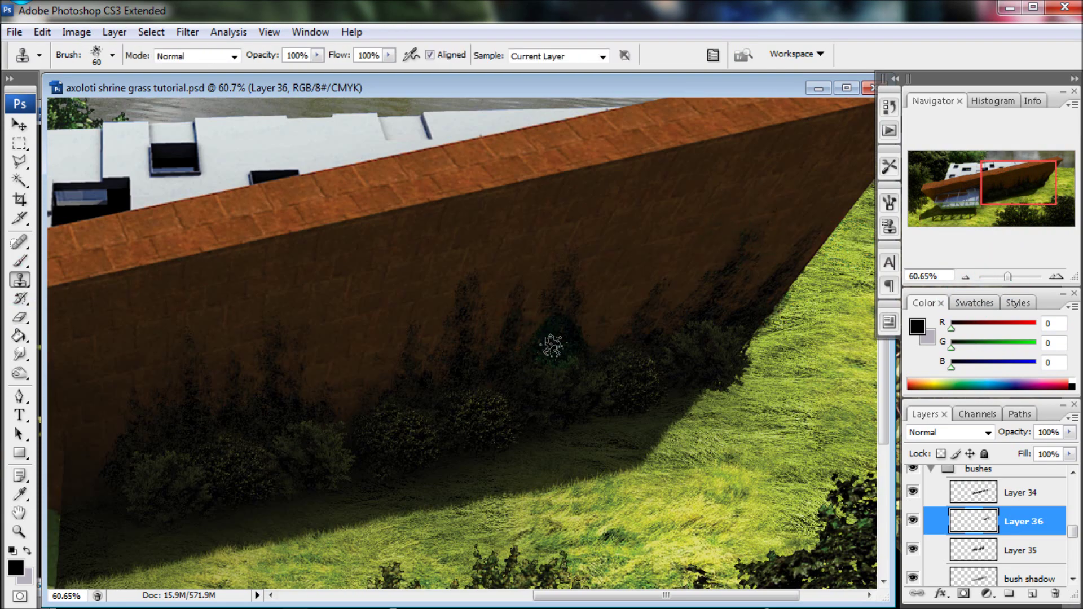
key("Delete")
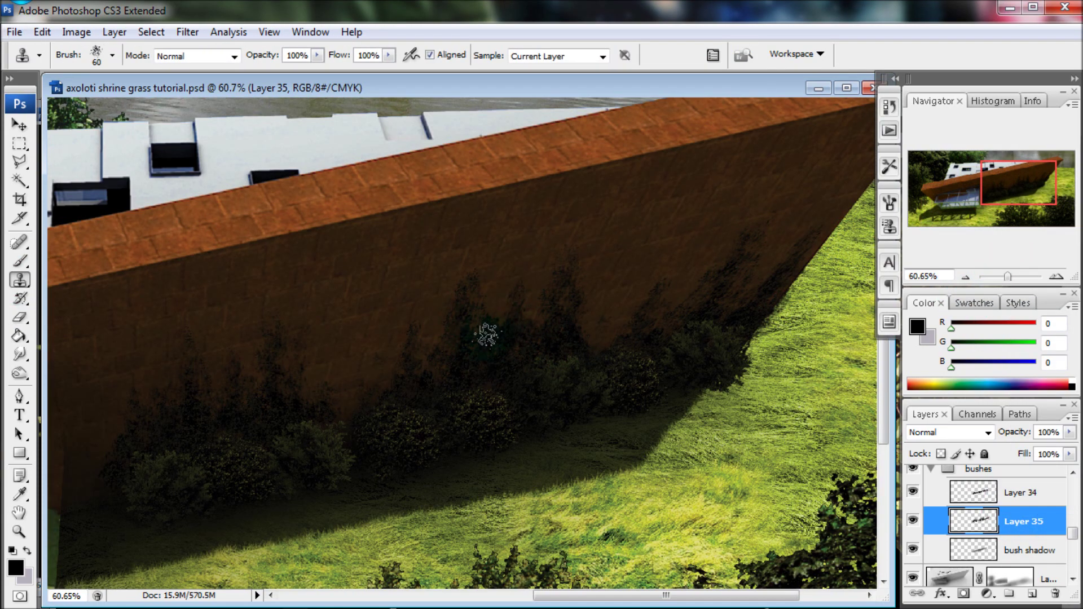
key("e")
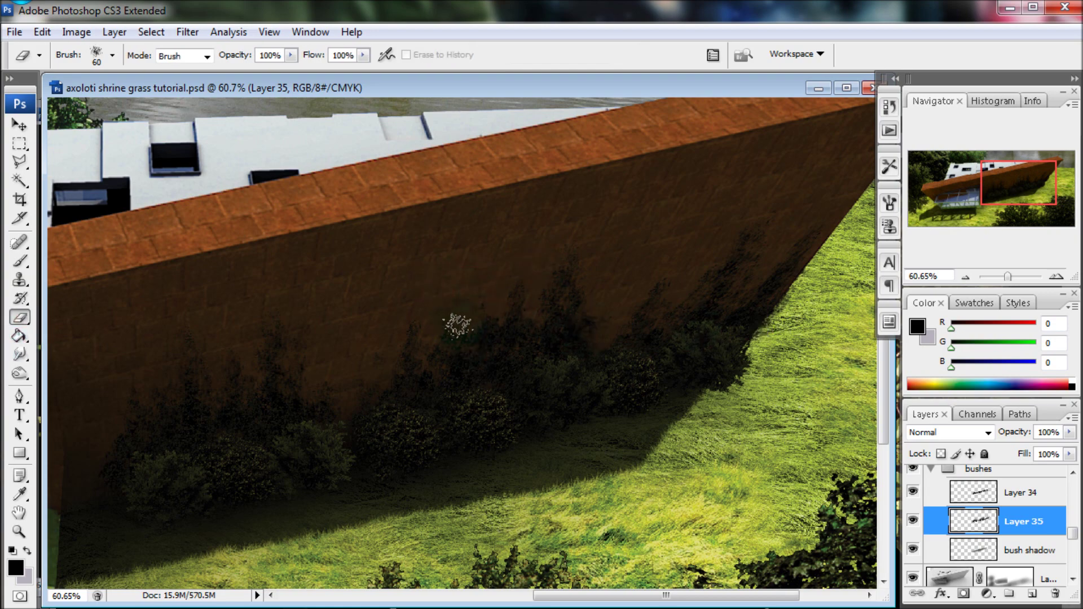